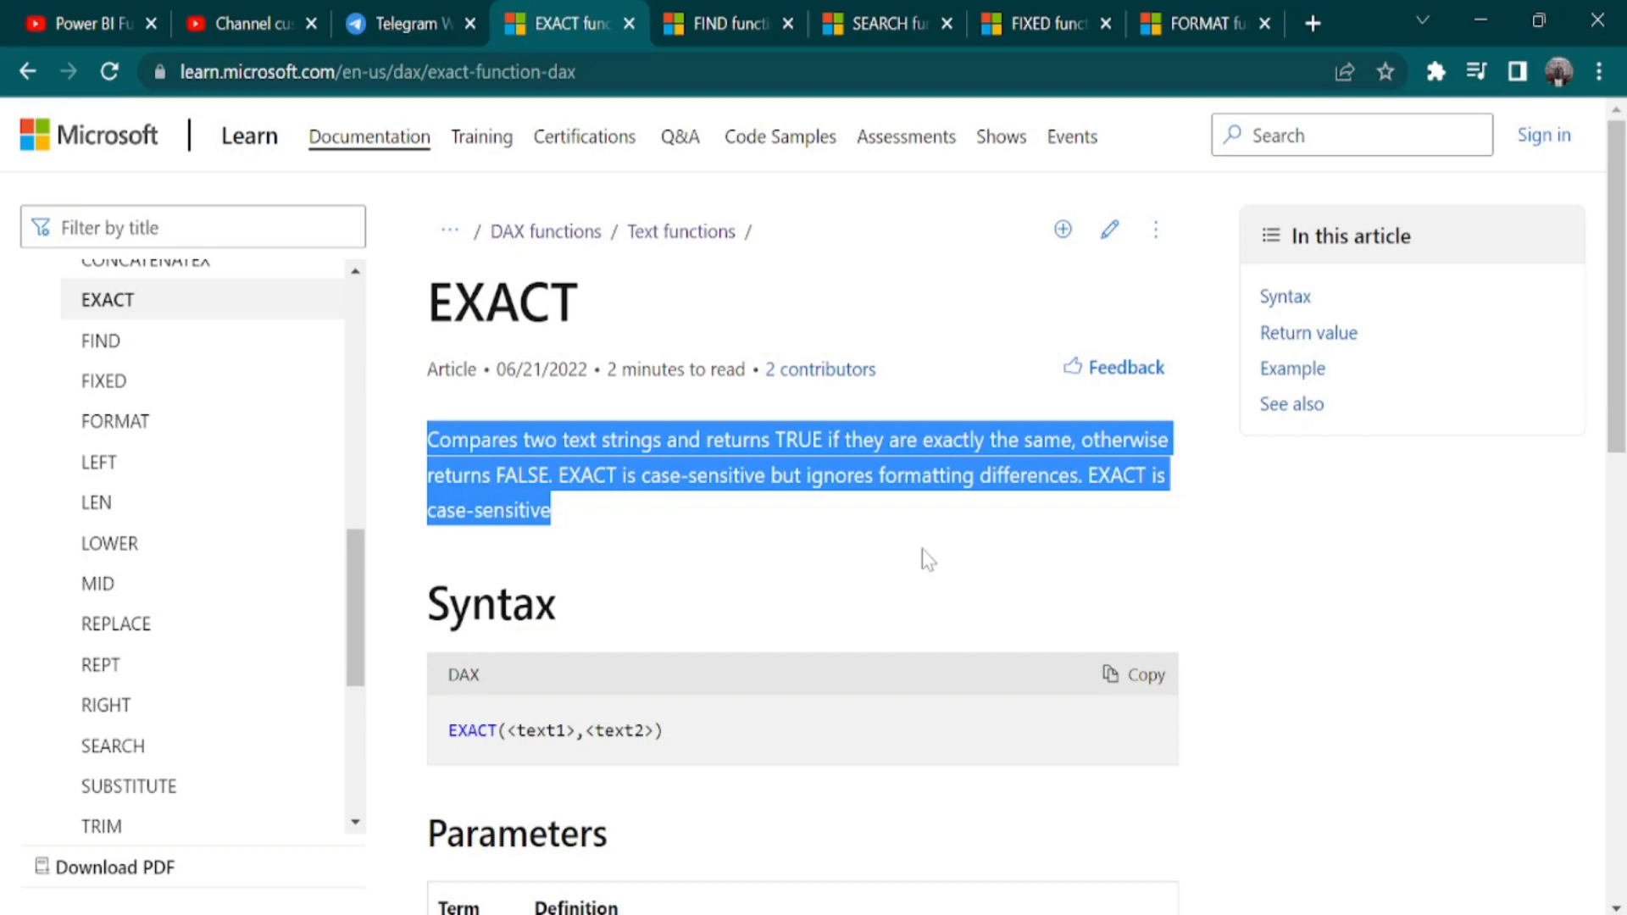
Review the EXACT function's syntax and parameters, and open the Names table's data view in Power BI Desktop.
drag(1625, 243, 1625, 390)
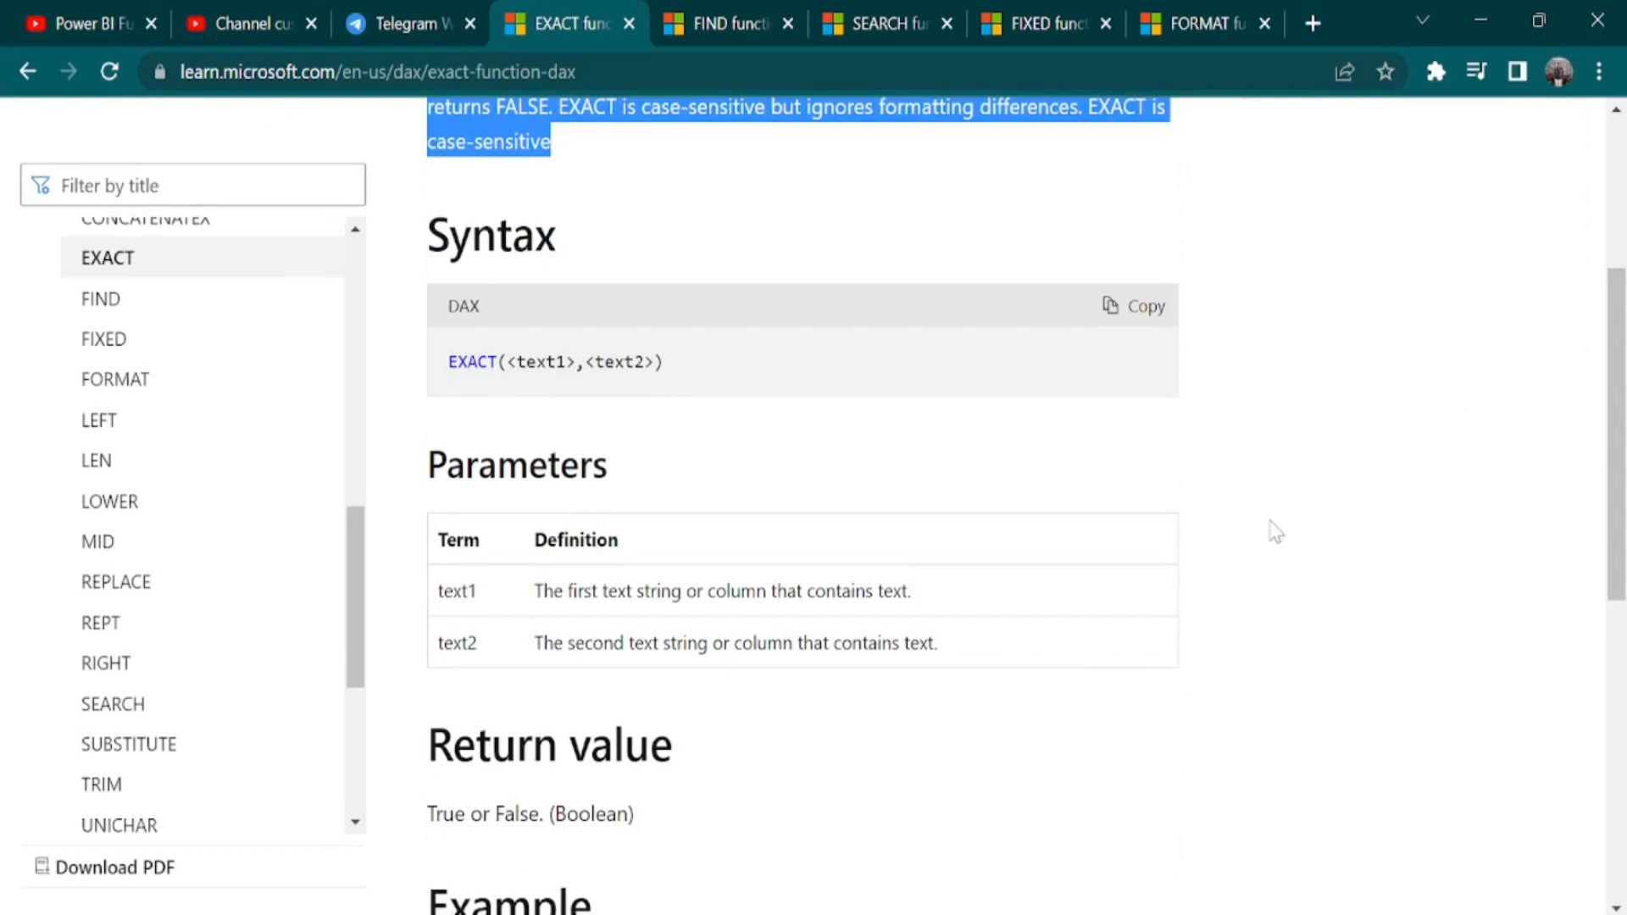
click(1113, 914)
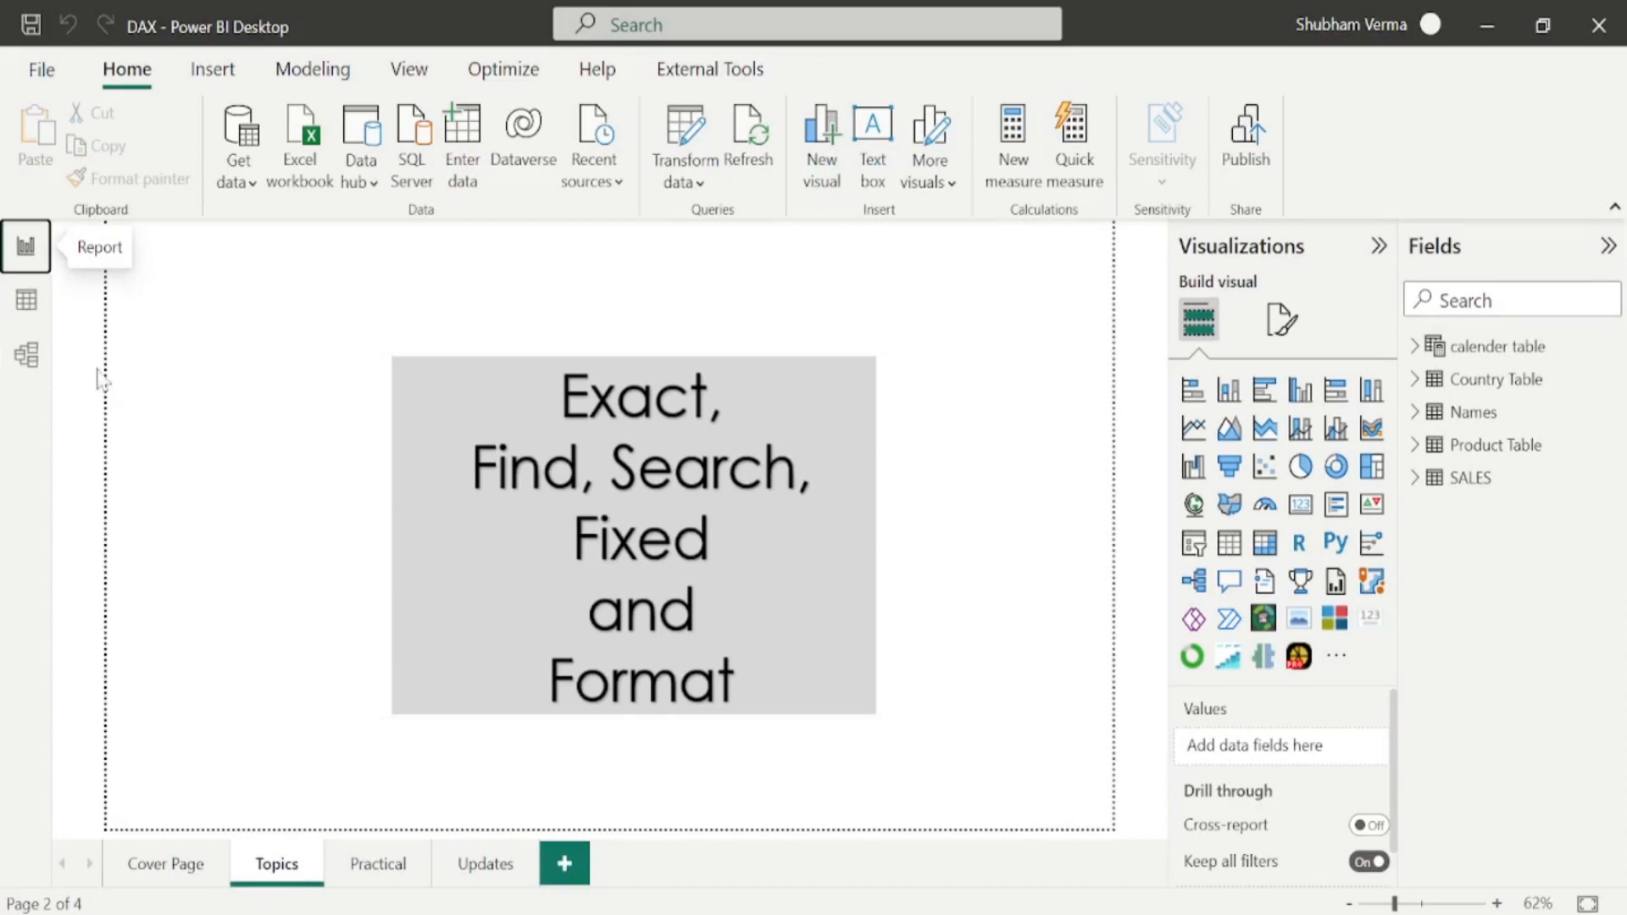
click(23, 315)
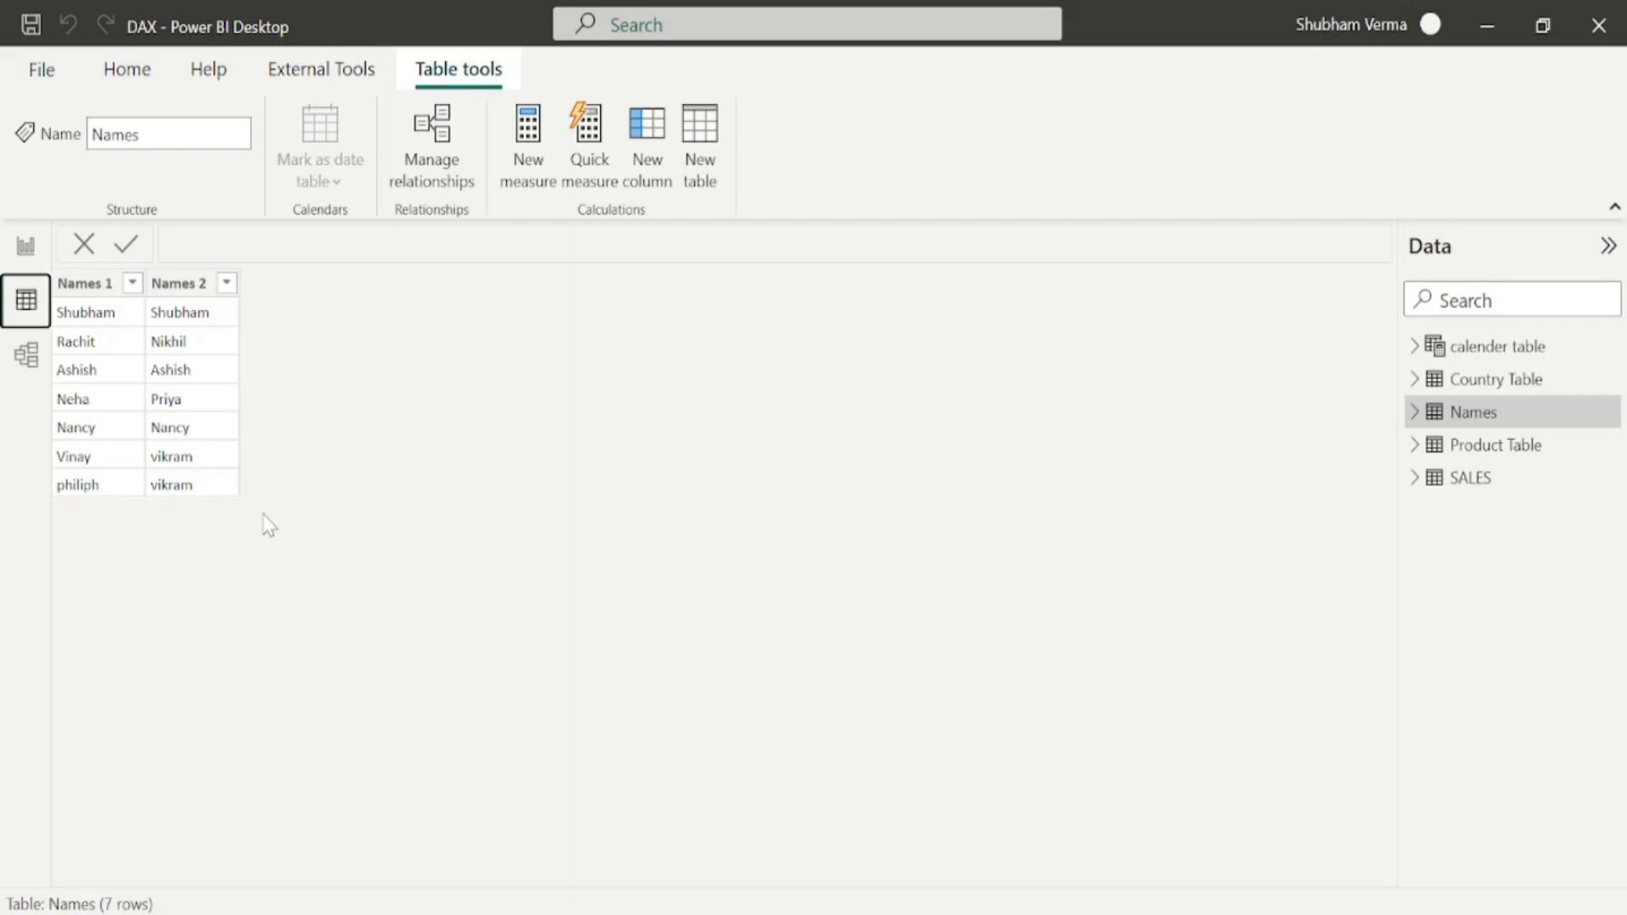
Add a calculated column named Exact to the Names table and begin its formula with the EXACT function.
click(648, 170)
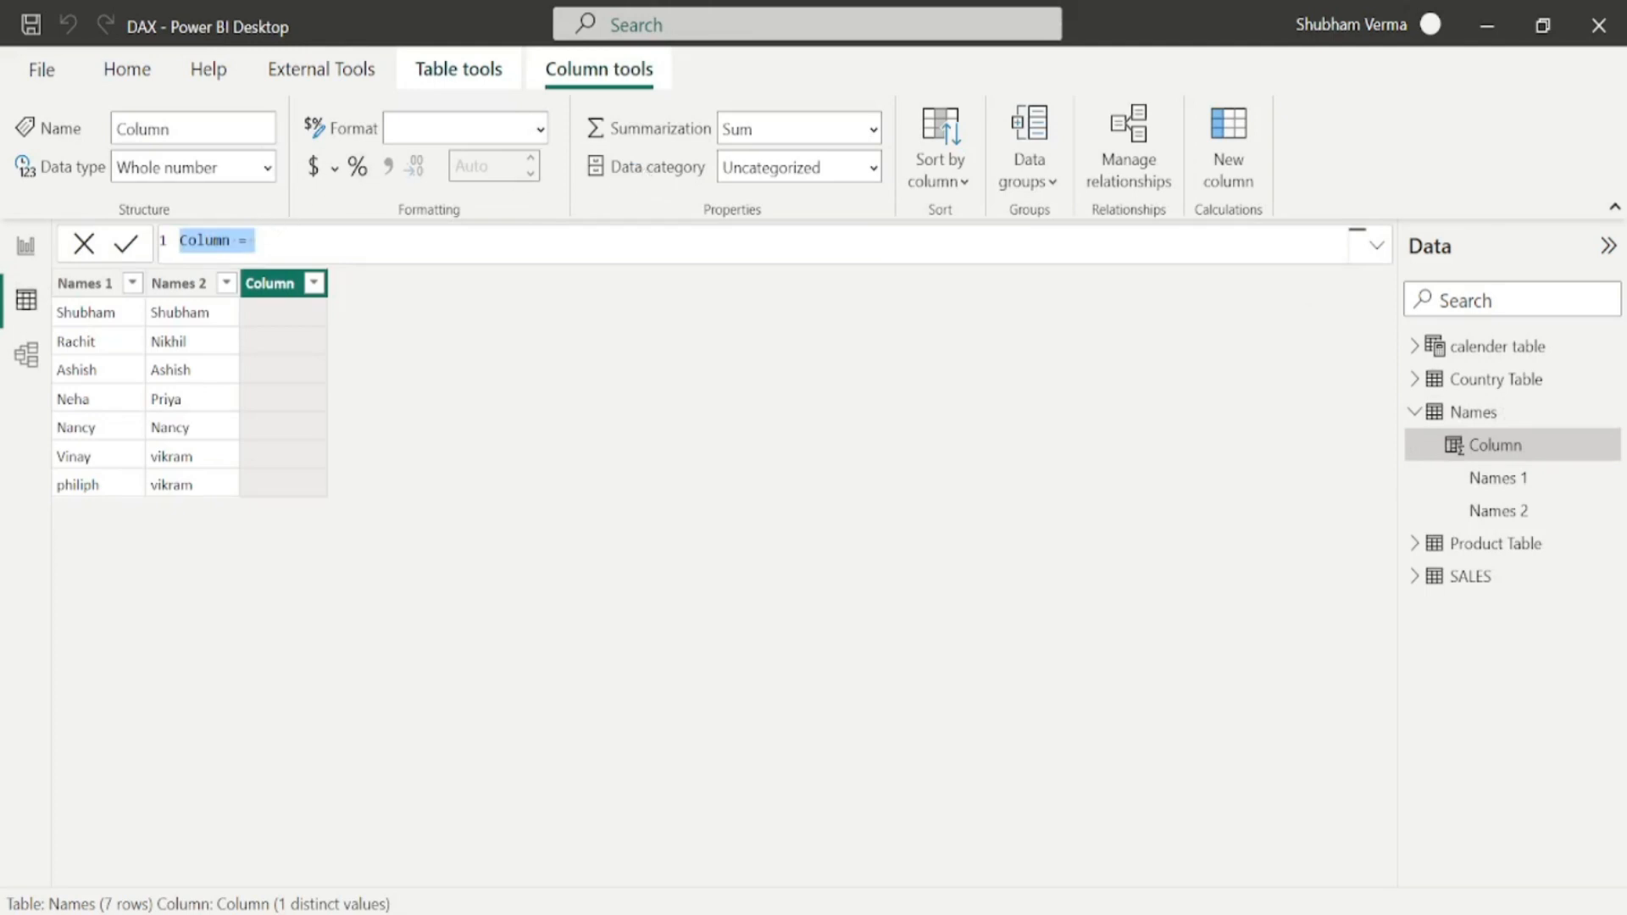
key(BackSpace)
text(Exact)
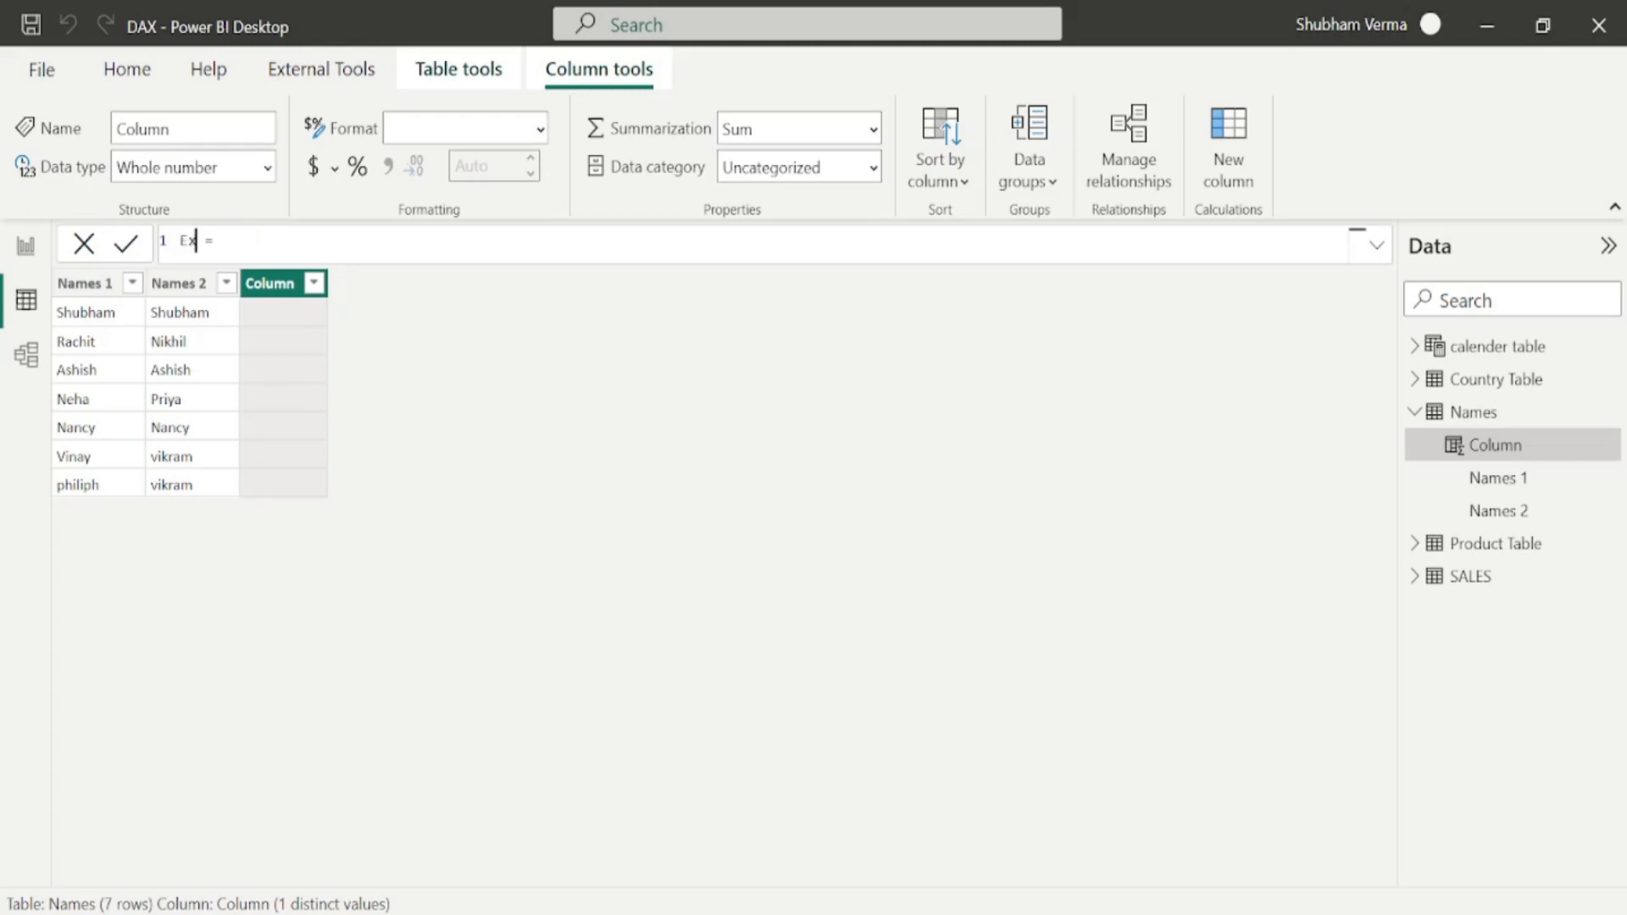
key(End)
text(exact)
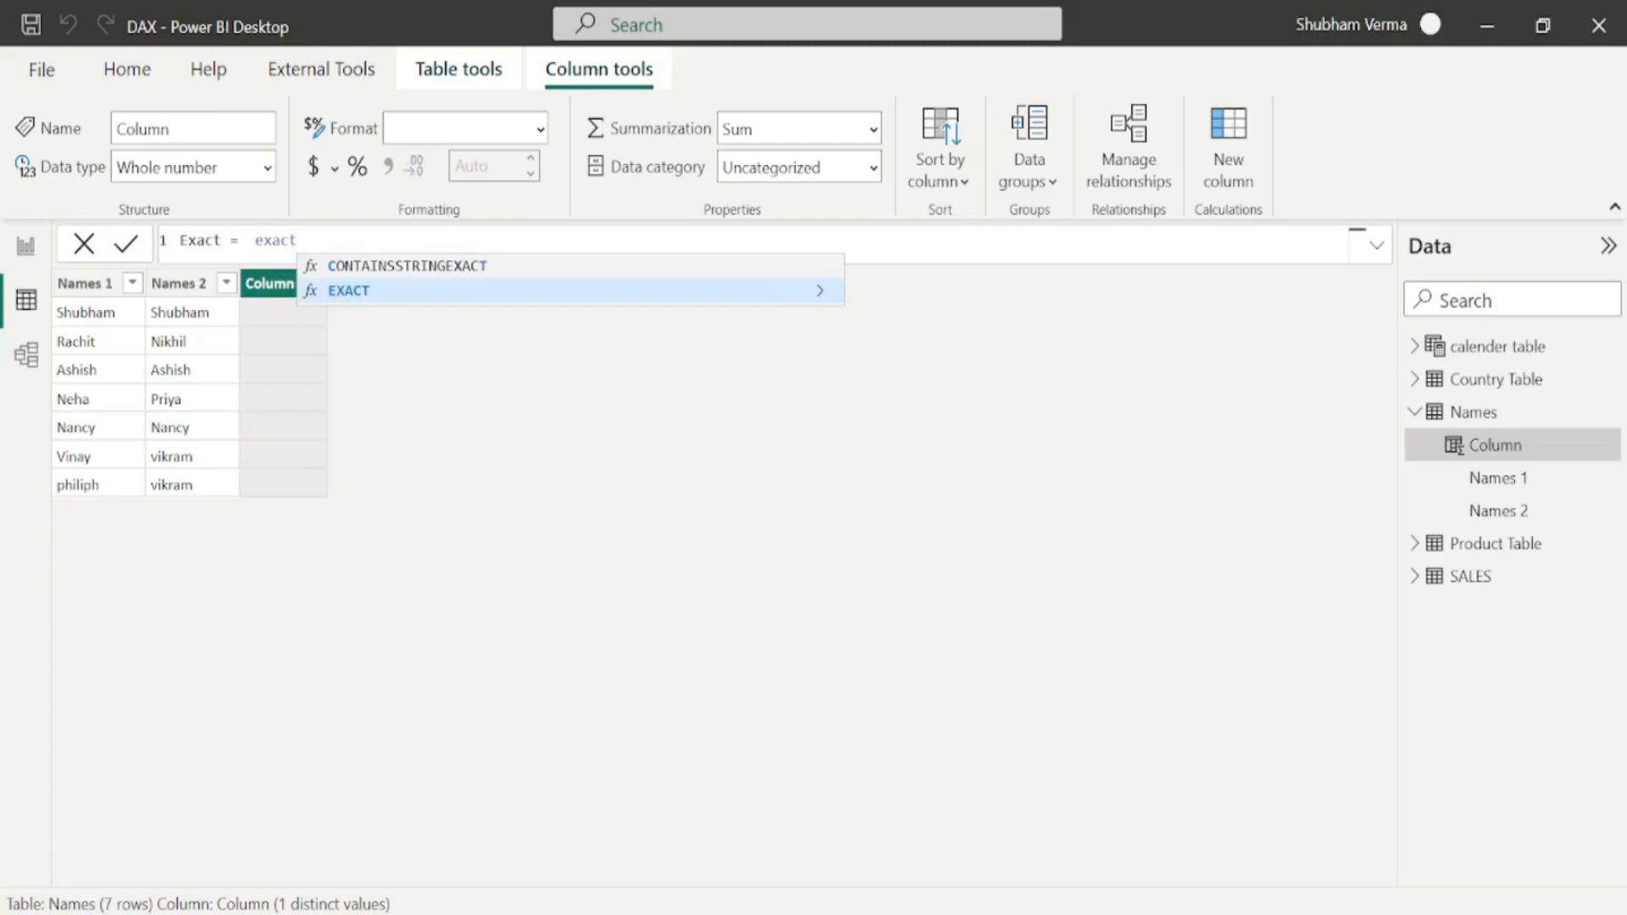
key(Tab)
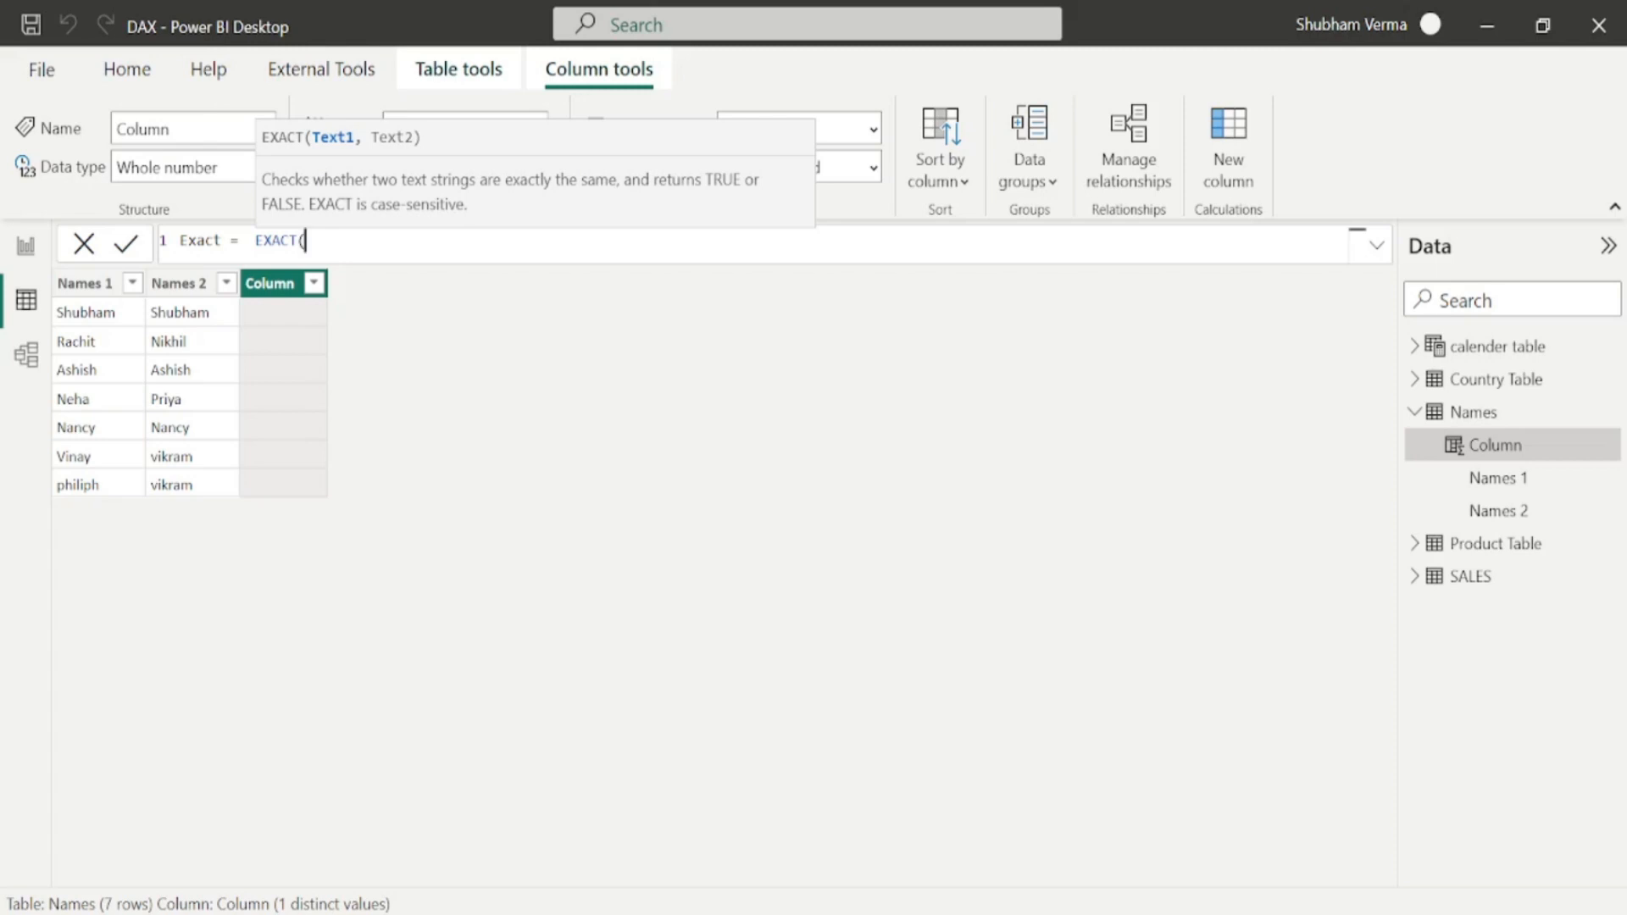
Complete the EXACT formula with Names[Names 1] and Names[Names 2] as its two text arguments and commit it.
text(name)
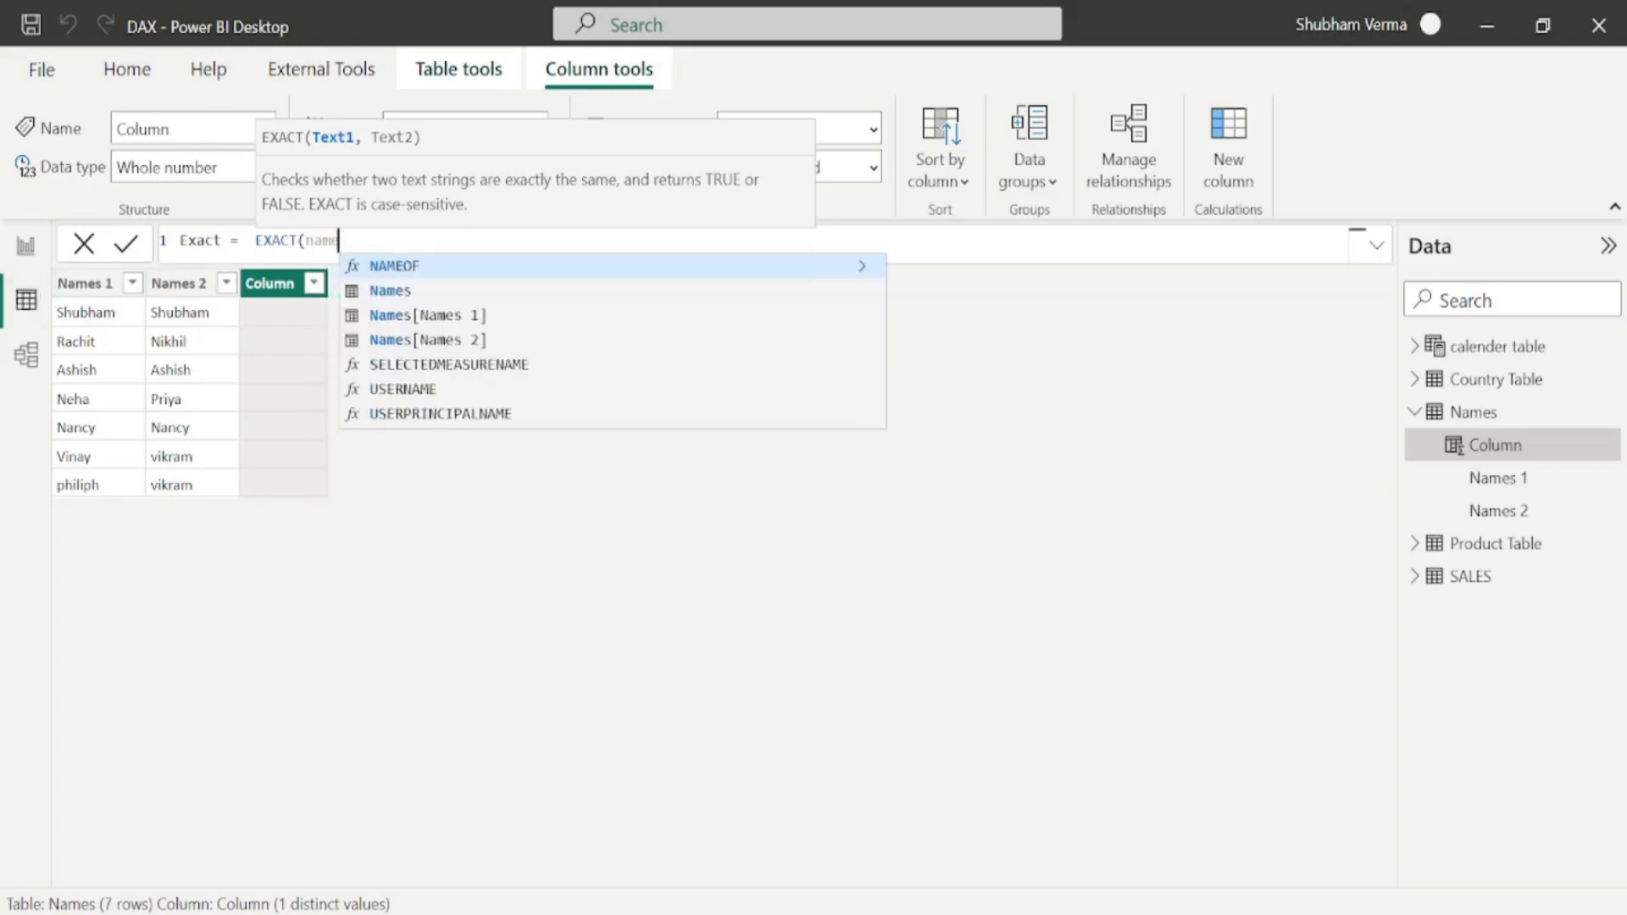
click(417, 315)
text(,)
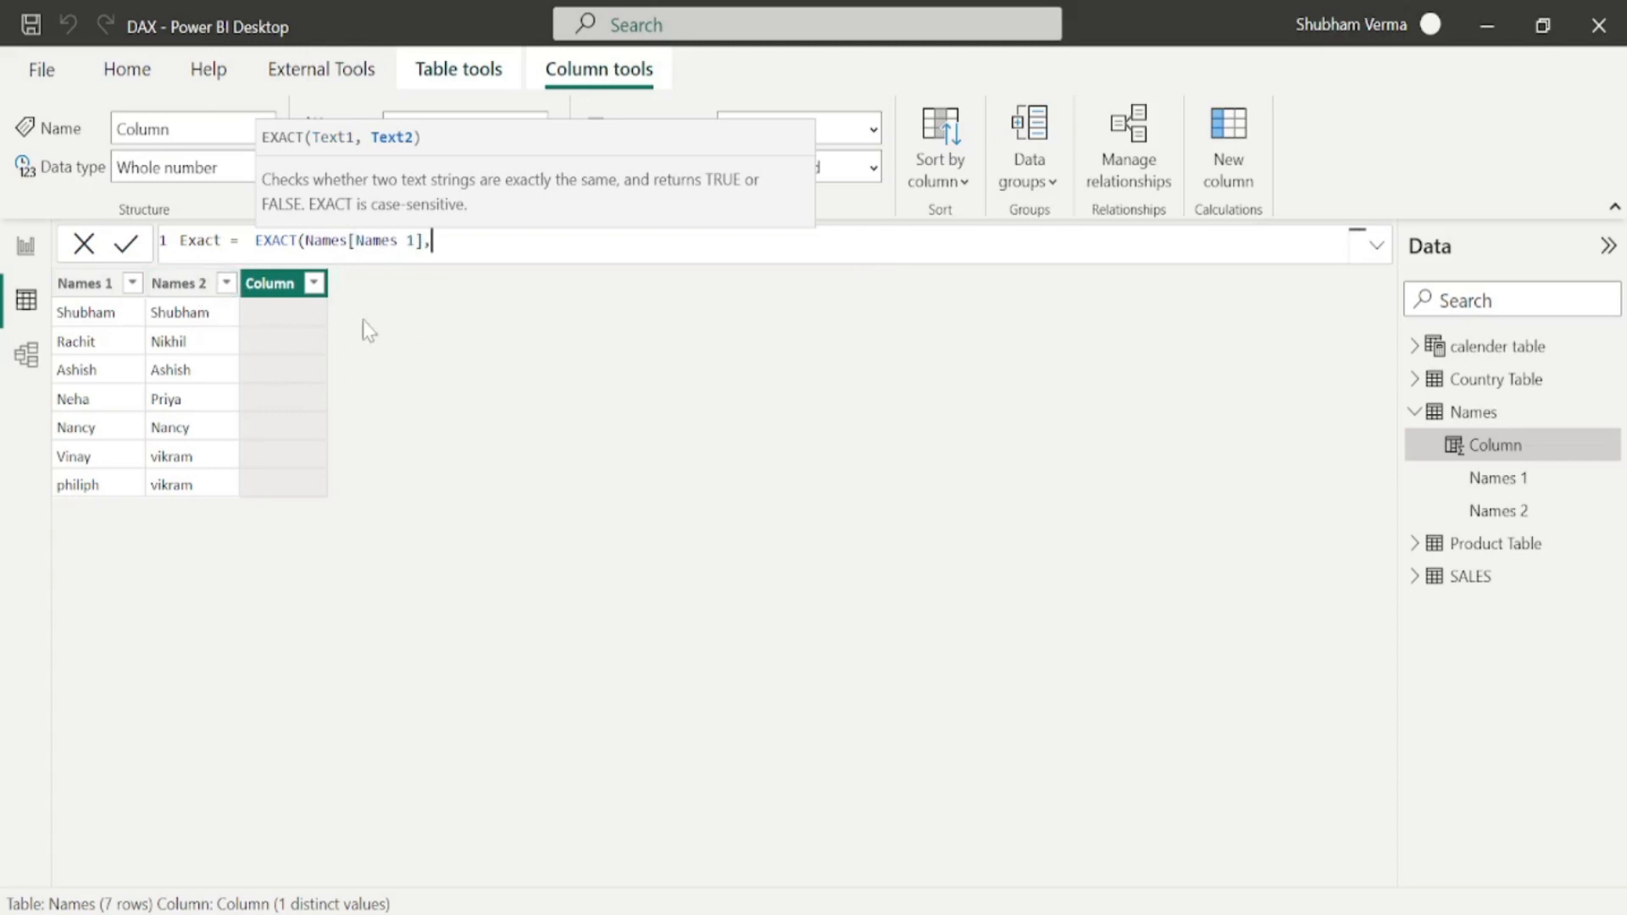
text(name)
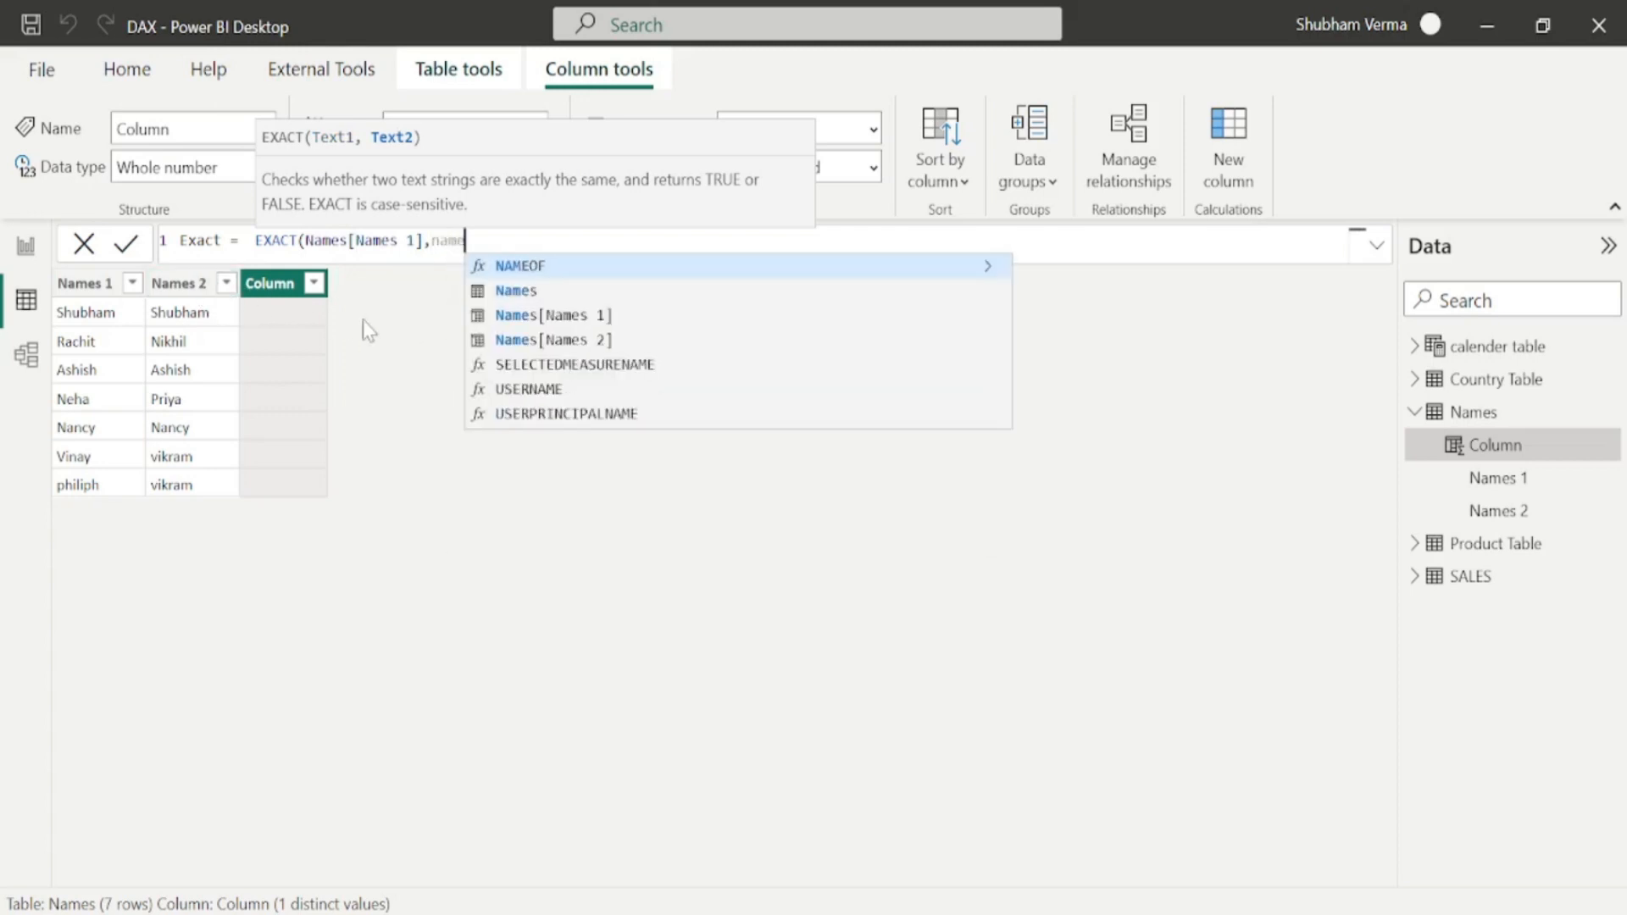
click(512, 336)
text())
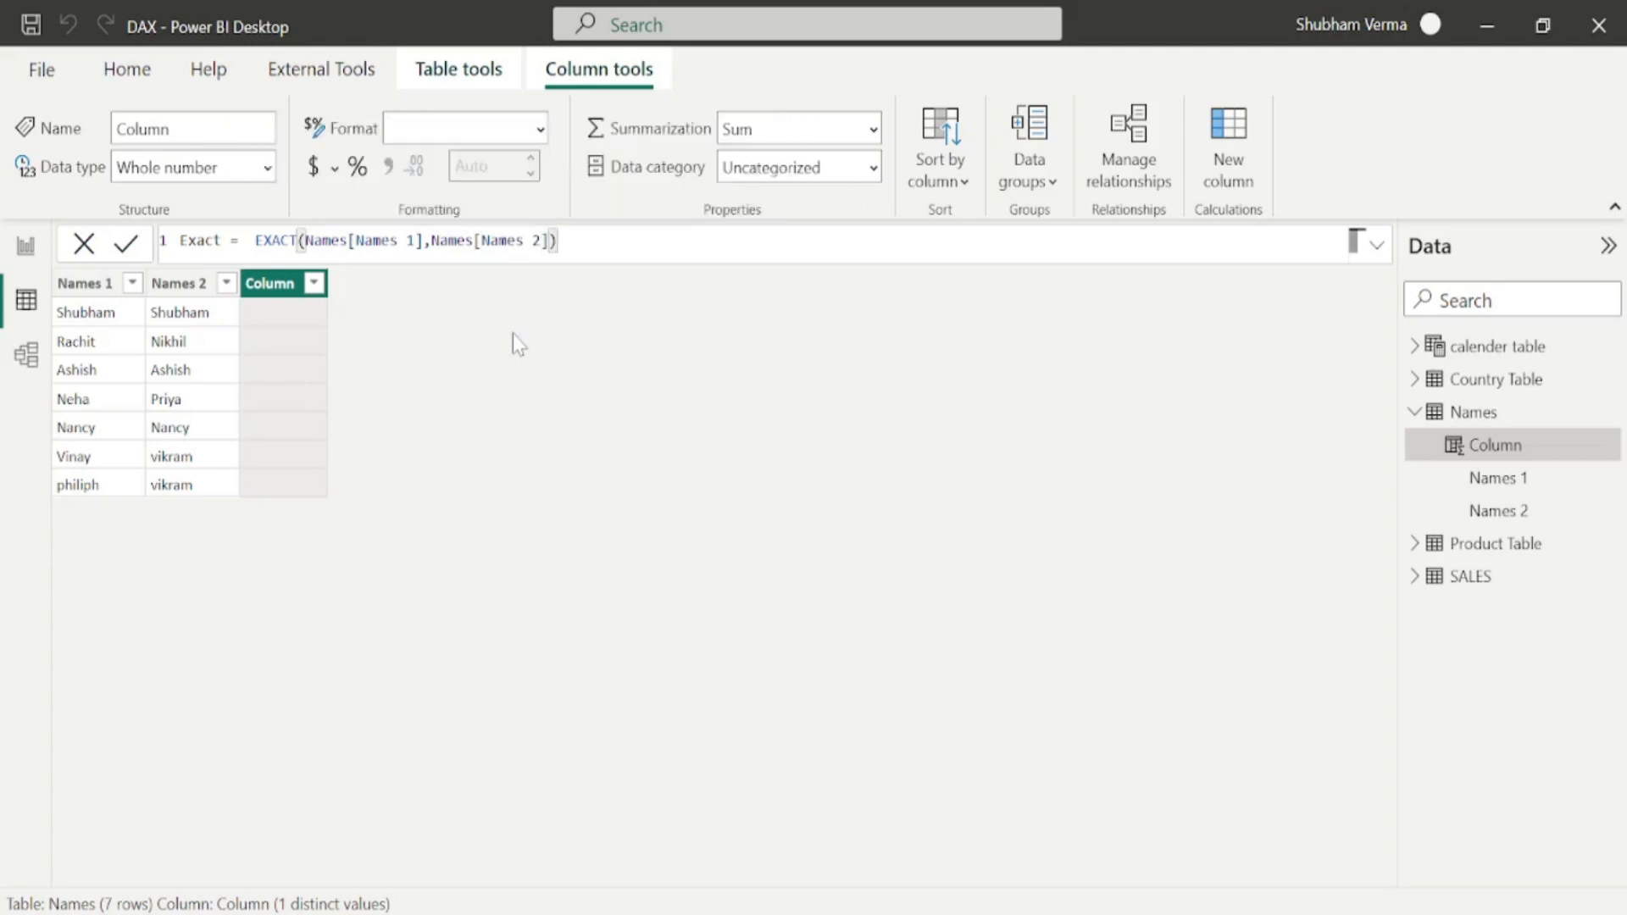
key(Return)
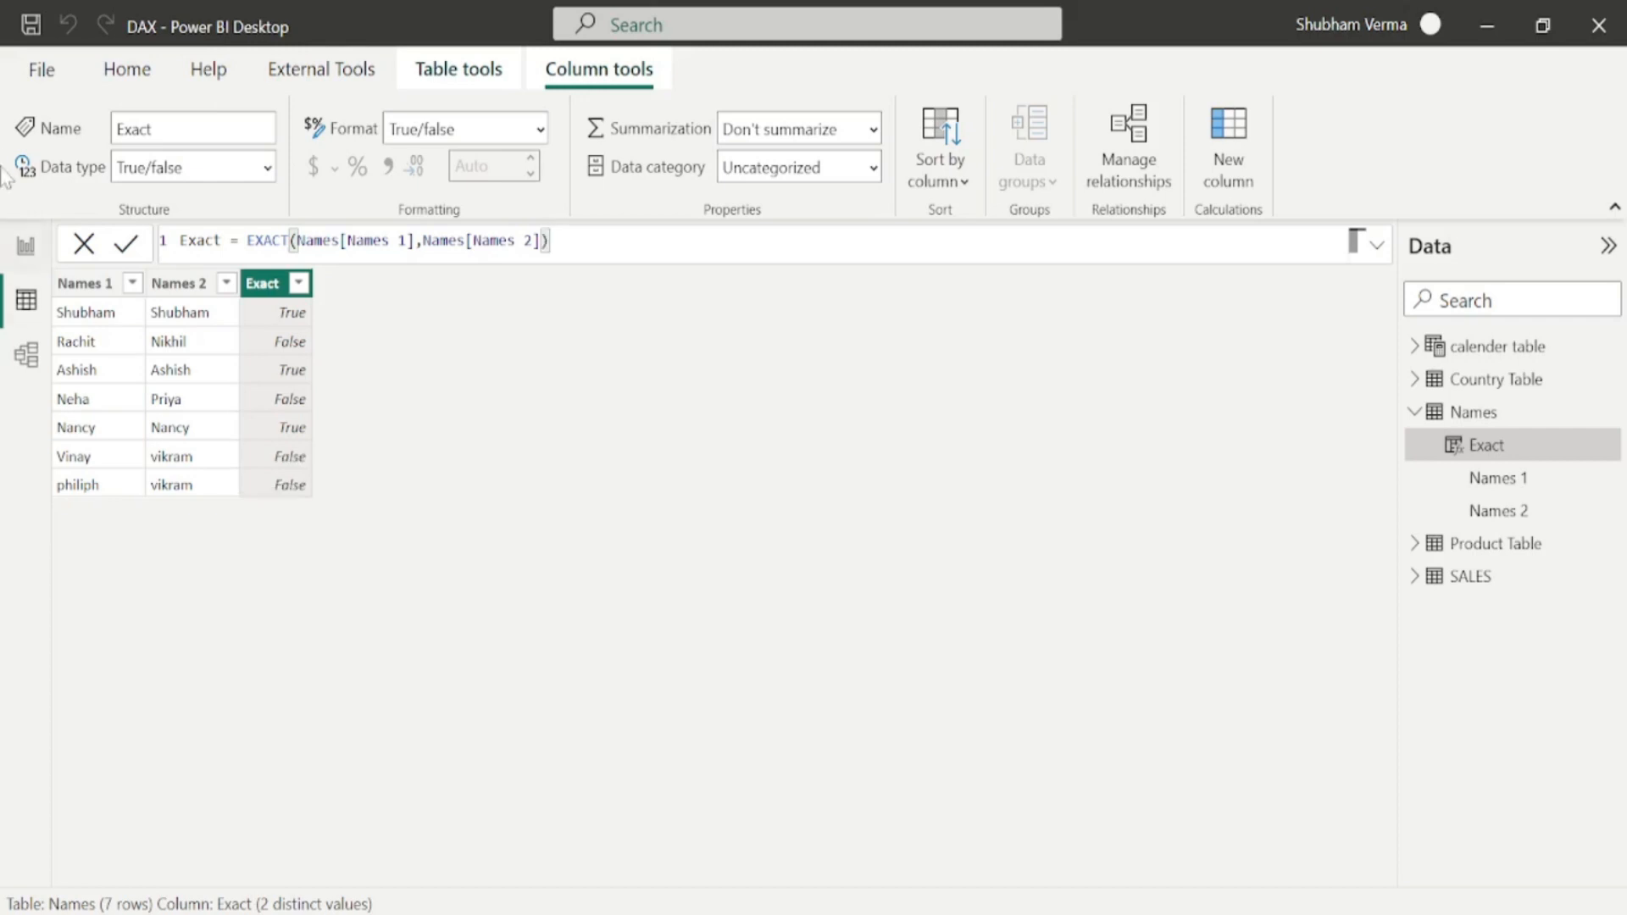
Switch to the browser documentation and read the FIND function's description, syntax and parameter definitions.
click(26, 251)
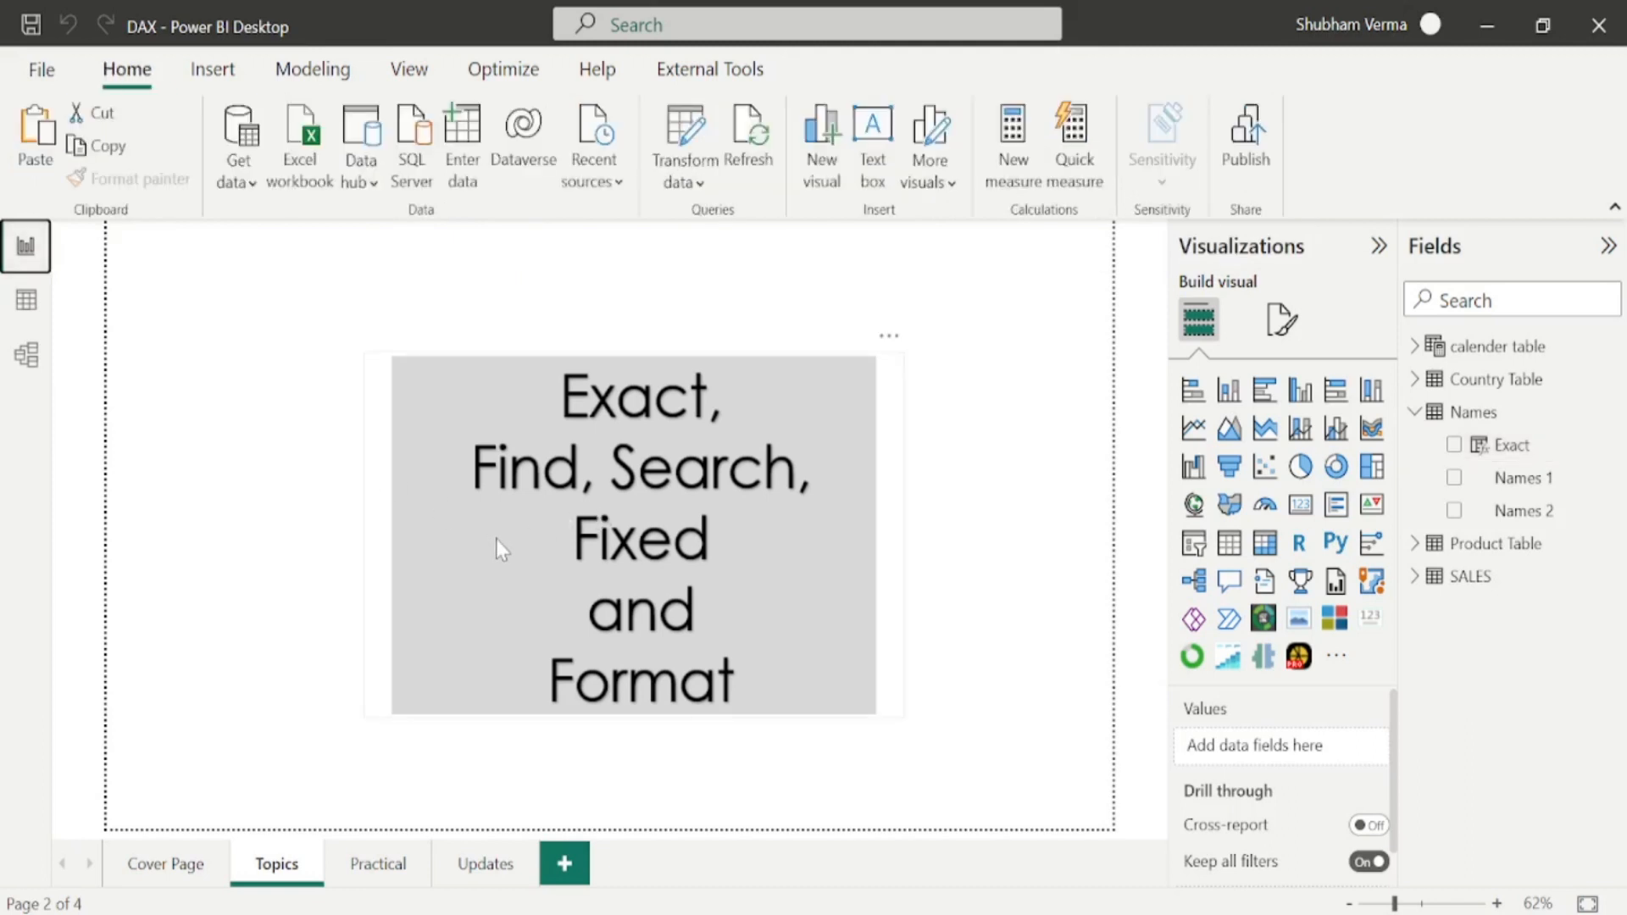
click(1049, 914)
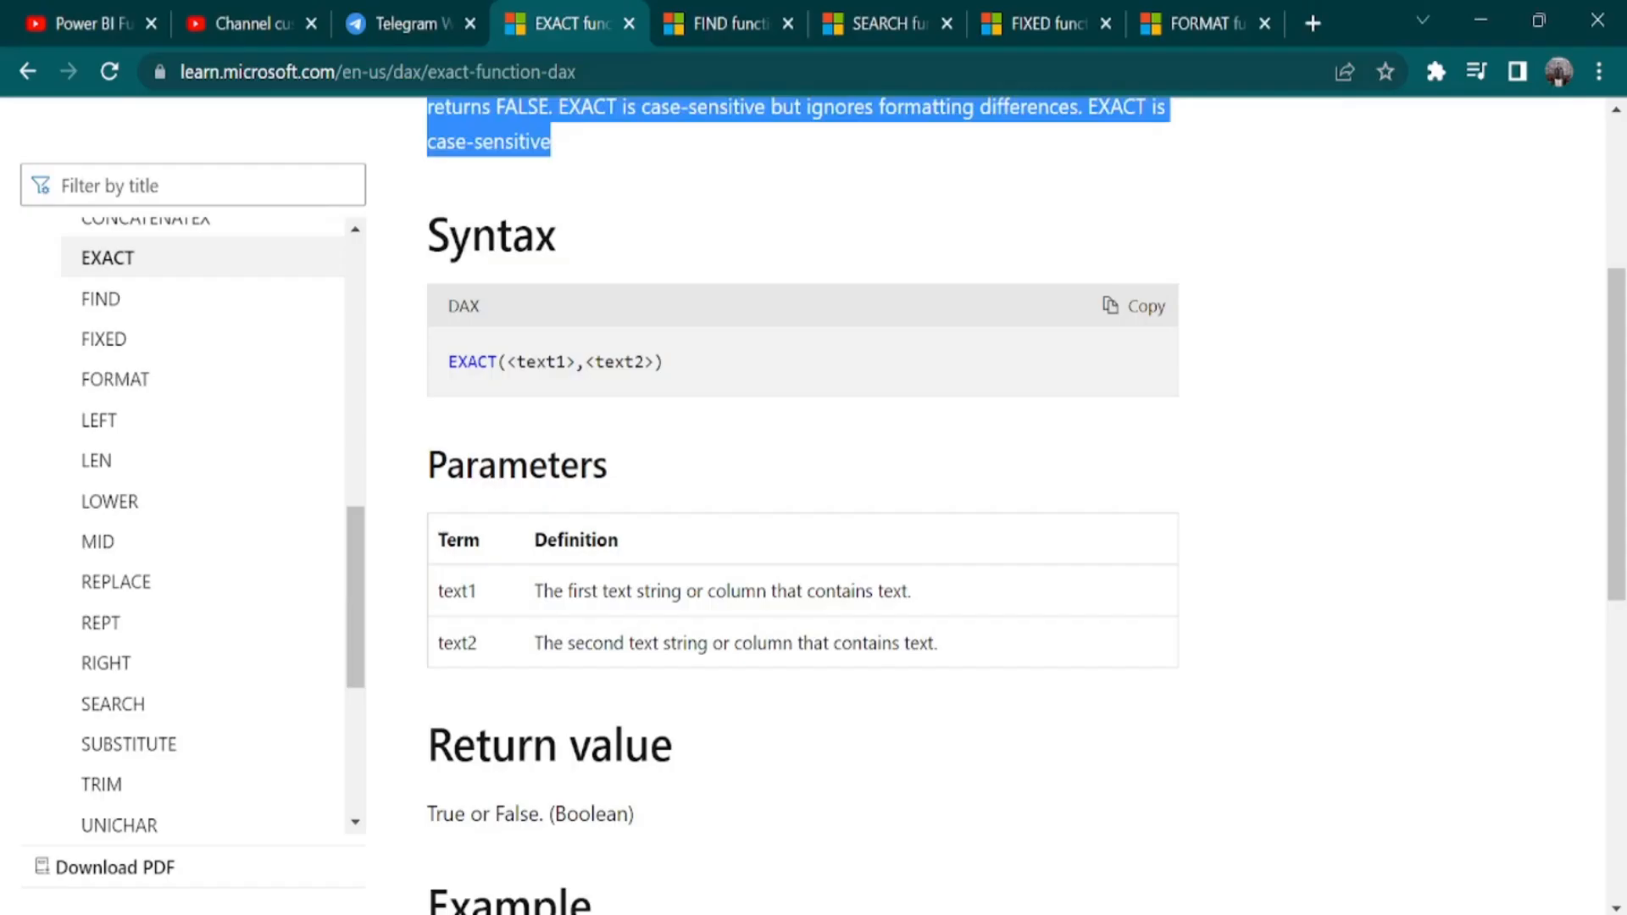
click(746, 26)
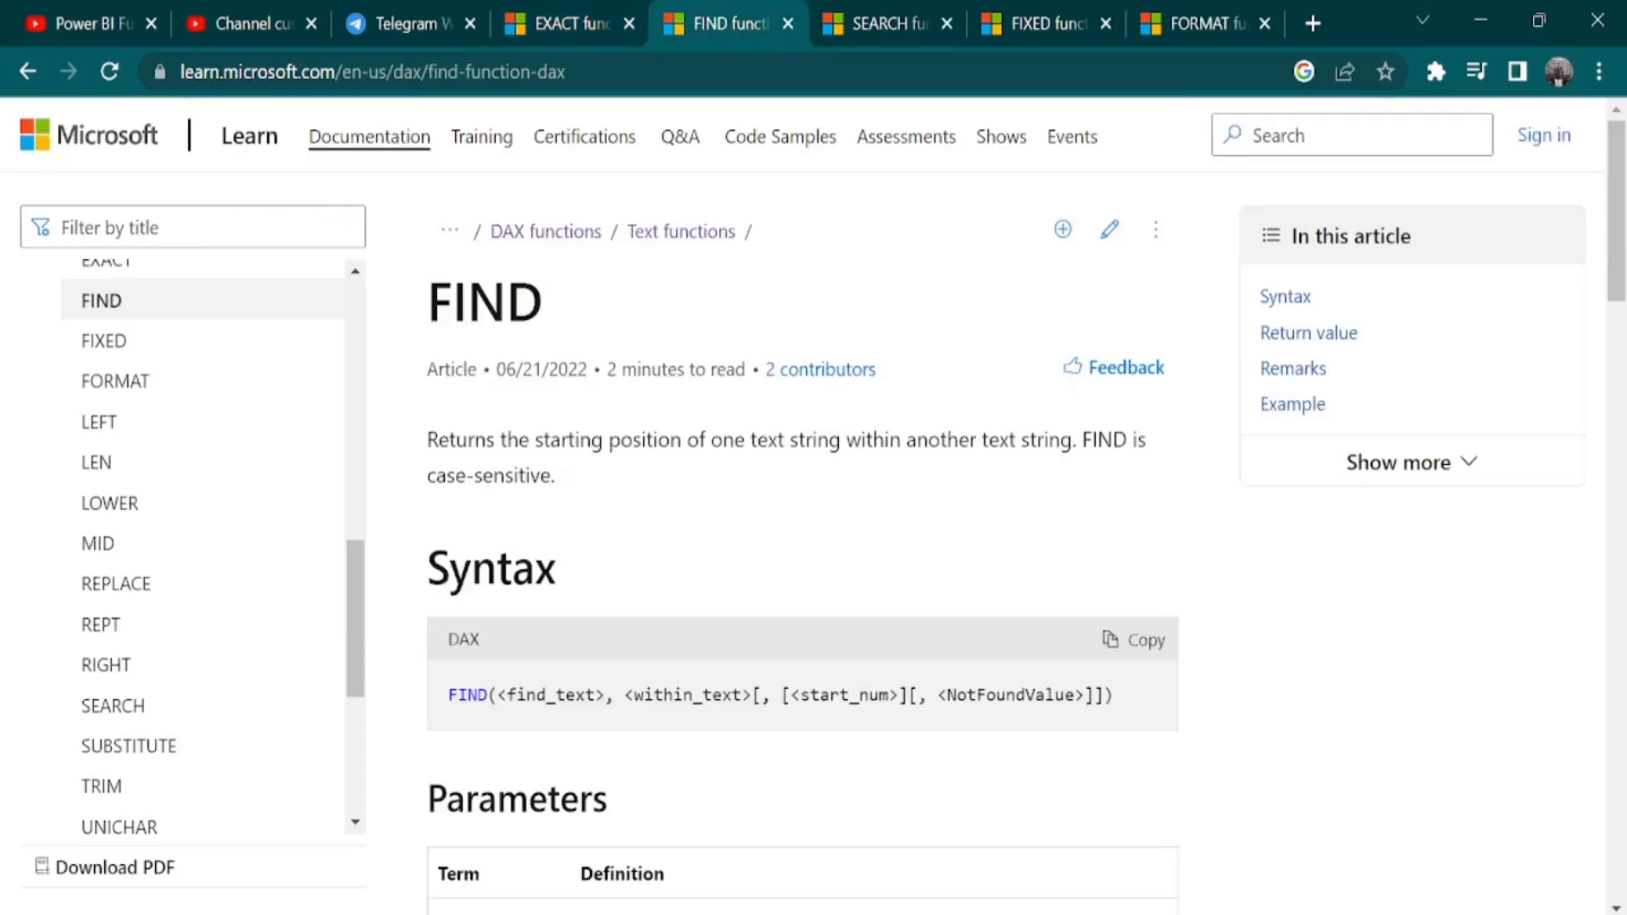
drag(427, 440, 562, 472)
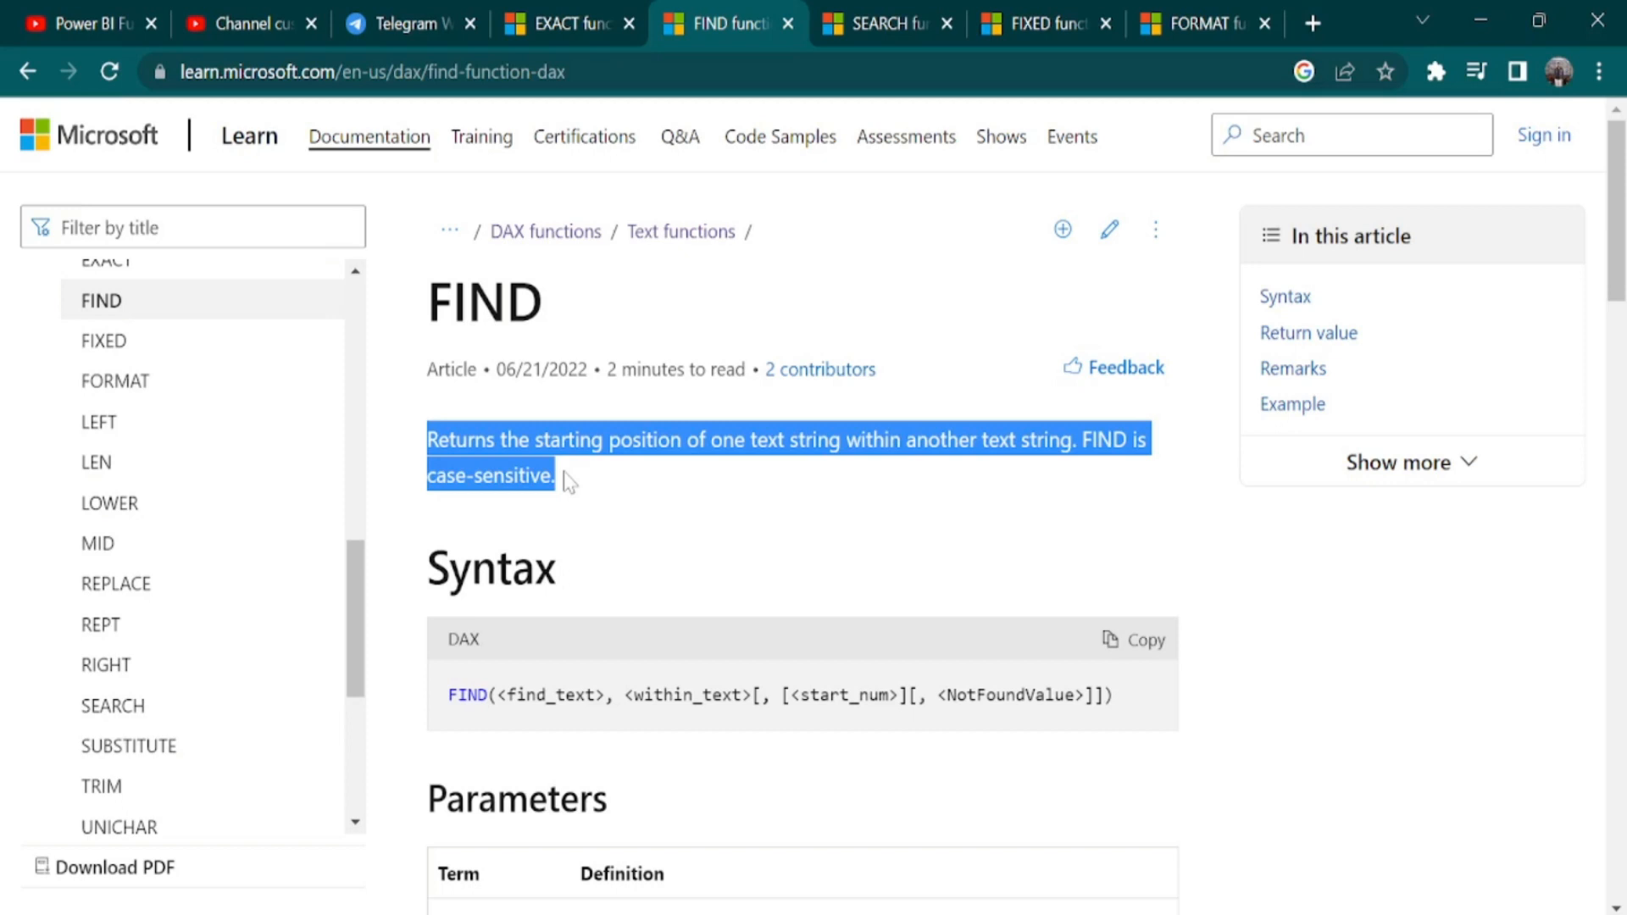
drag(1625, 229, 1625, 350)
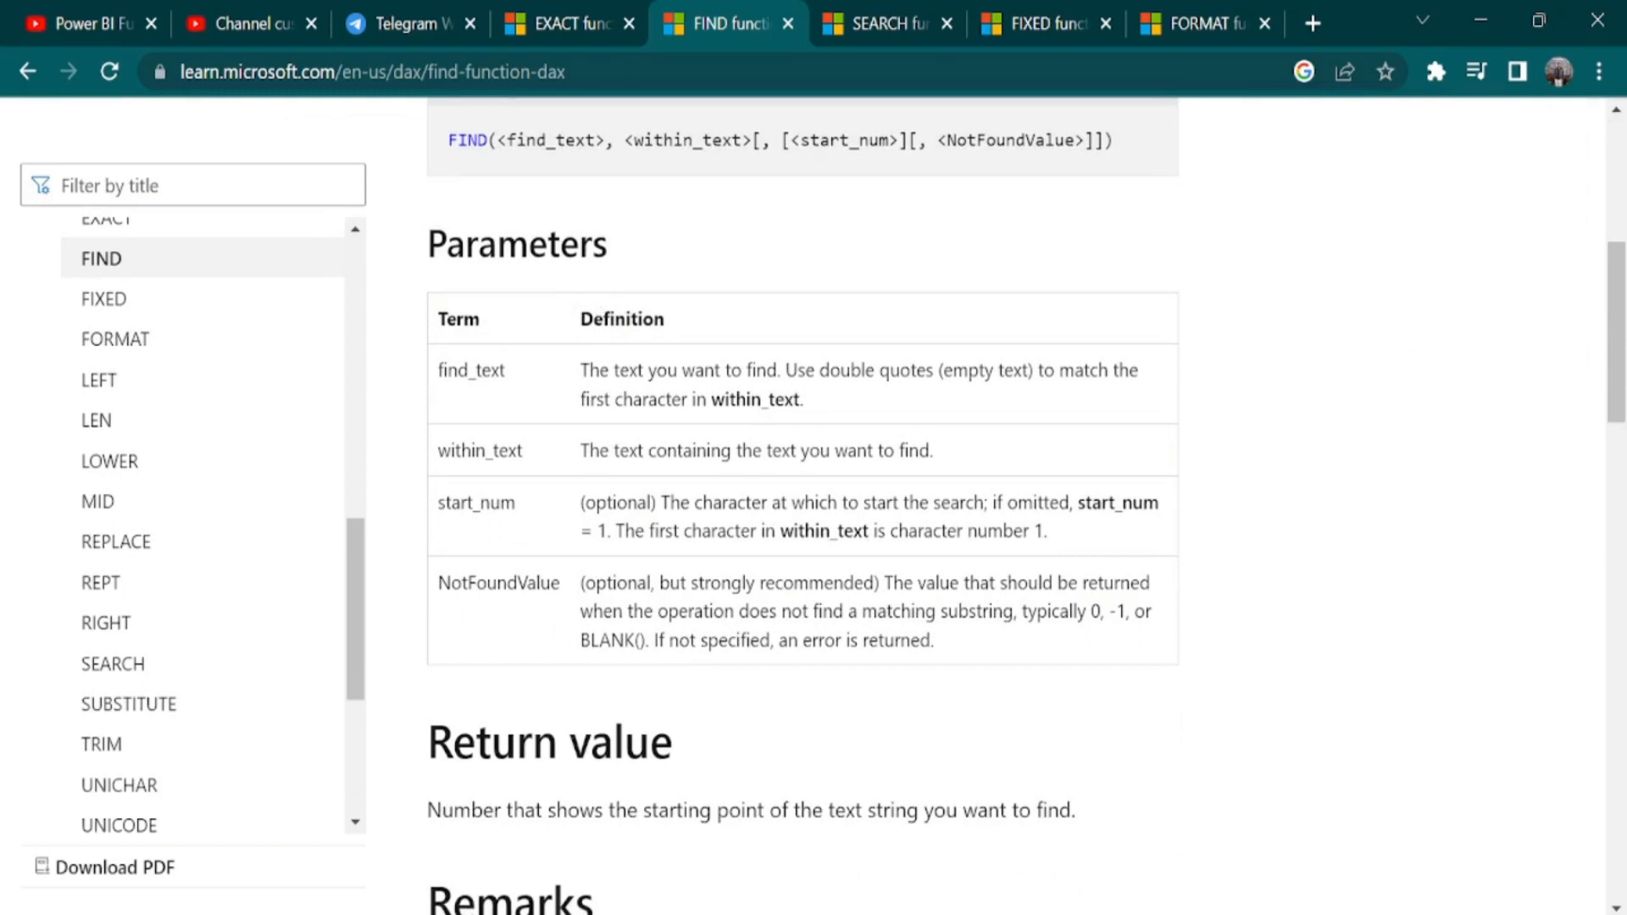
Switch back to Power BI Desktop and add another calculated column to the Names table.
key(alt+Tab)
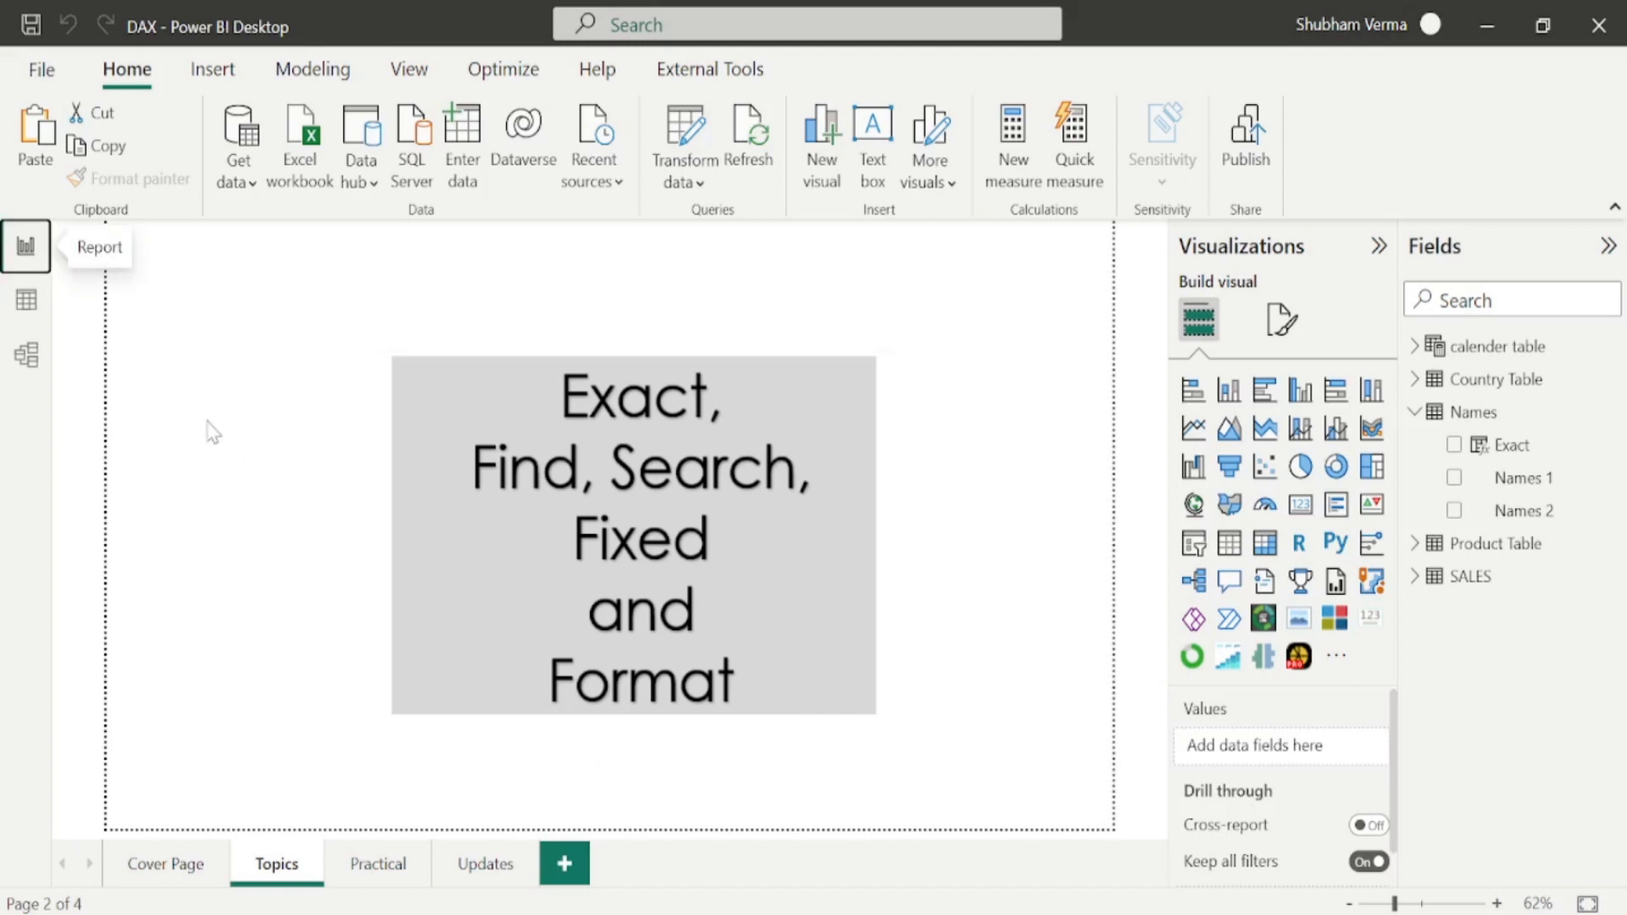
click(38, 322)
click(95, 284)
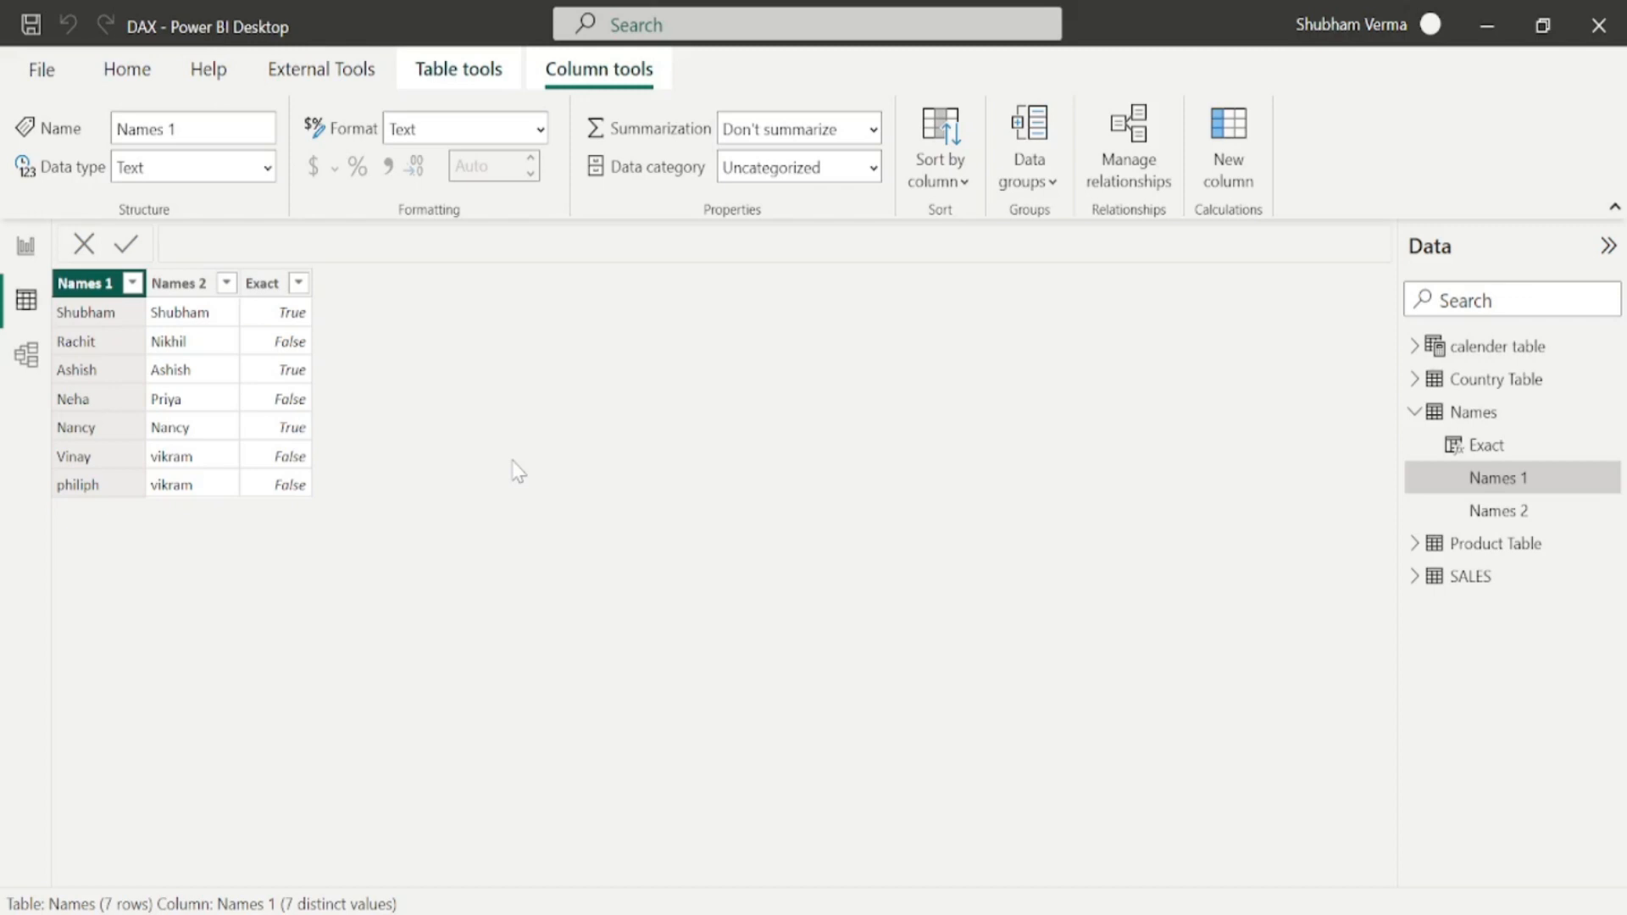
click(1230, 170)
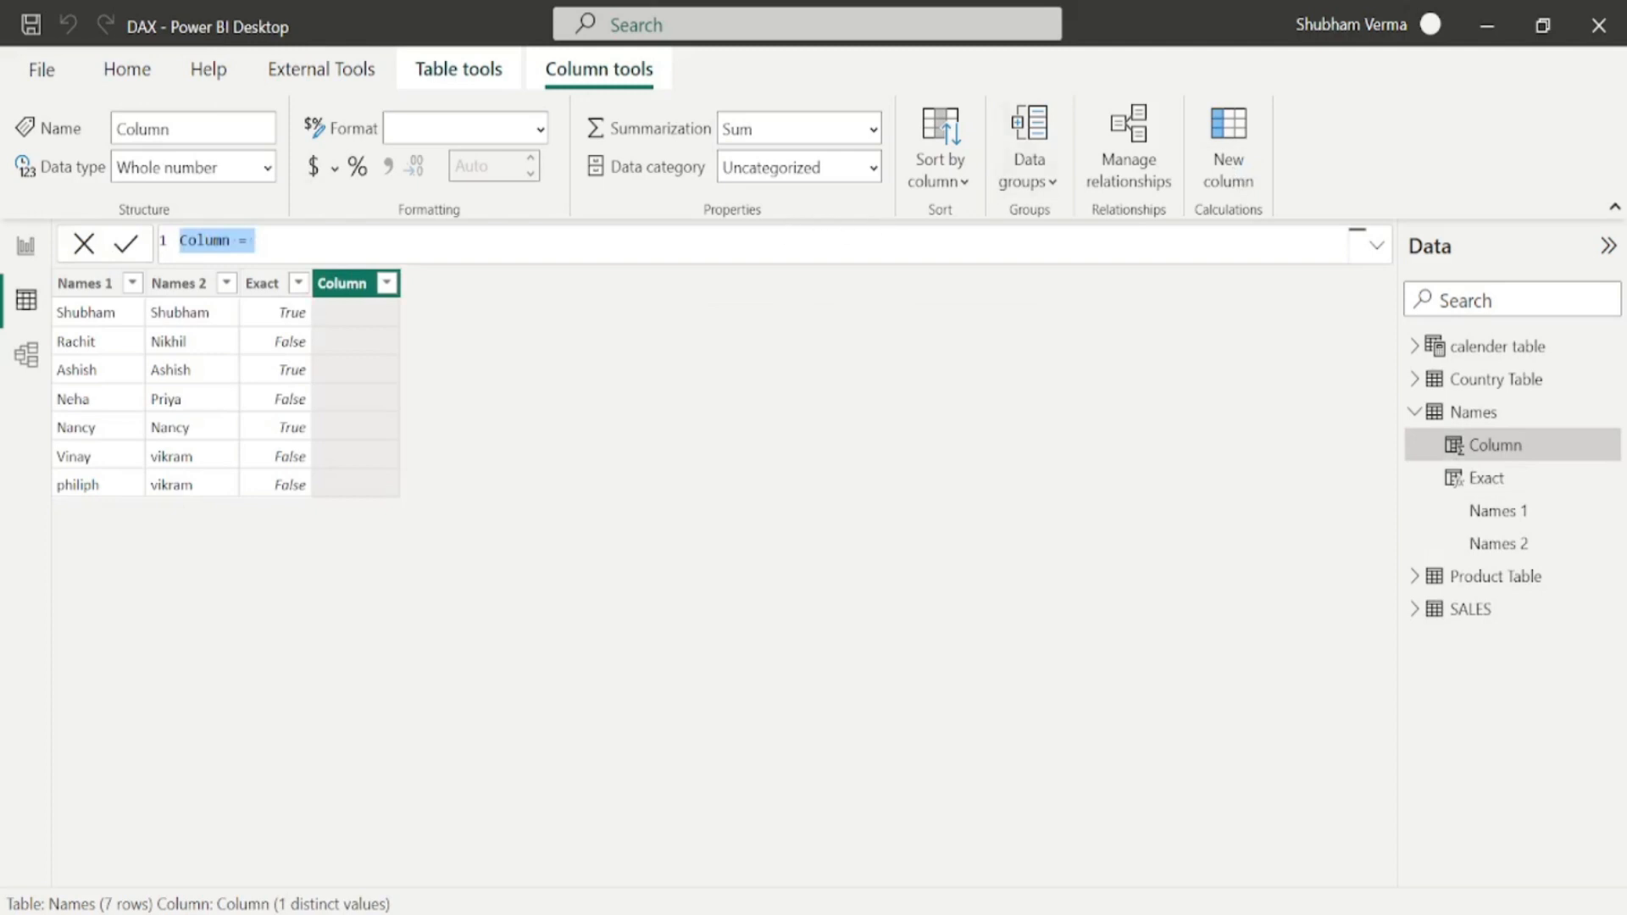
Name the new calculated column Find and begin its formula with the FIND function.
click(240, 241)
key(BackSpace)
key(BackSpace)
key(BackSpace)
key(BackSpace)
key(BackSpace)
key(BackSpace)
key(BackSpace)
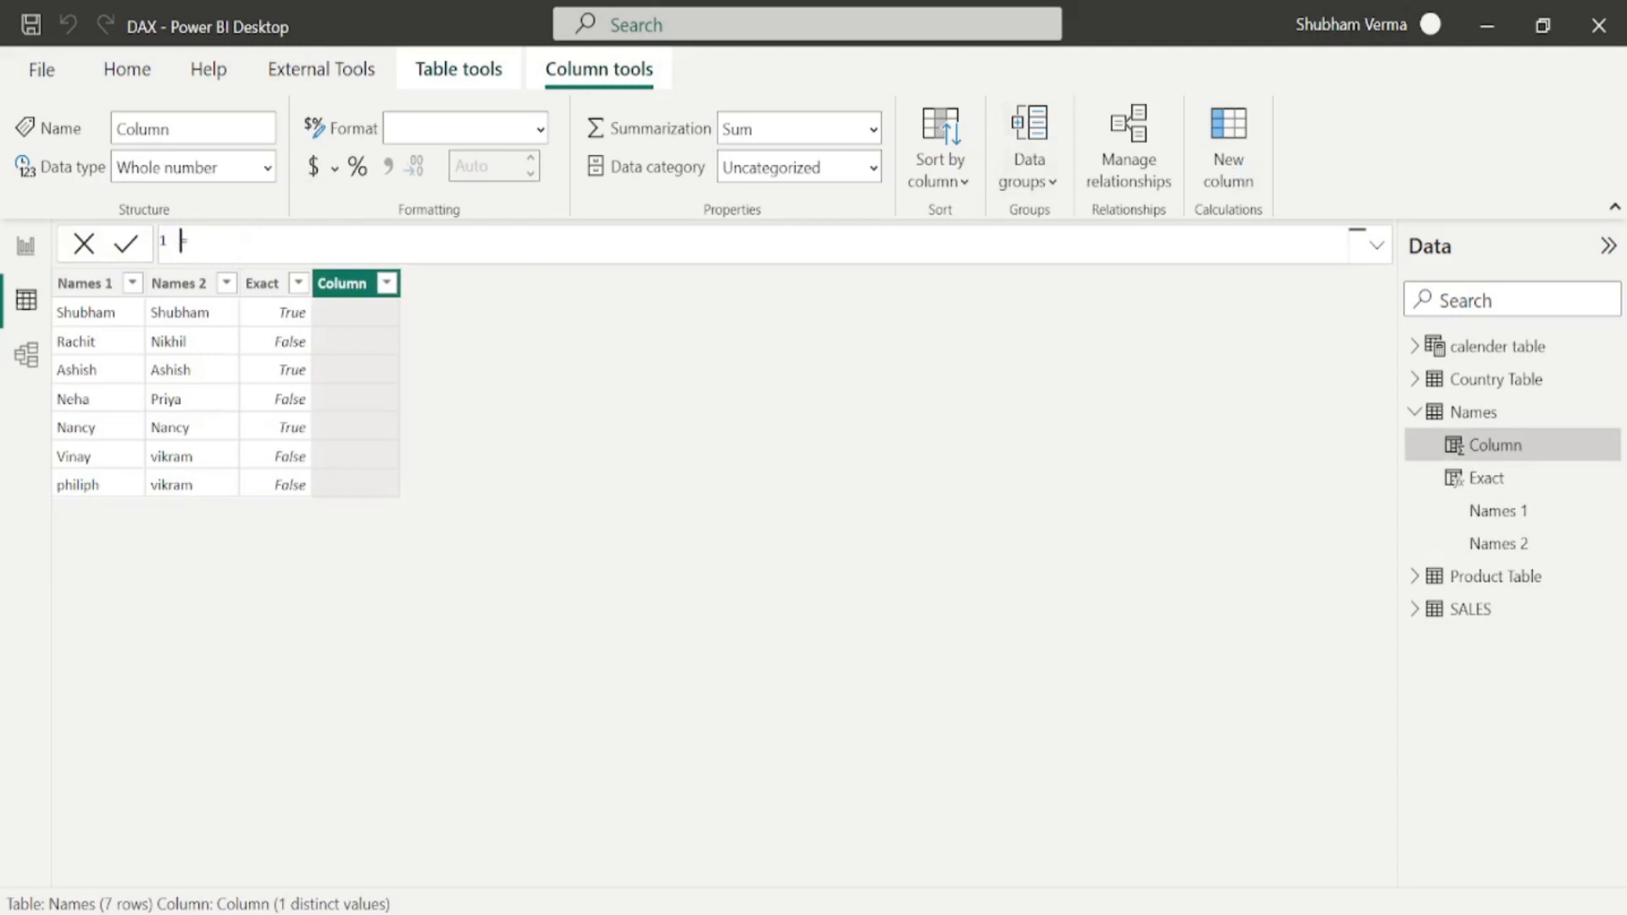
text(Find=)
key(End)
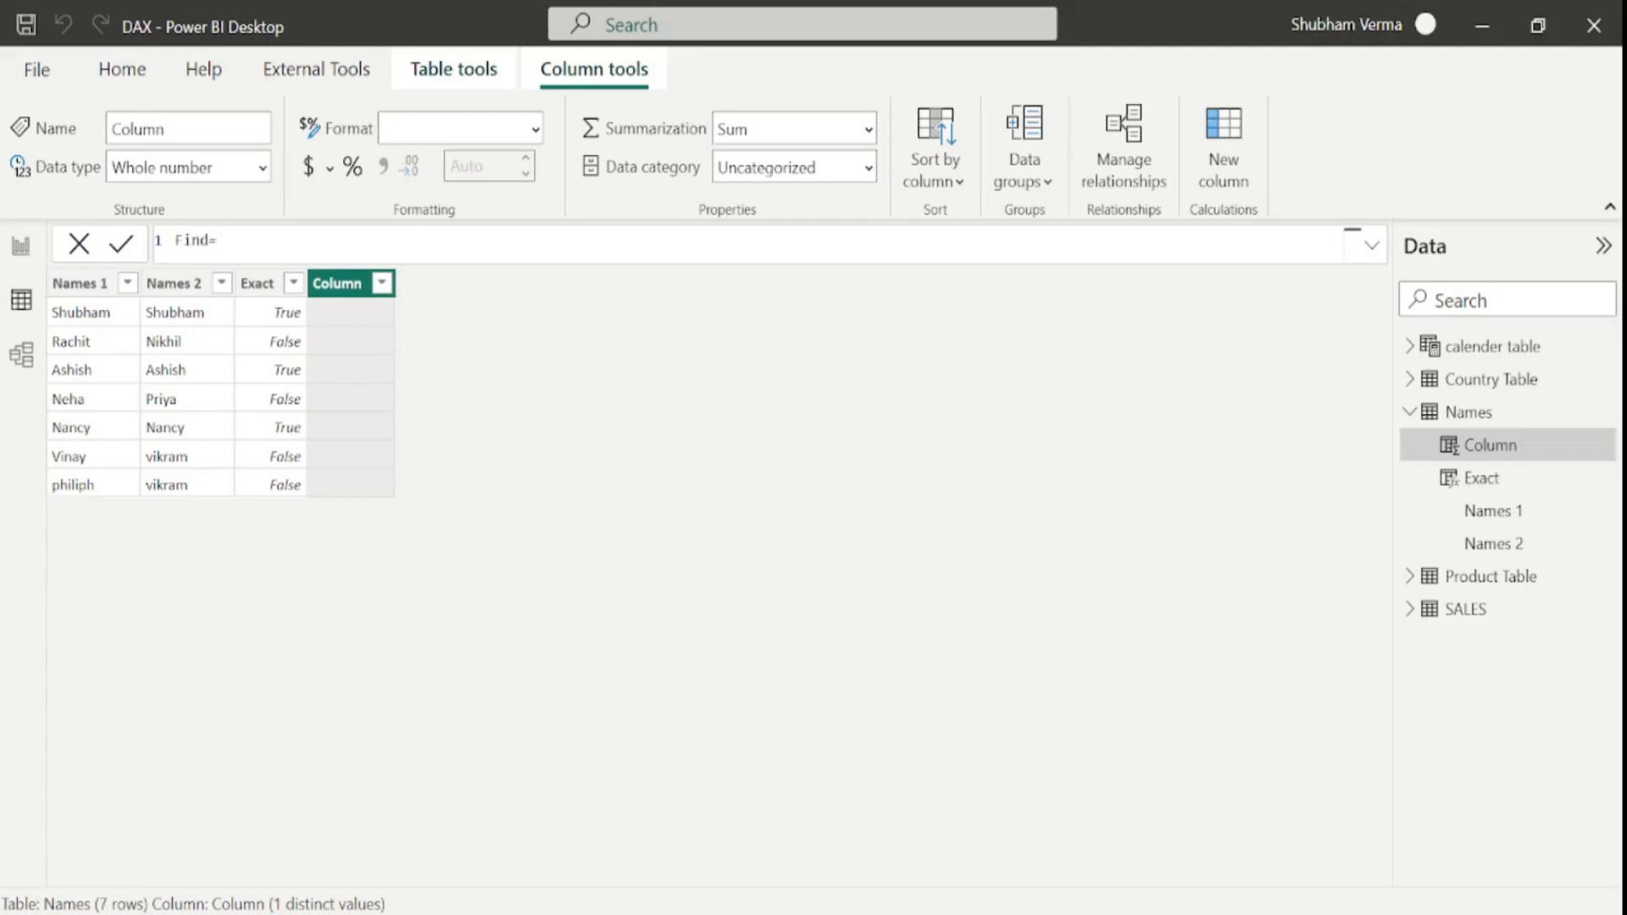
text(Find)
key(Tab)
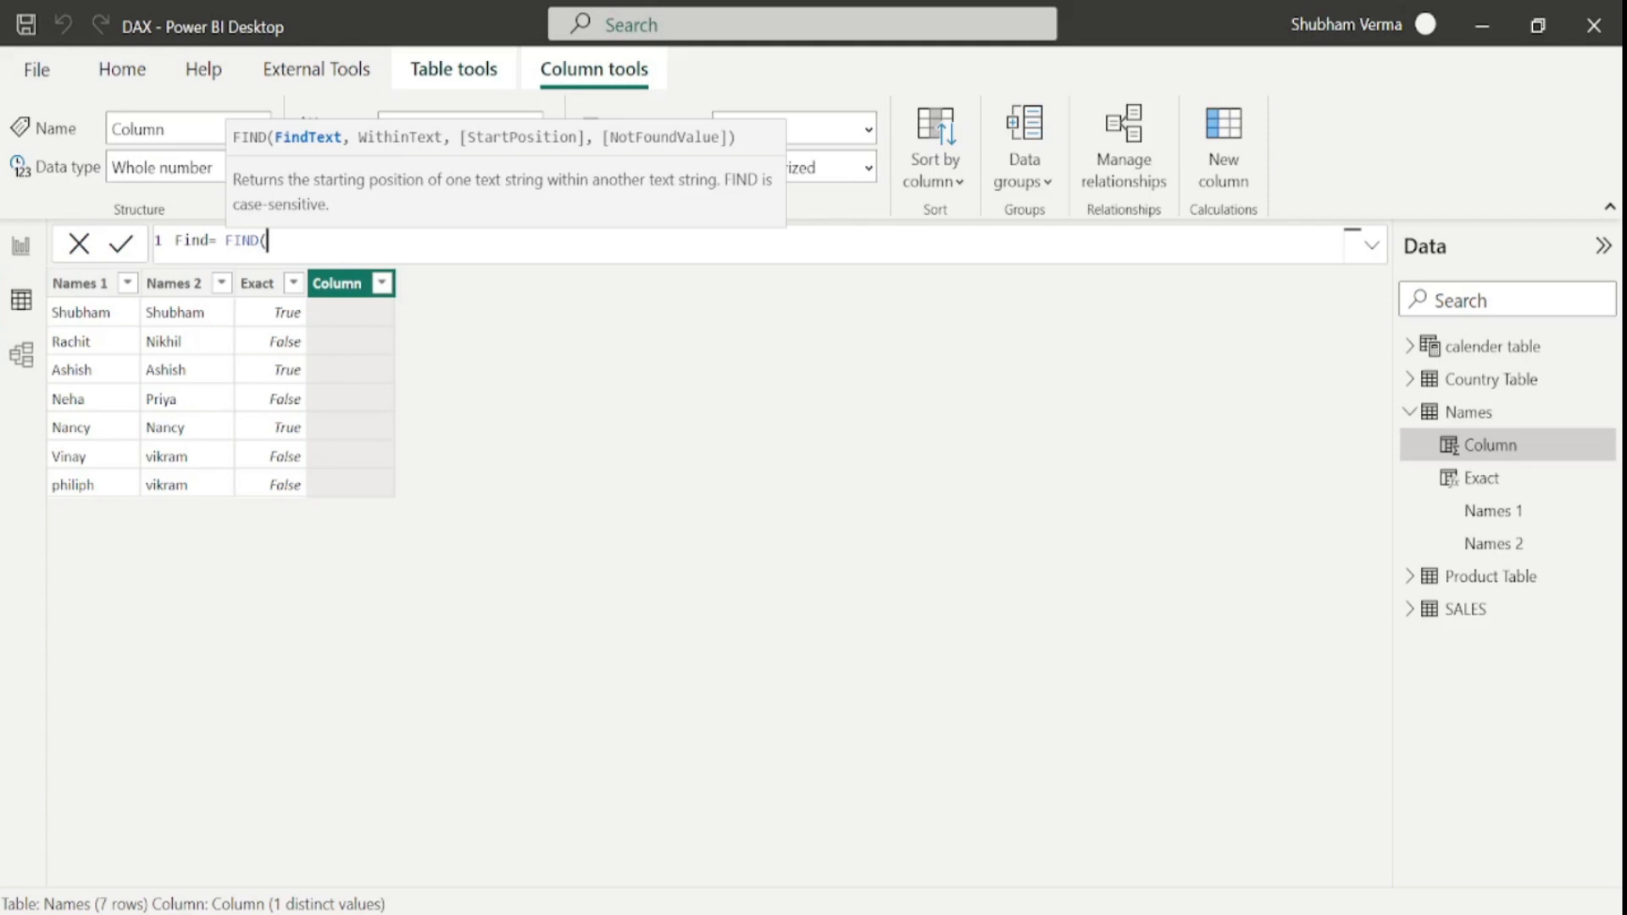
Complete the FIND formula to look for "h" in Names[Names 1], with start position 1 and not-found value 100, and commit it.
text("h",)
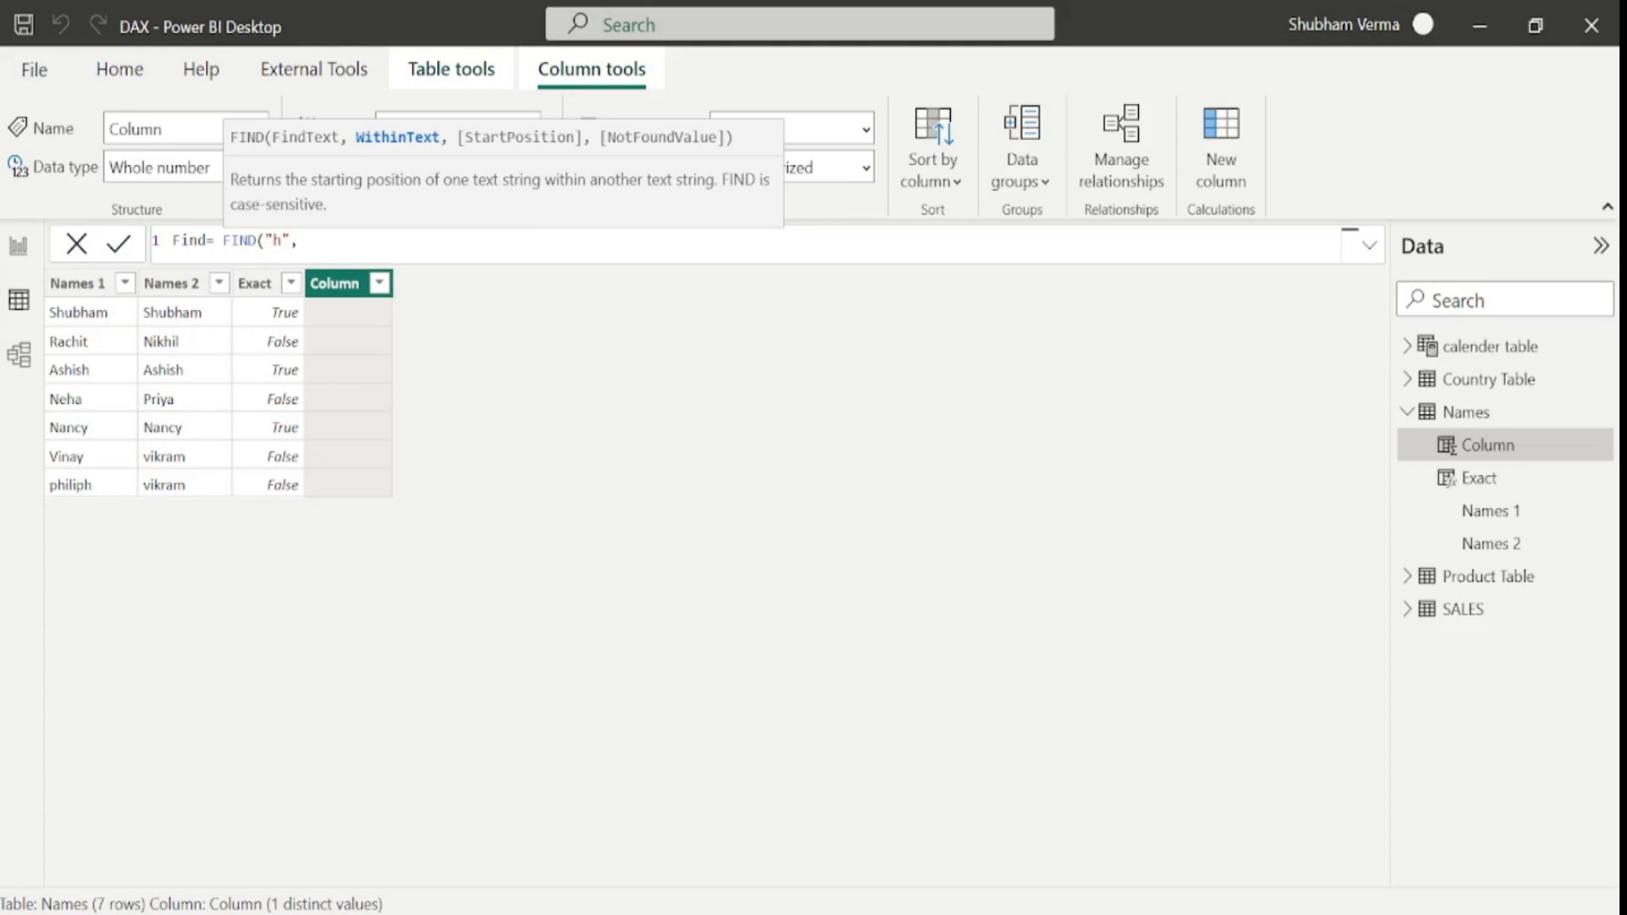
text(name)
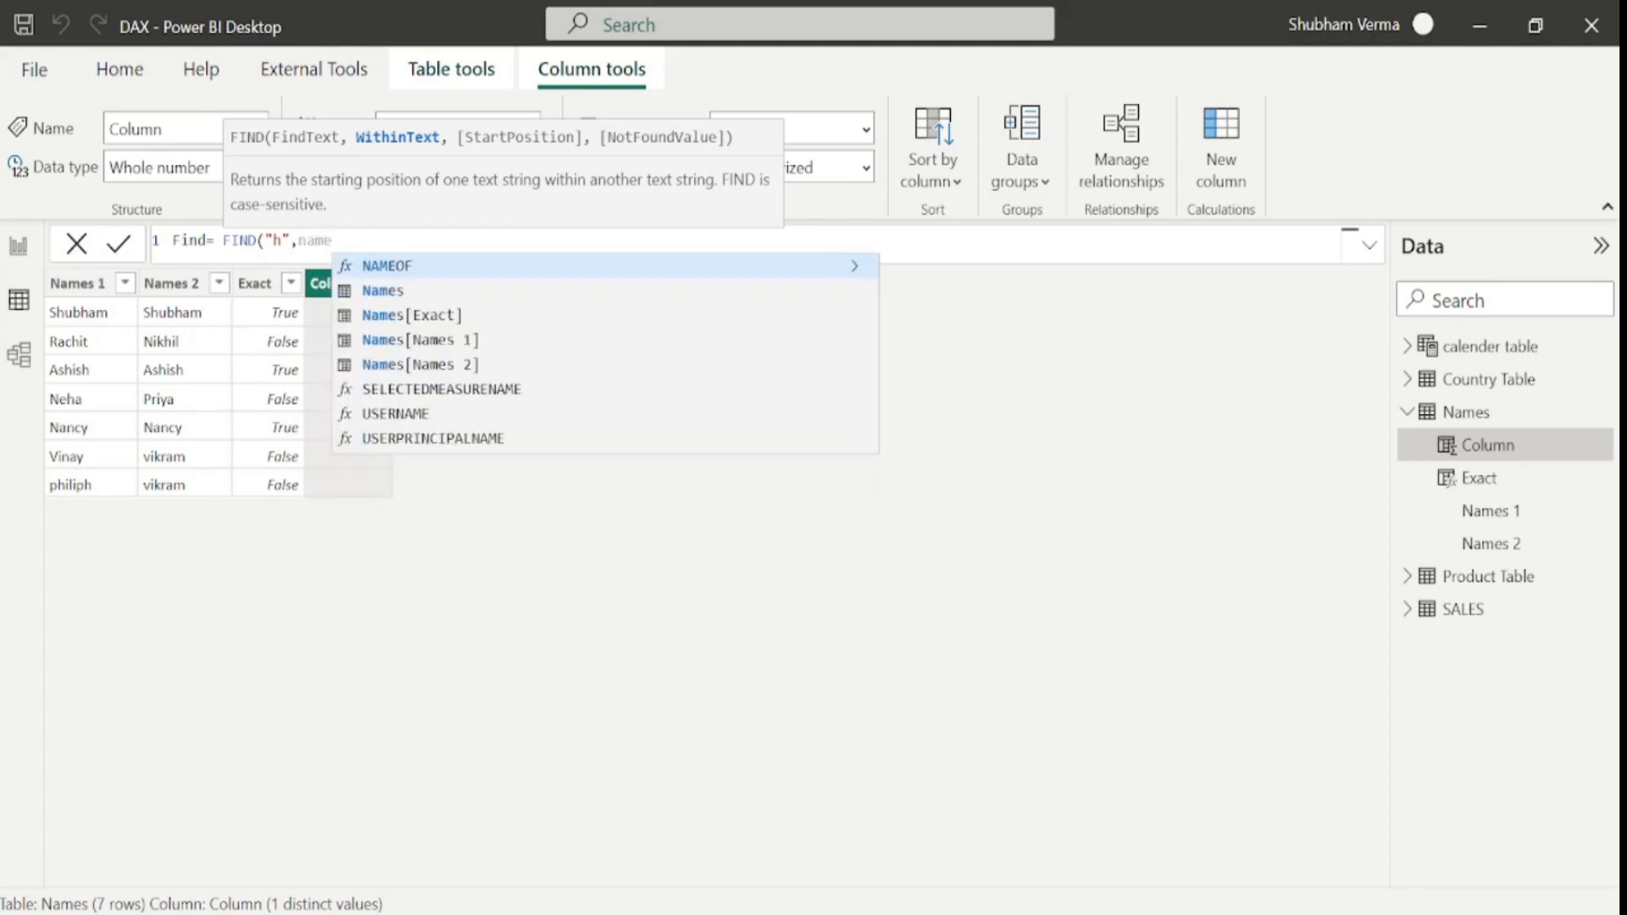
click(455, 344)
text(,)
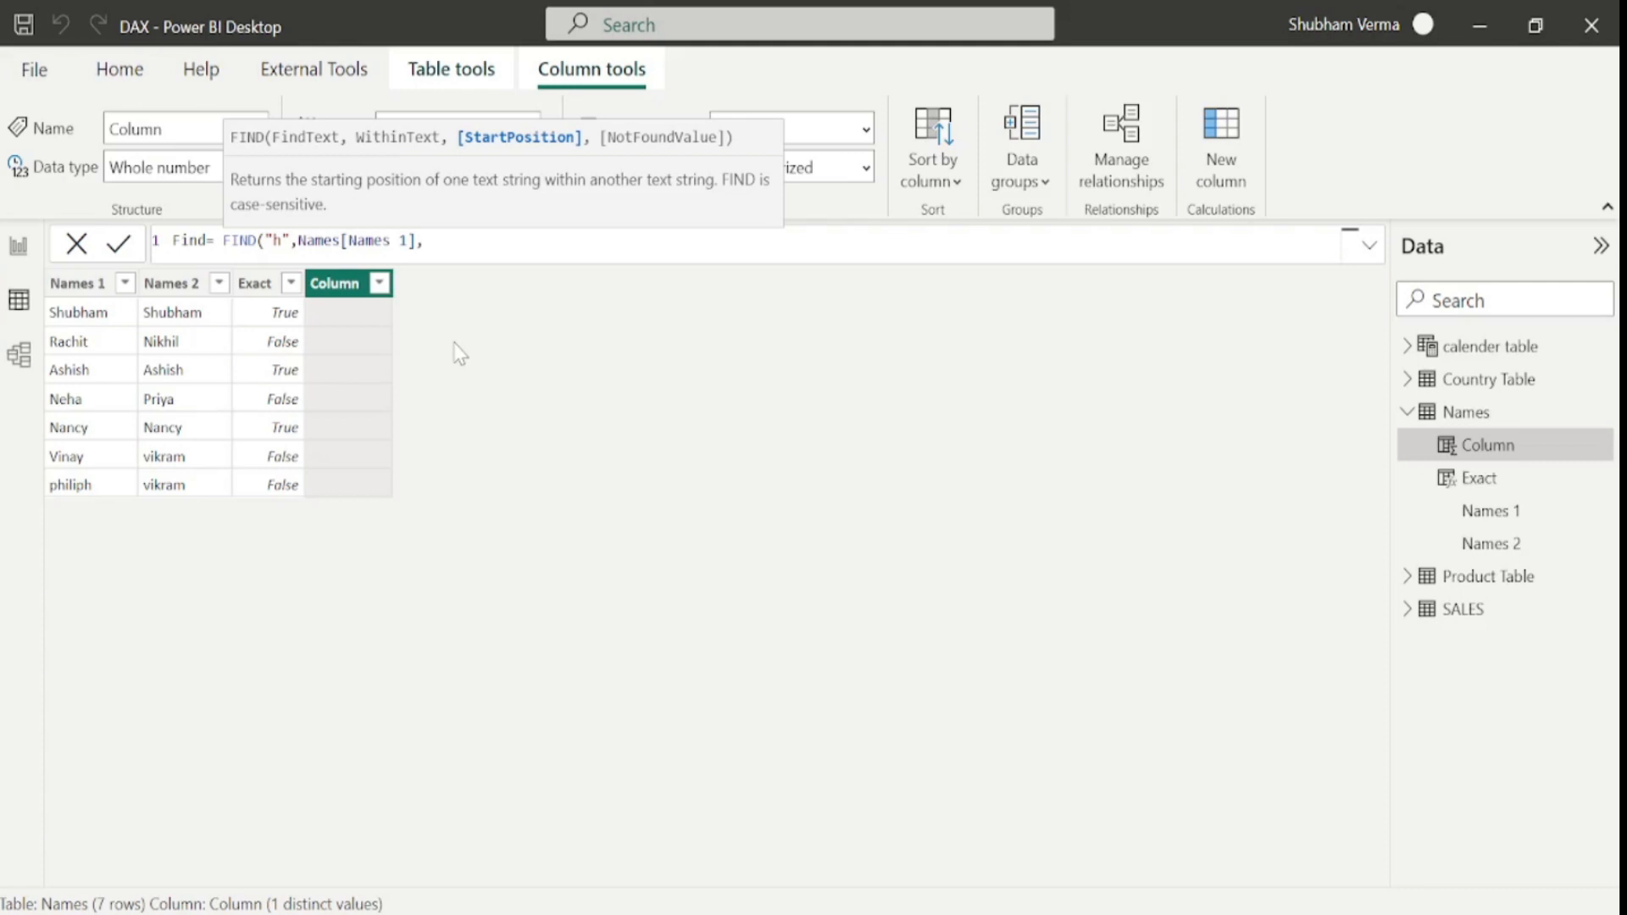
text(1,)
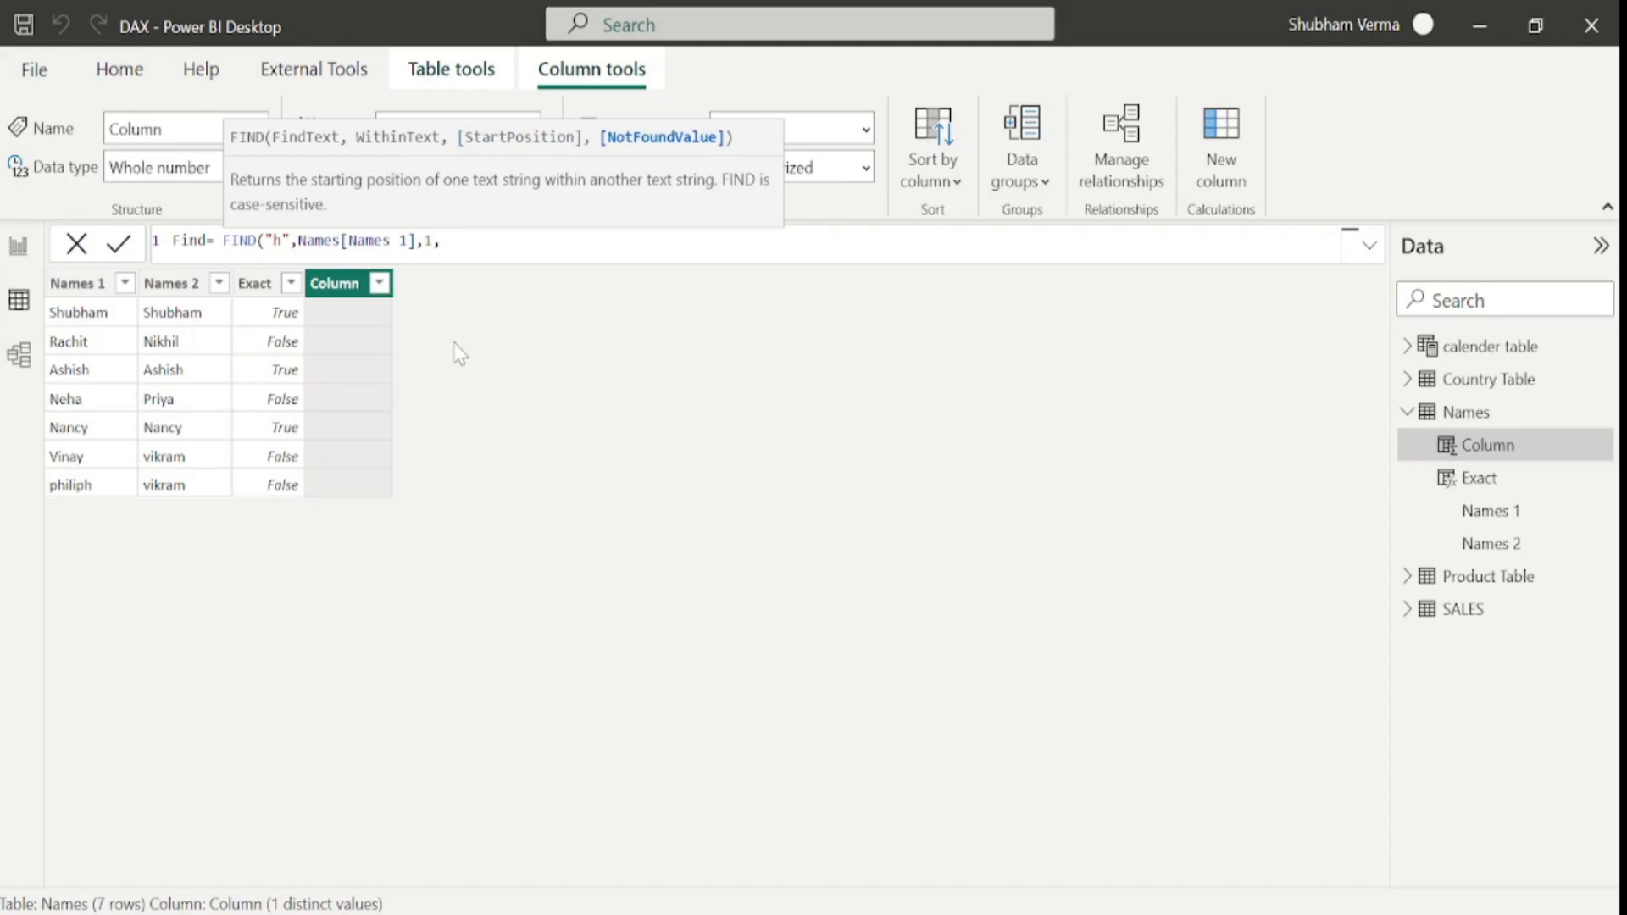
text(100))
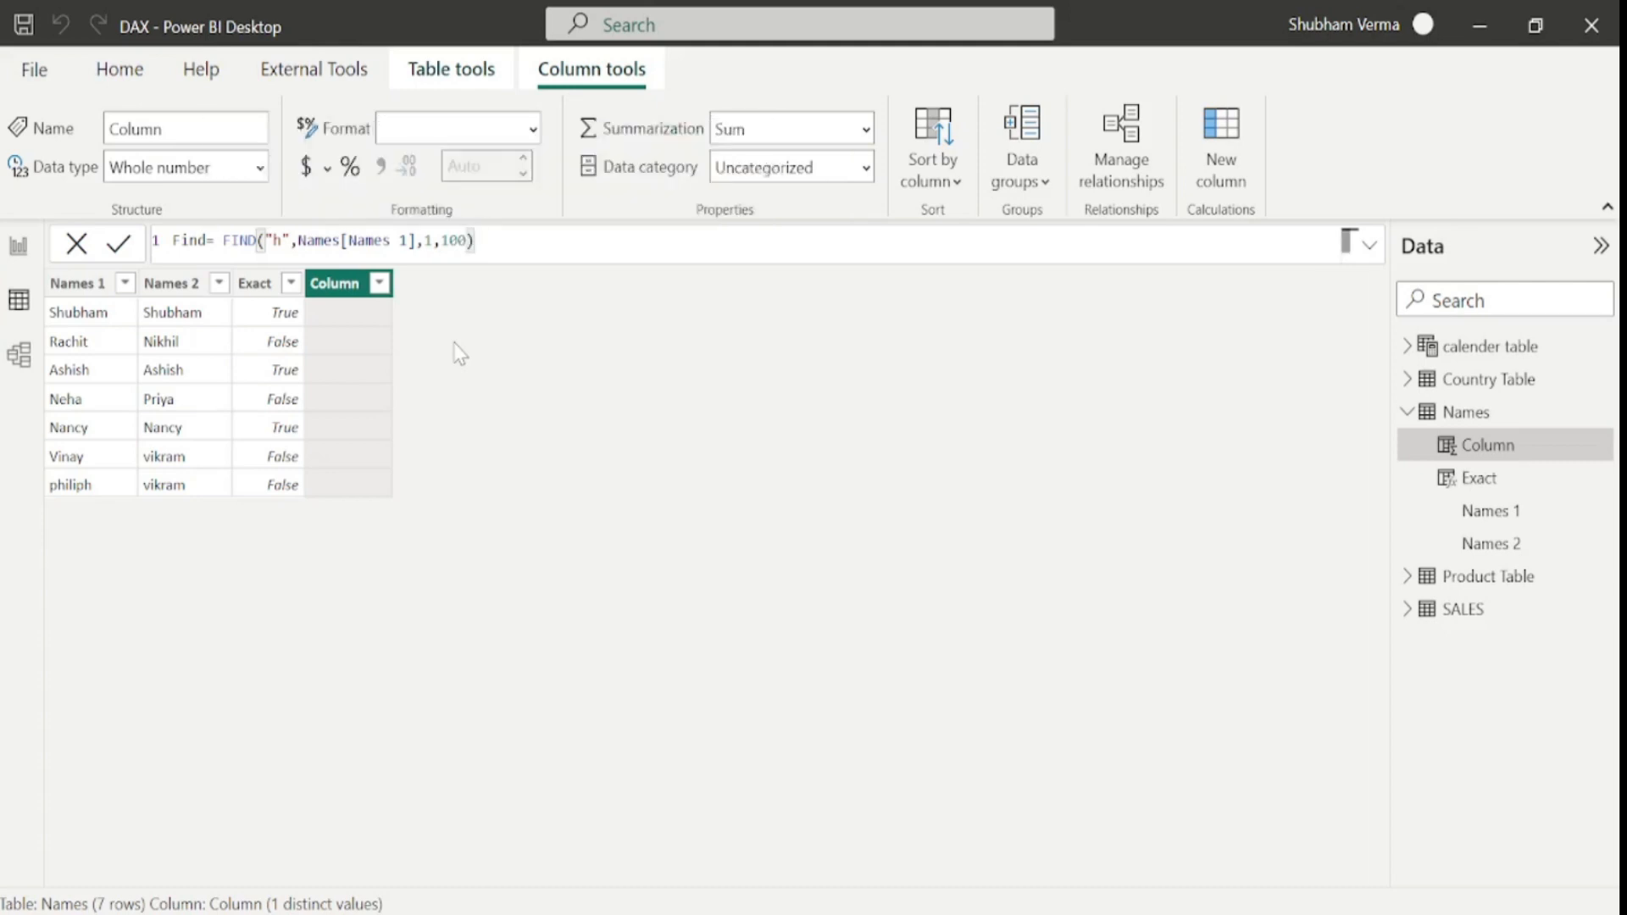
key(Return)
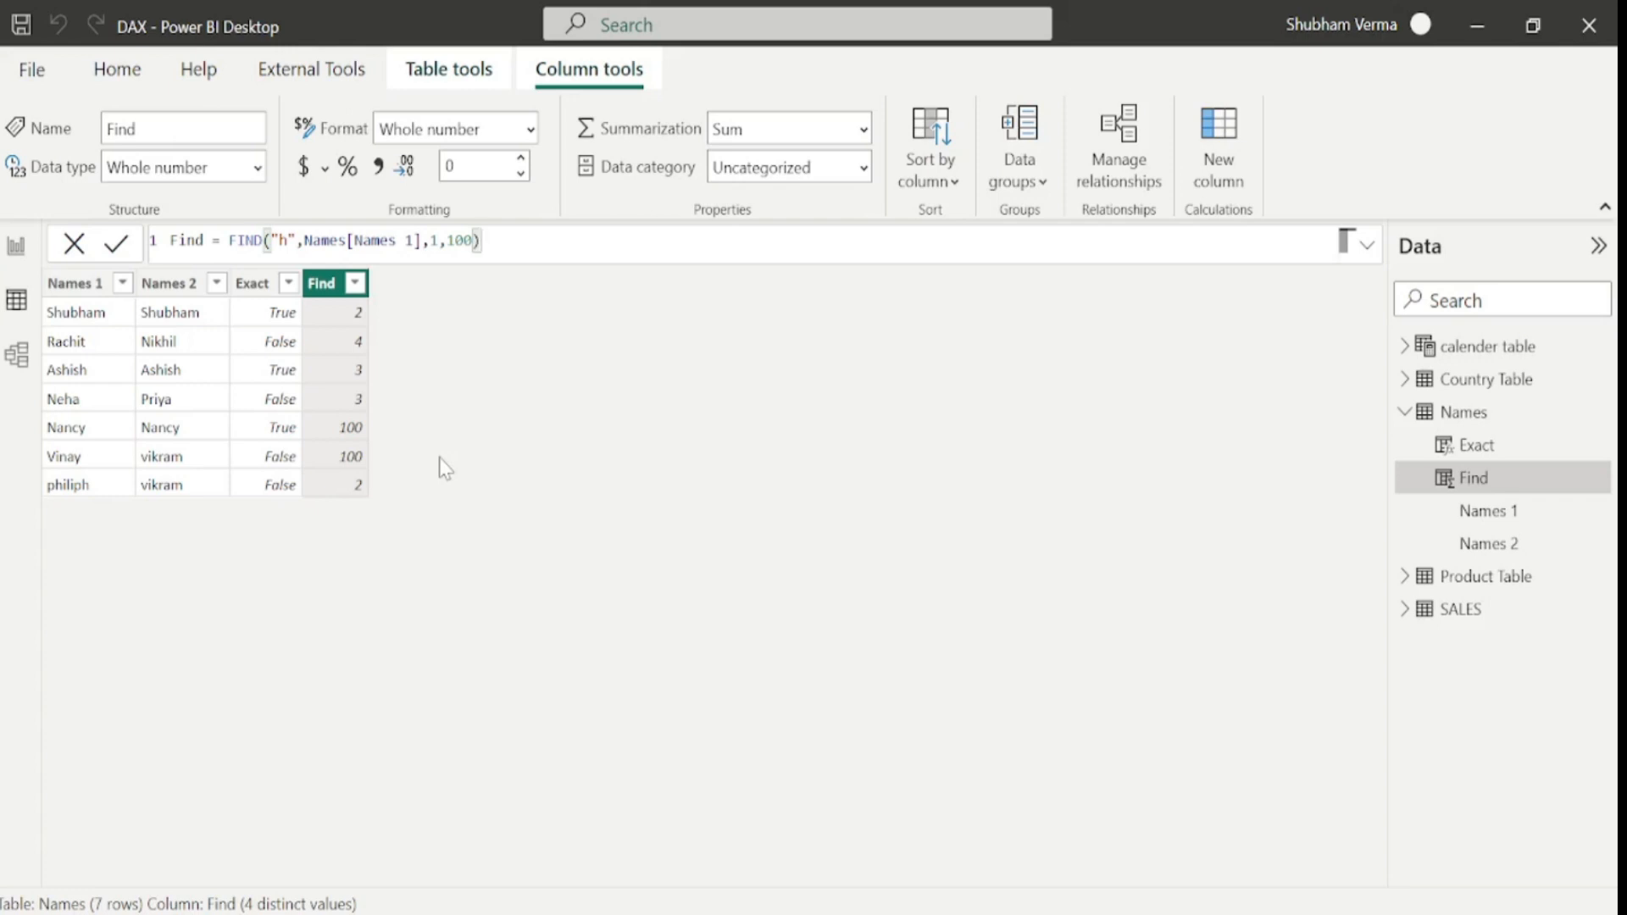
Read the SEARCH function's parameters and case-sensitivity note in the browser documentation, and return to Power BI Desktop.
click(15, 250)
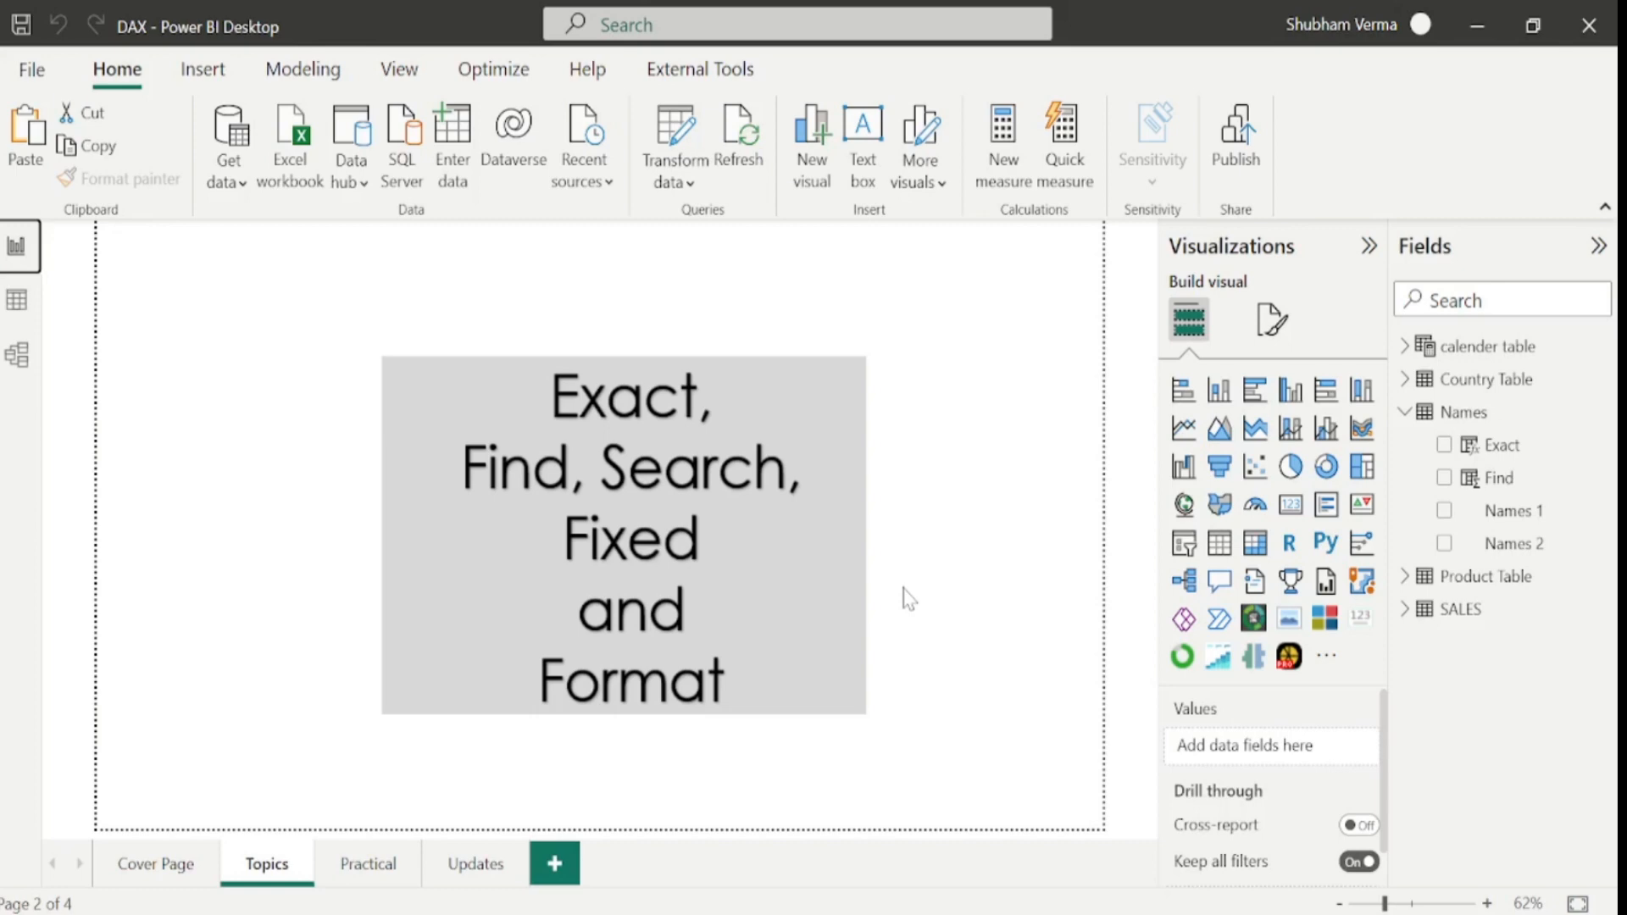
click(1020, 914)
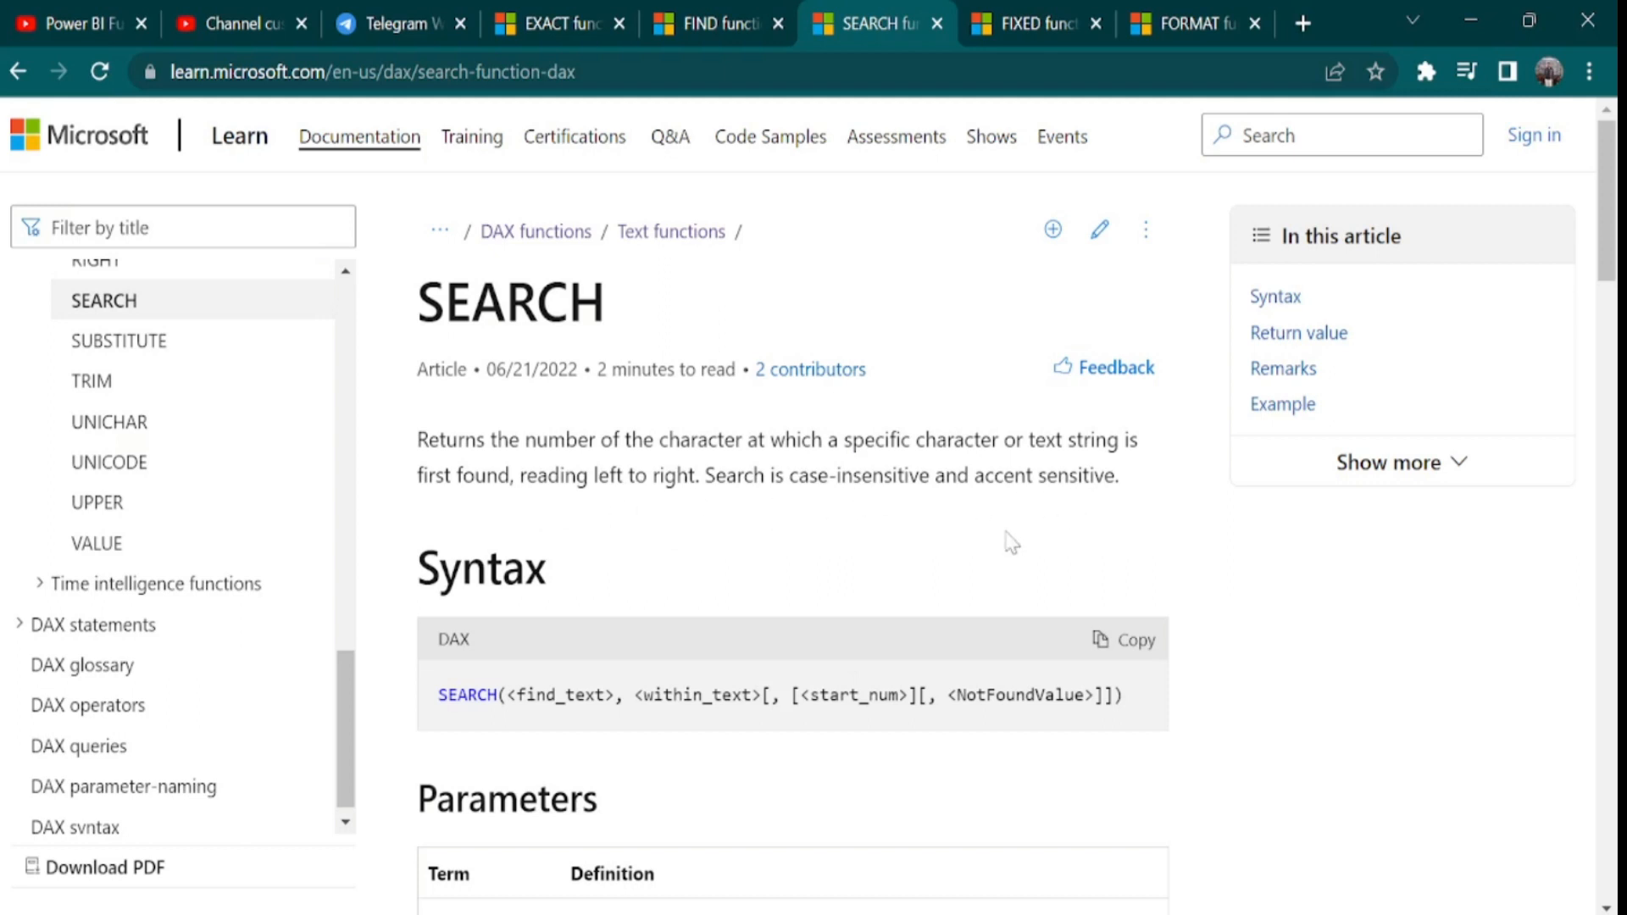
drag(1616, 136, 1616, 265)
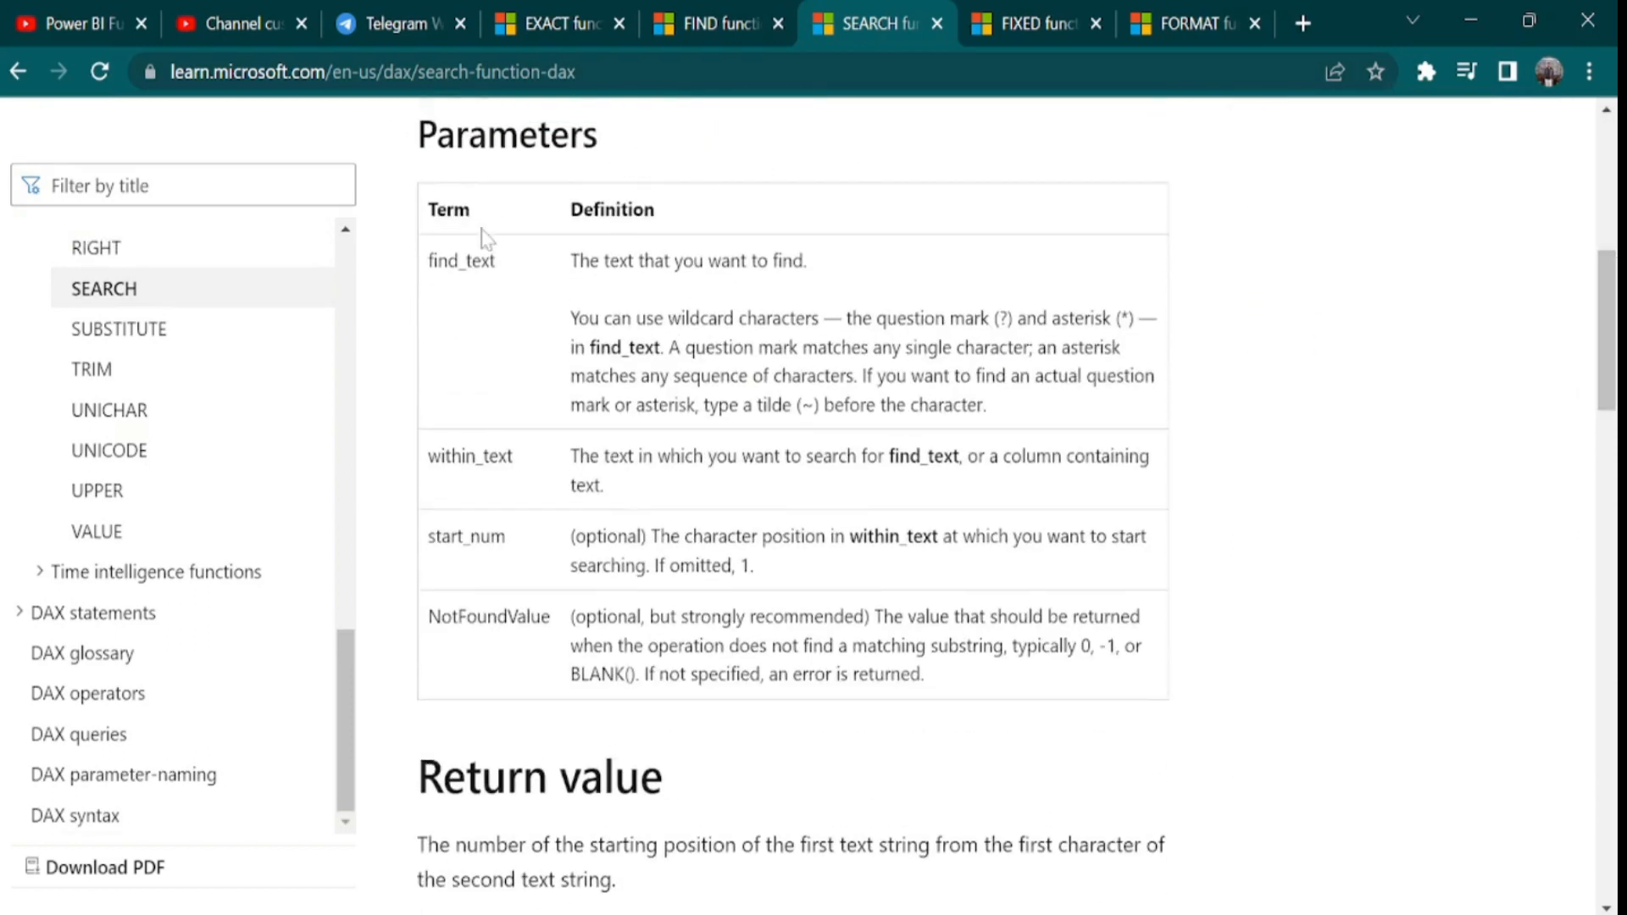
drag(428, 272, 963, 675)
click(1429, 647)
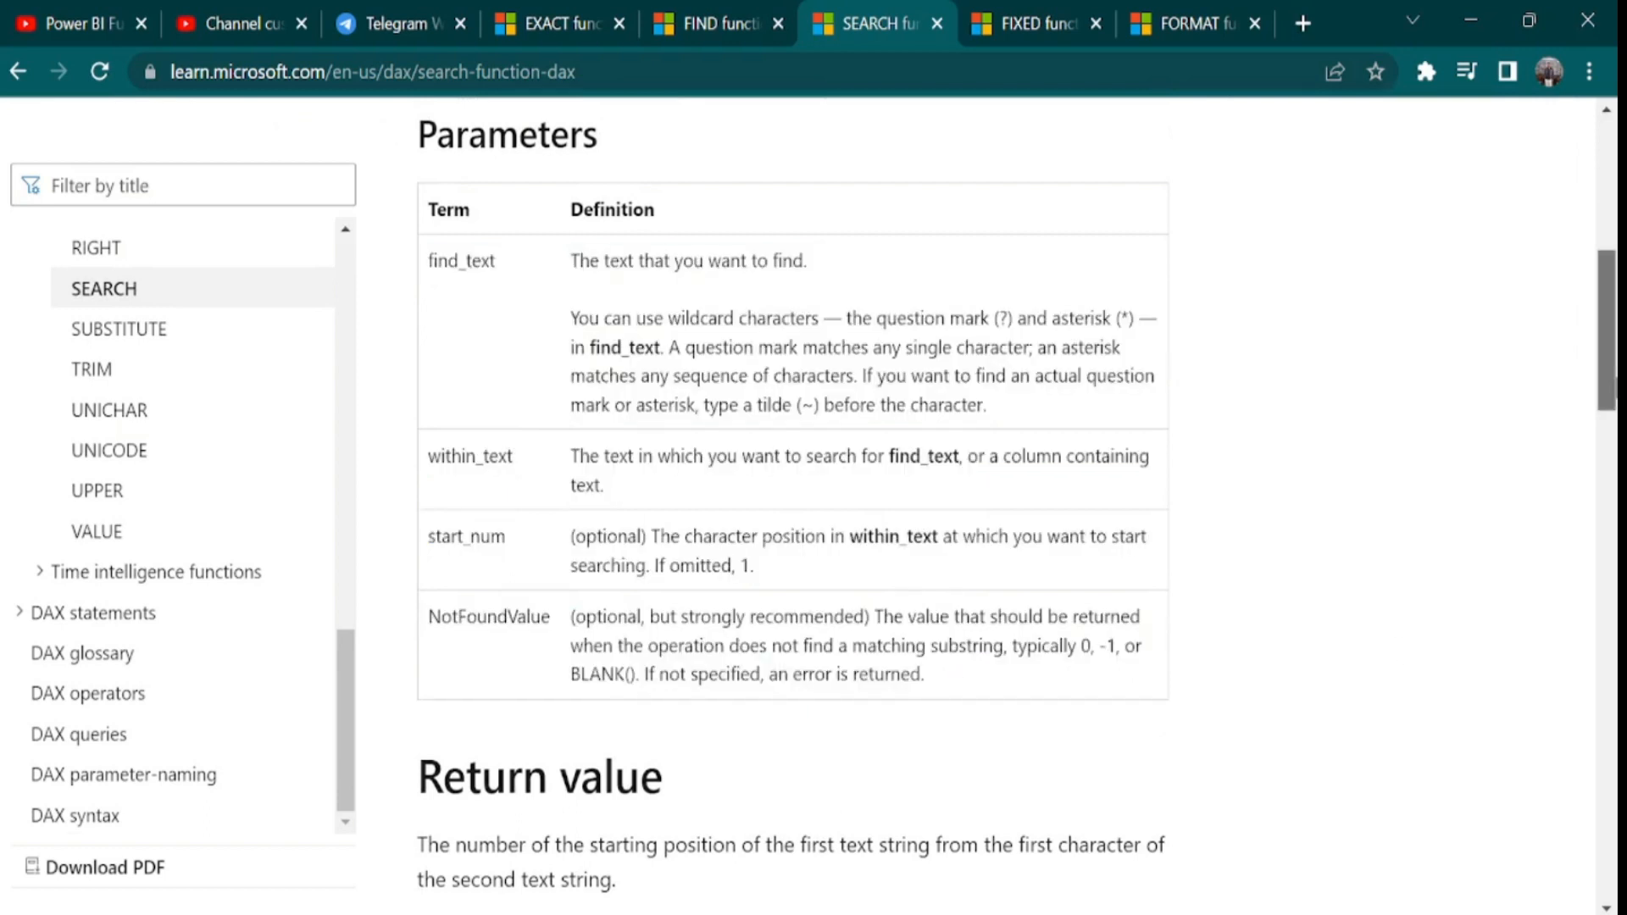
drag(1607, 331, 1607, 224)
drag(789, 359, 934, 359)
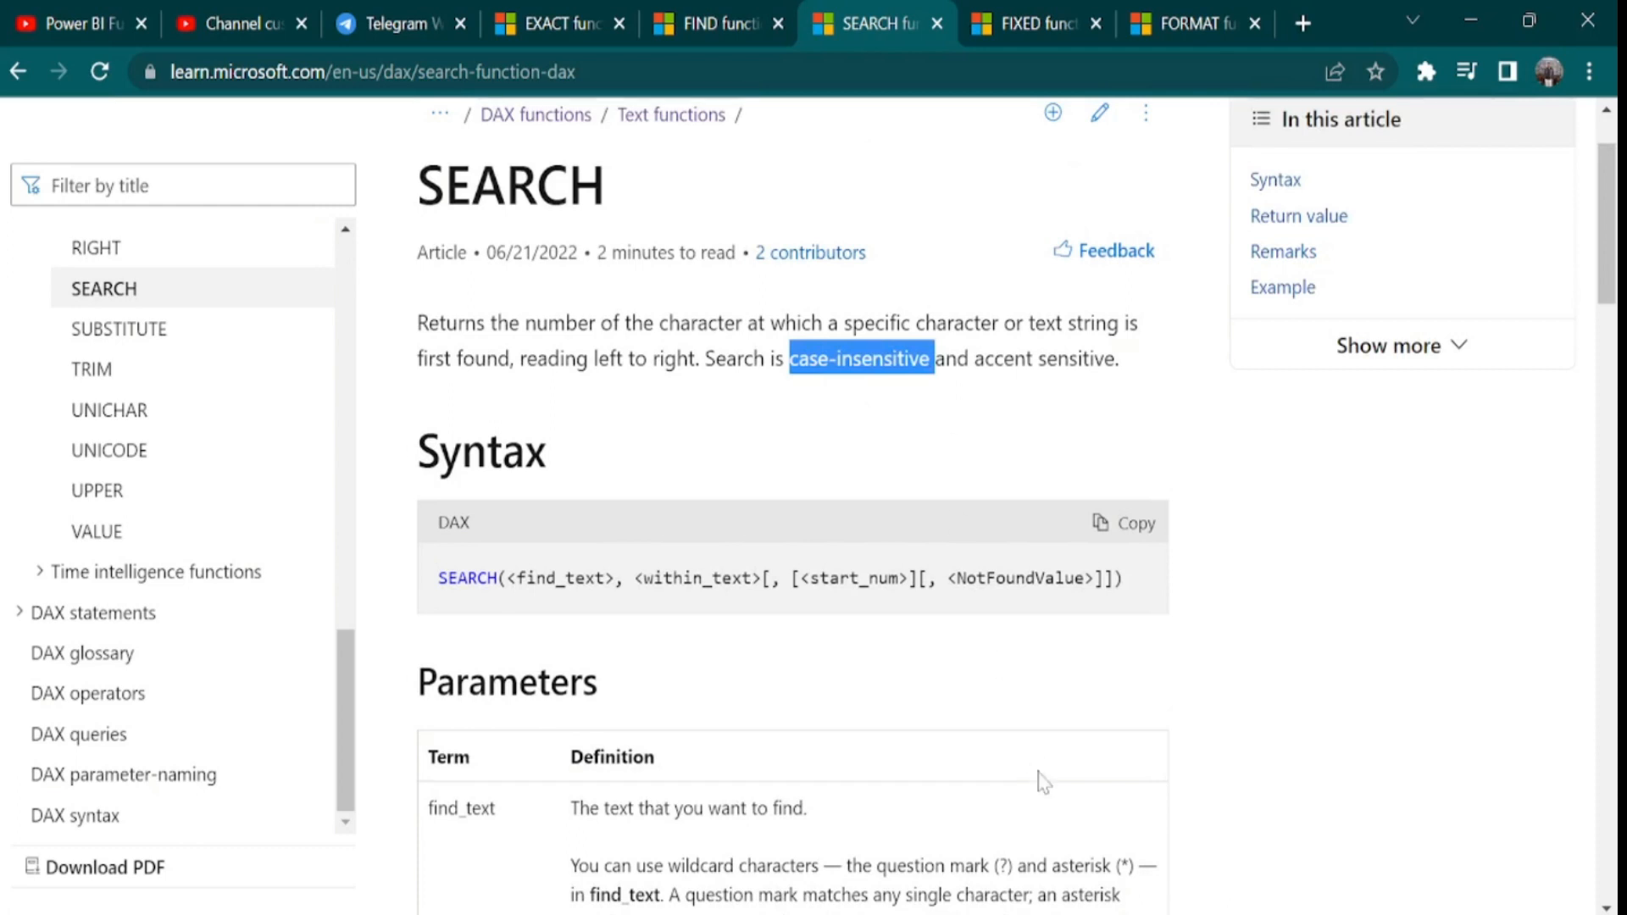
click(1093, 913)
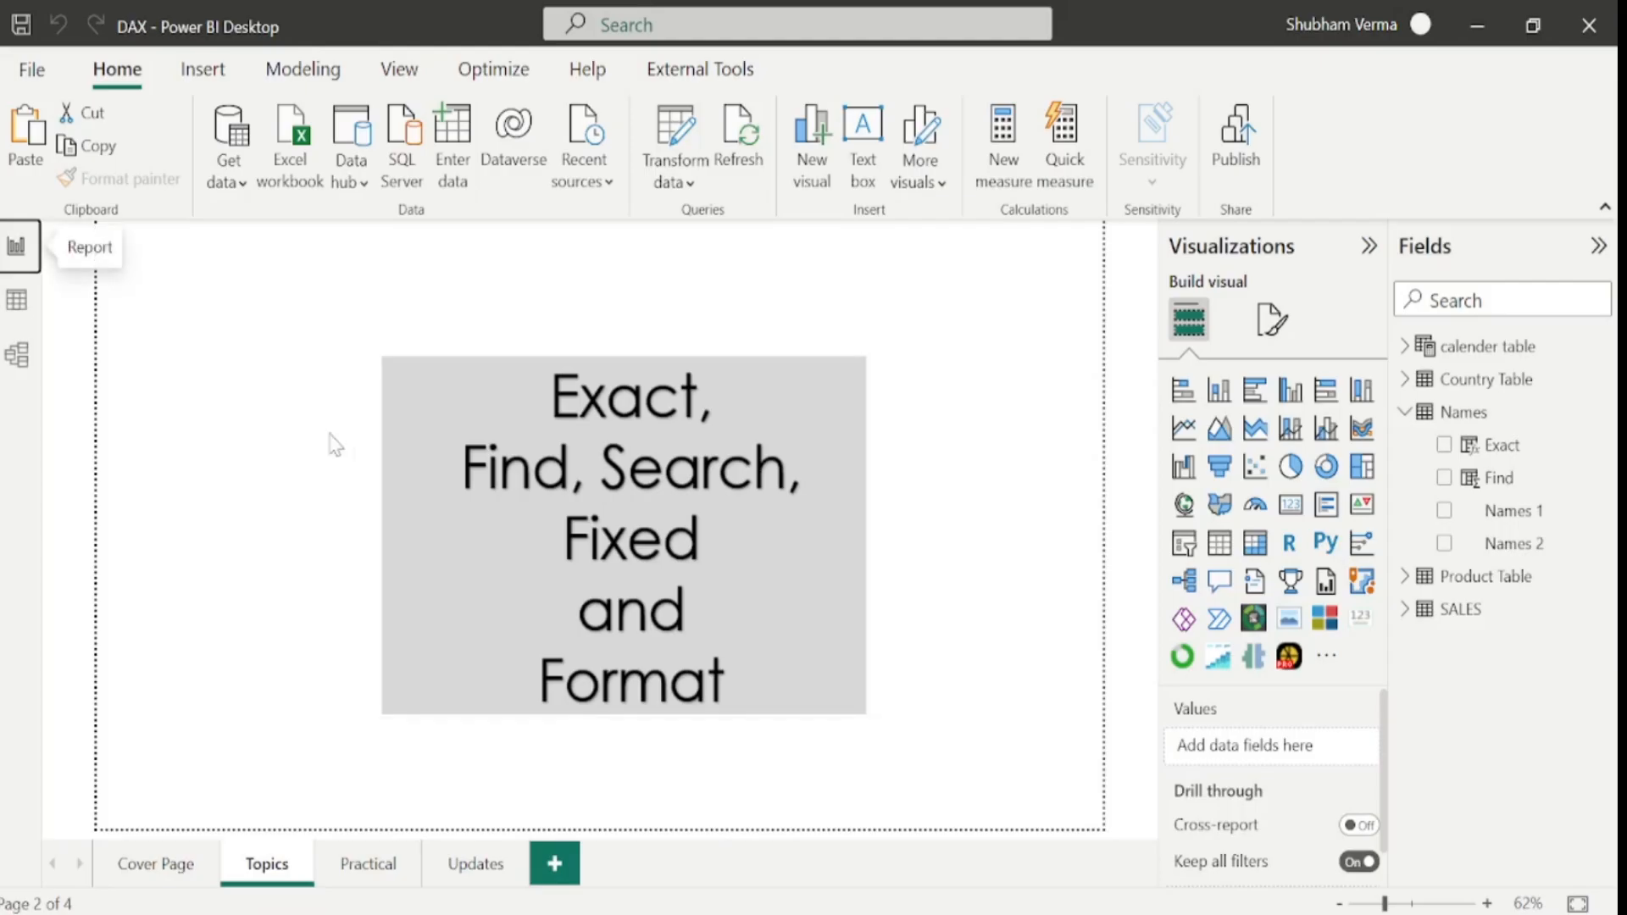
Add a calculated column to the Names table and fill it with a copy of the Find column's formula.
click(13, 313)
drag(482, 241, 120, 263)
key(ctrl+c)
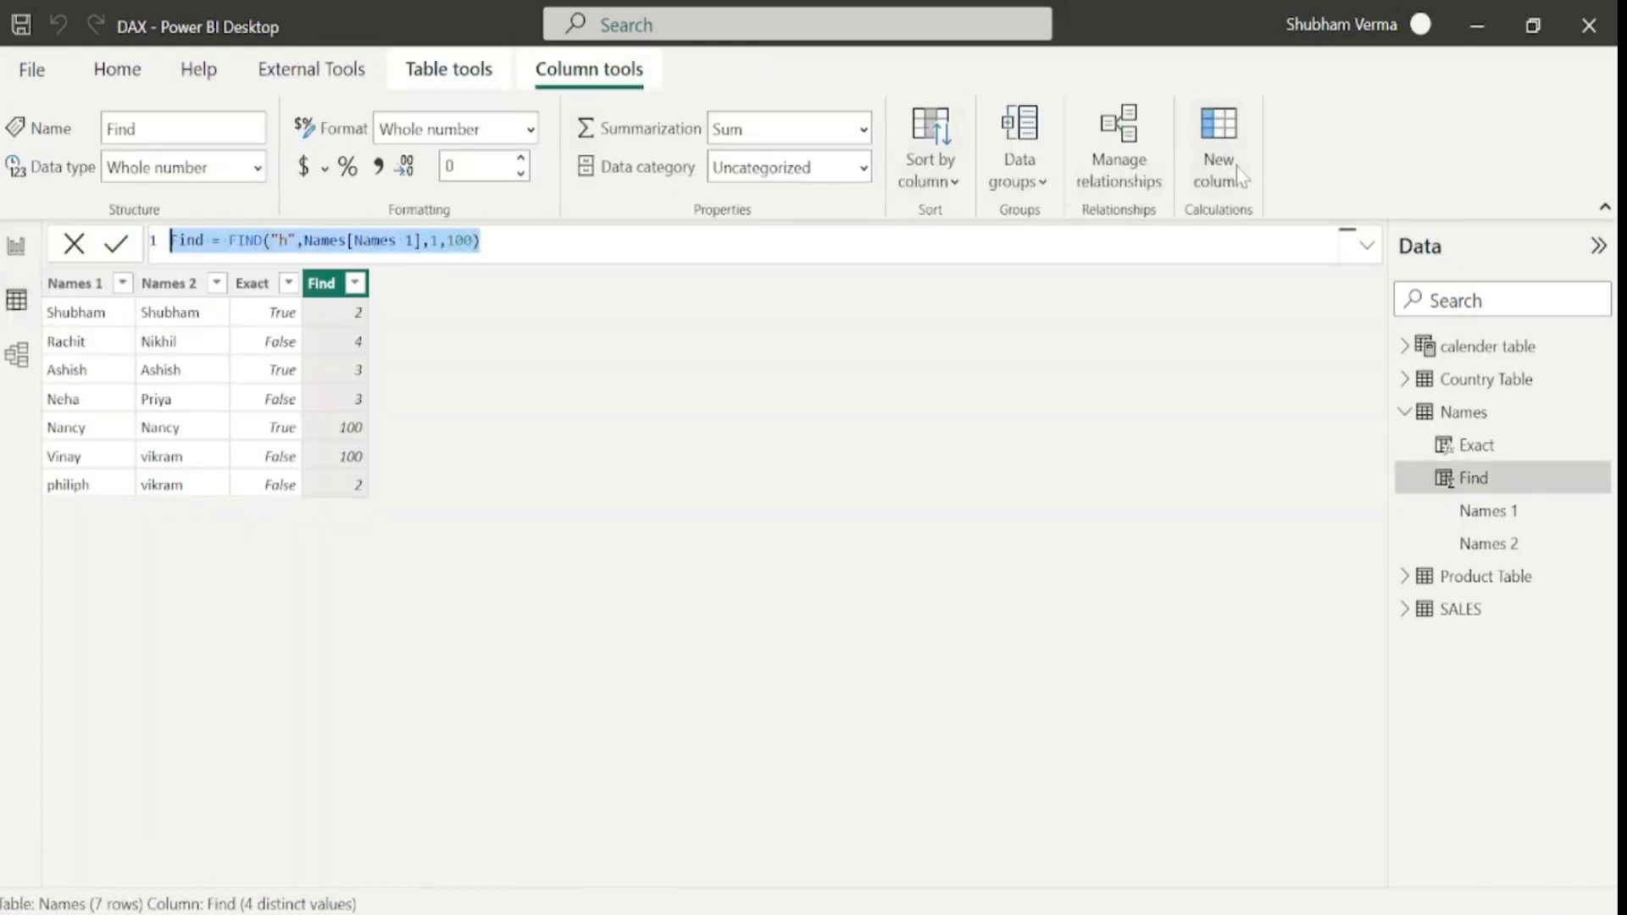
click(1218, 182)
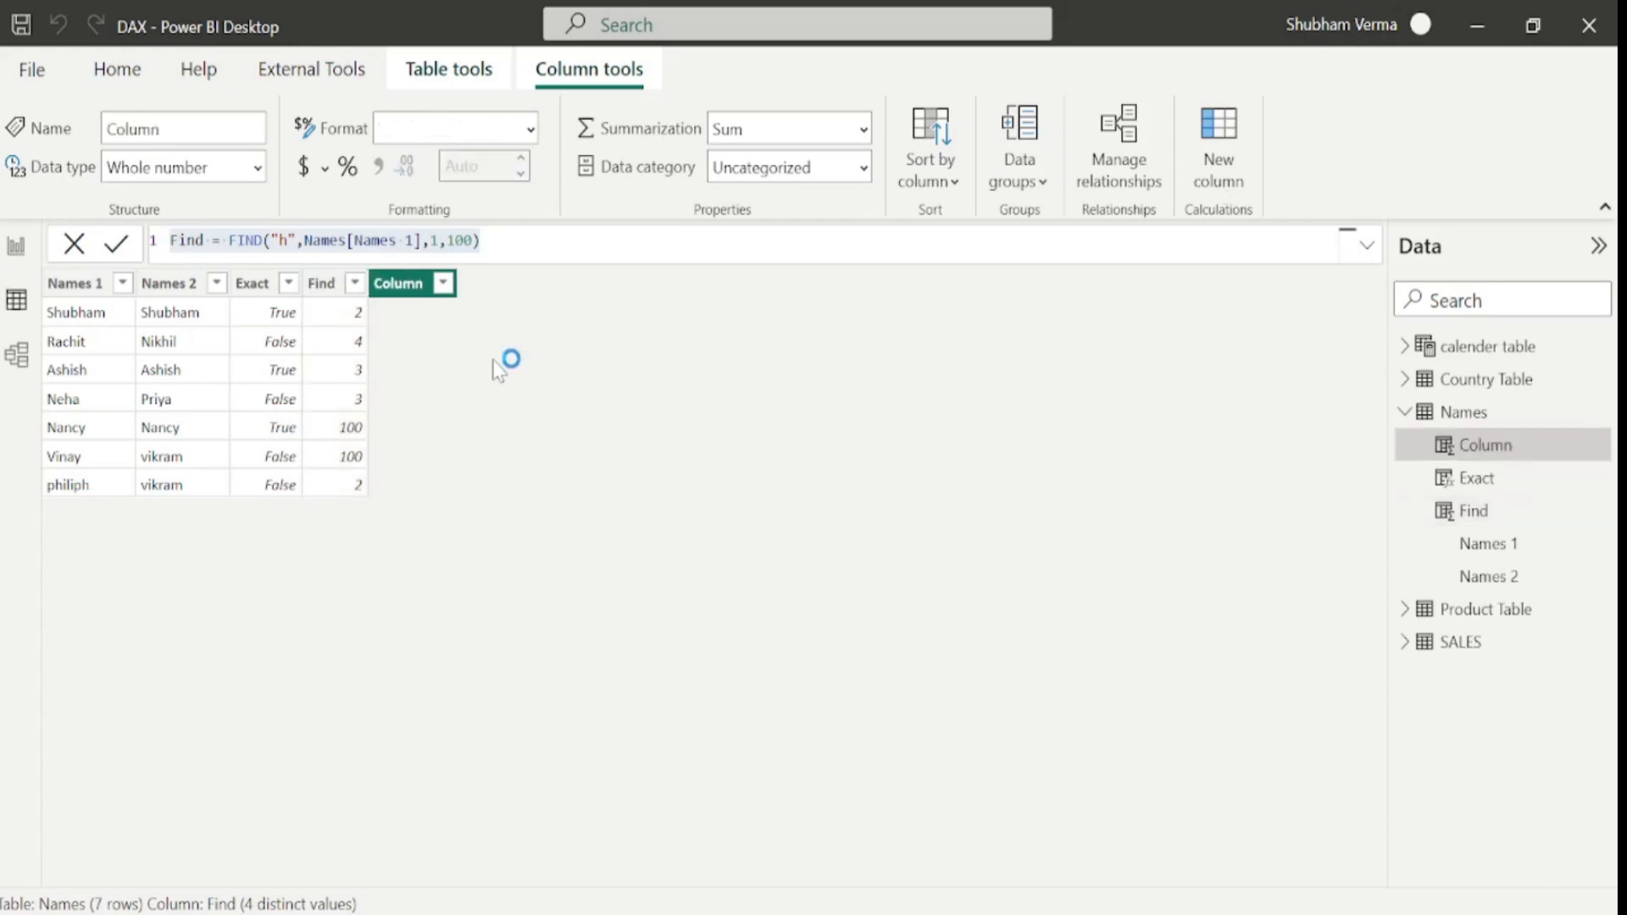
key(ctrl+v)
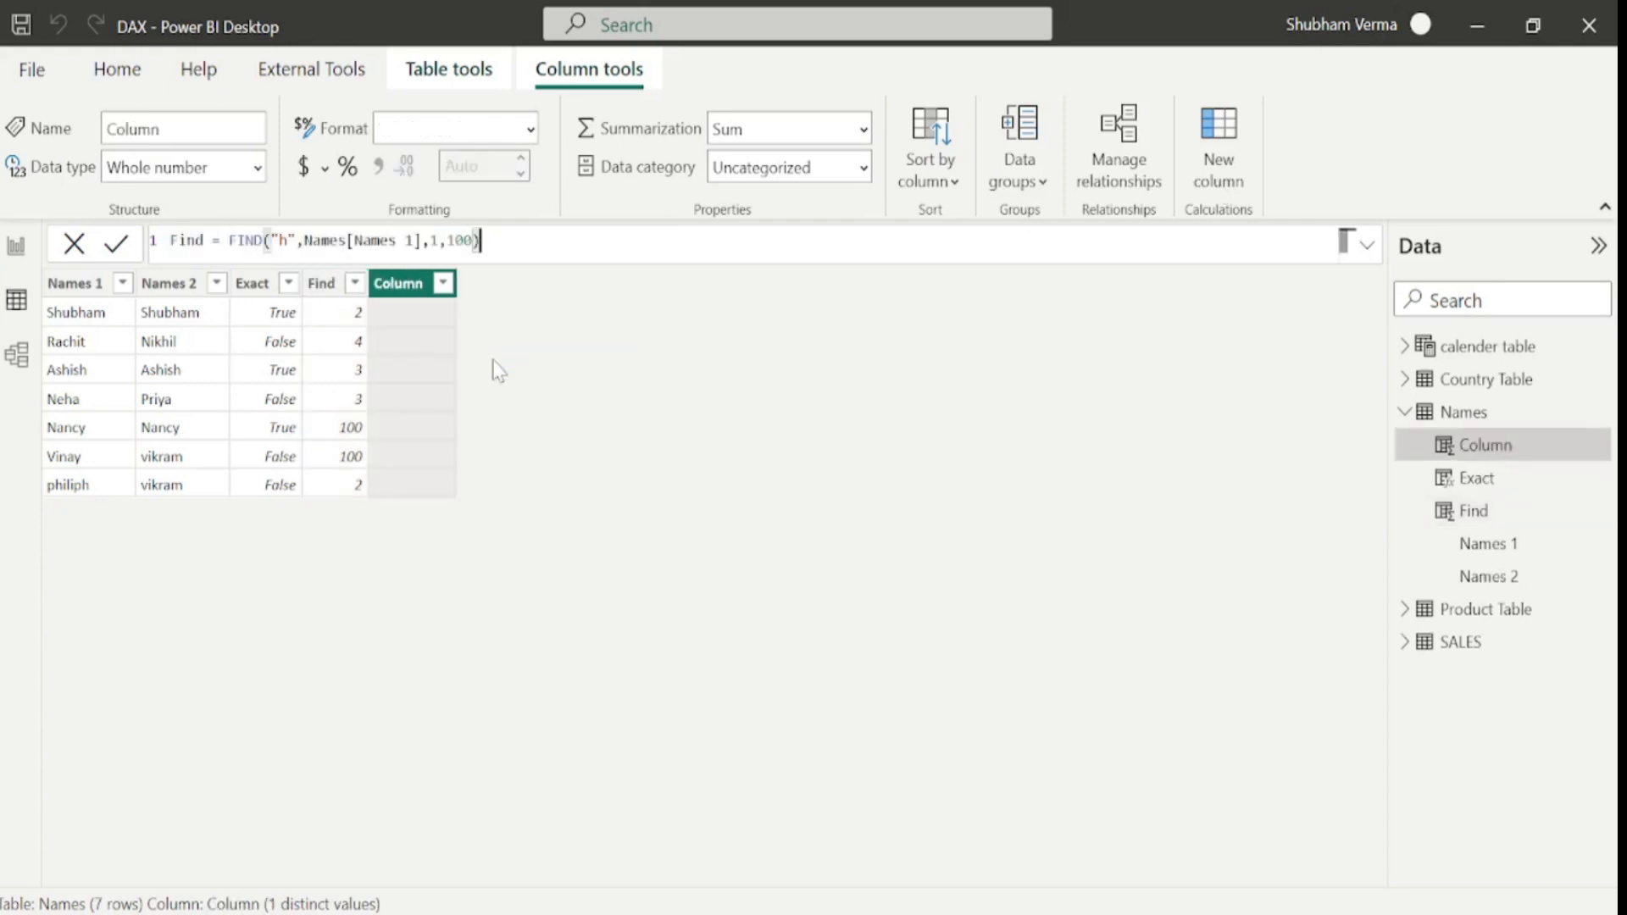
Replace the column name Find with serac in the copied formula.
click(213, 240)
key(BackSpace)
key(BackSpace)
key(BackSpace)
key(BackSpace)
key(BackSpace)
text(sera)
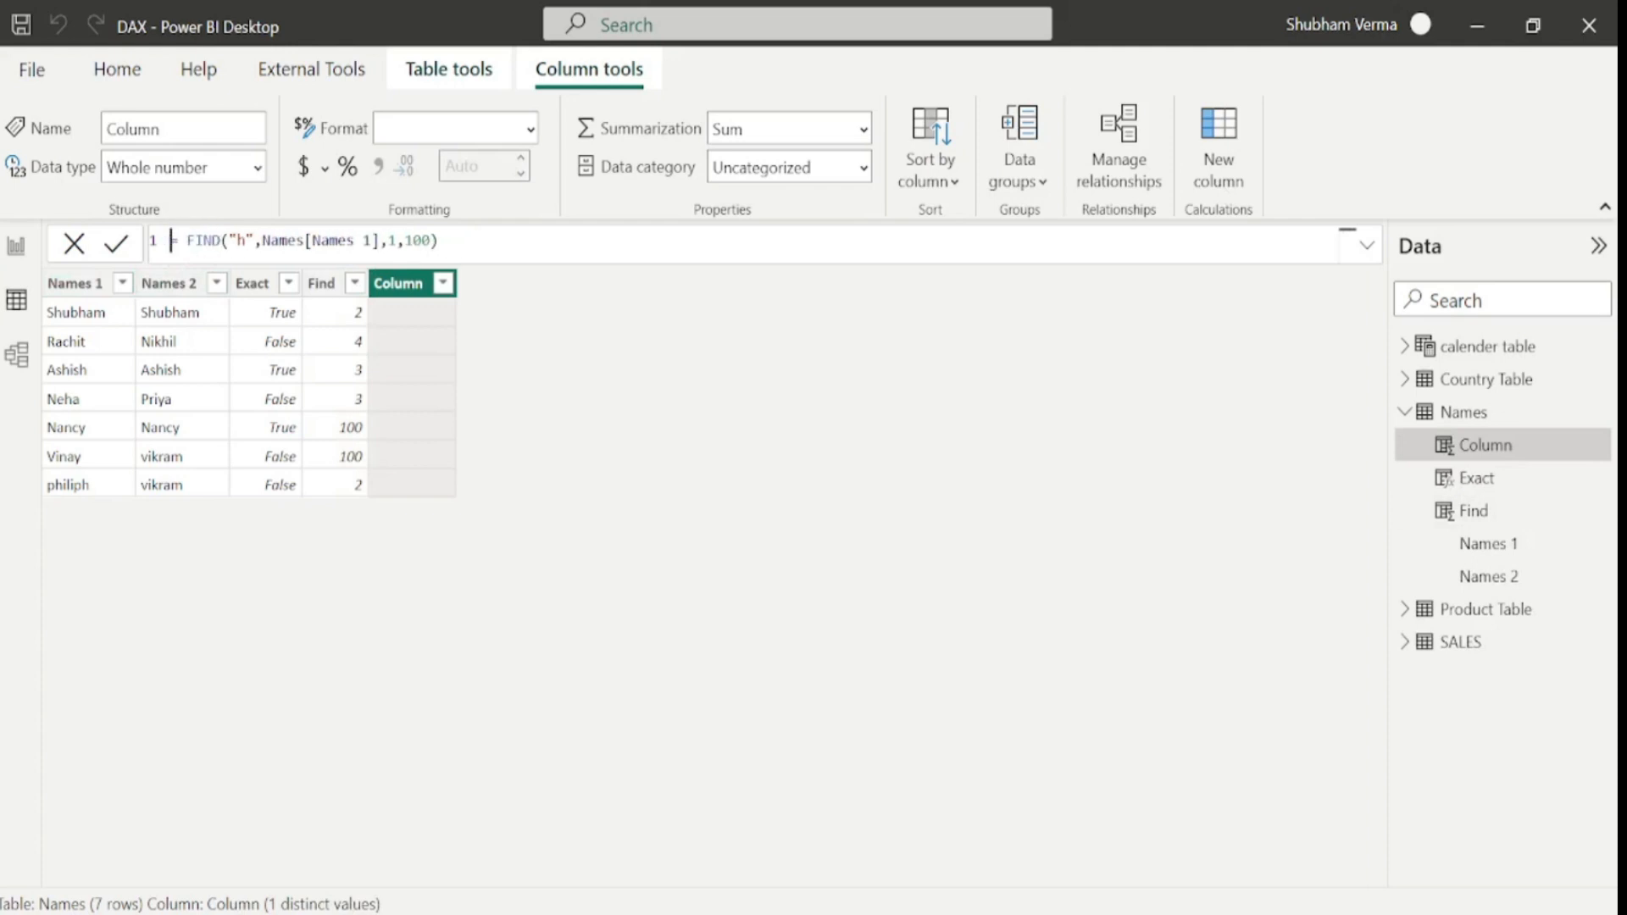
text(c)
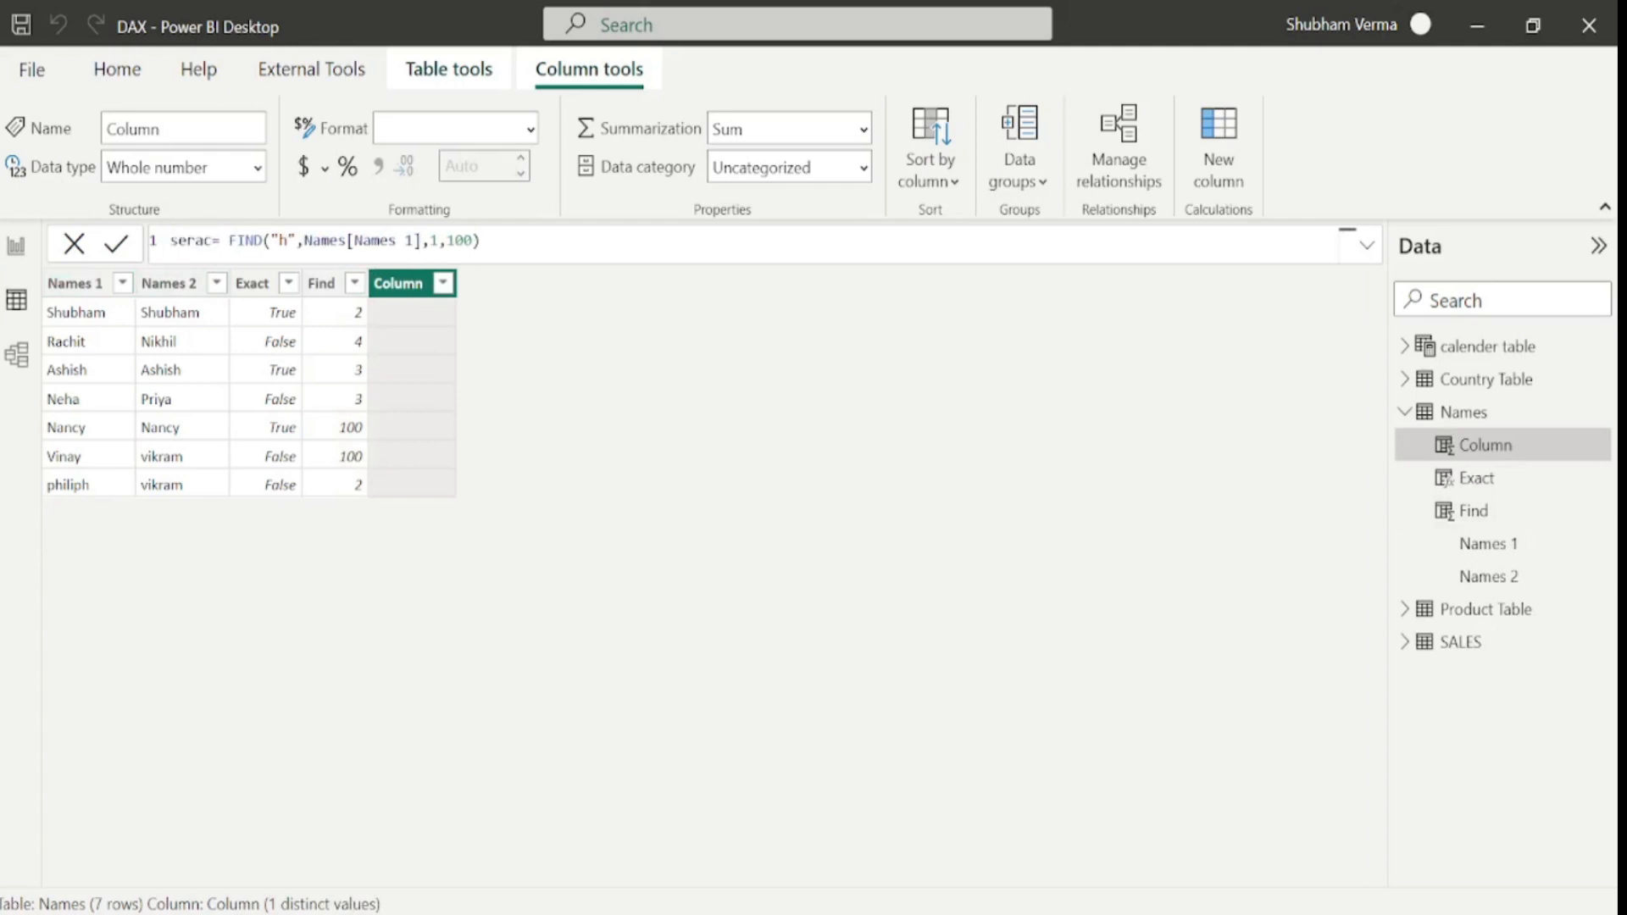
Replace FIND with the SEARCH function in the serac formula, keeping its arguments, and commit it.
double_click(253, 241)
text(sear)
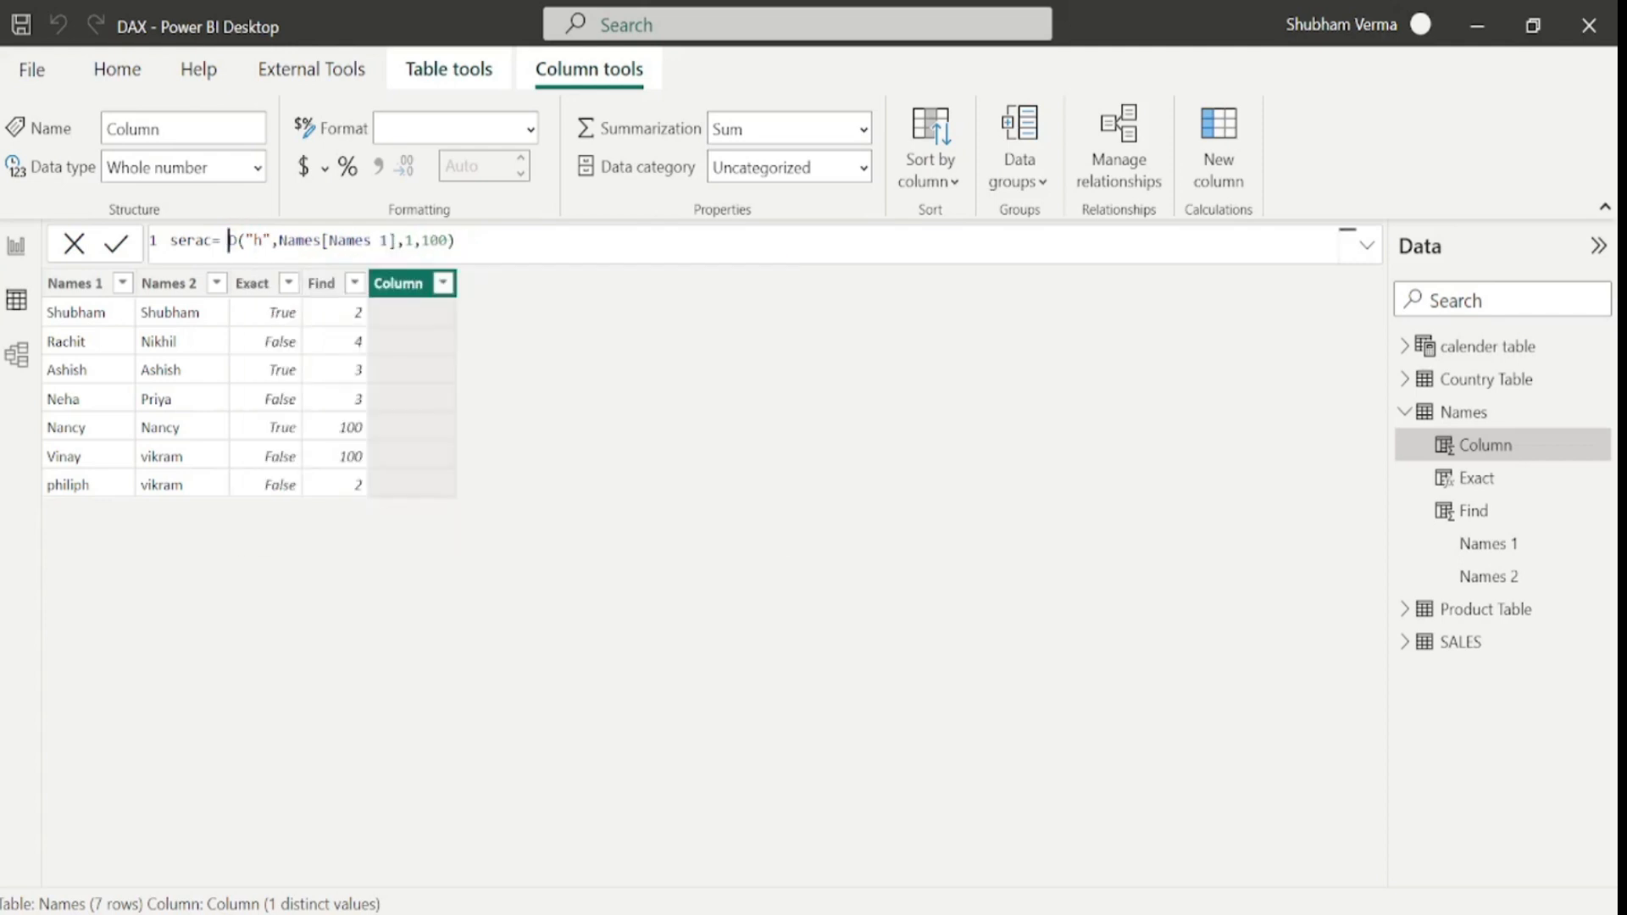
text(ch)
key(Delete)
click(500, 242)
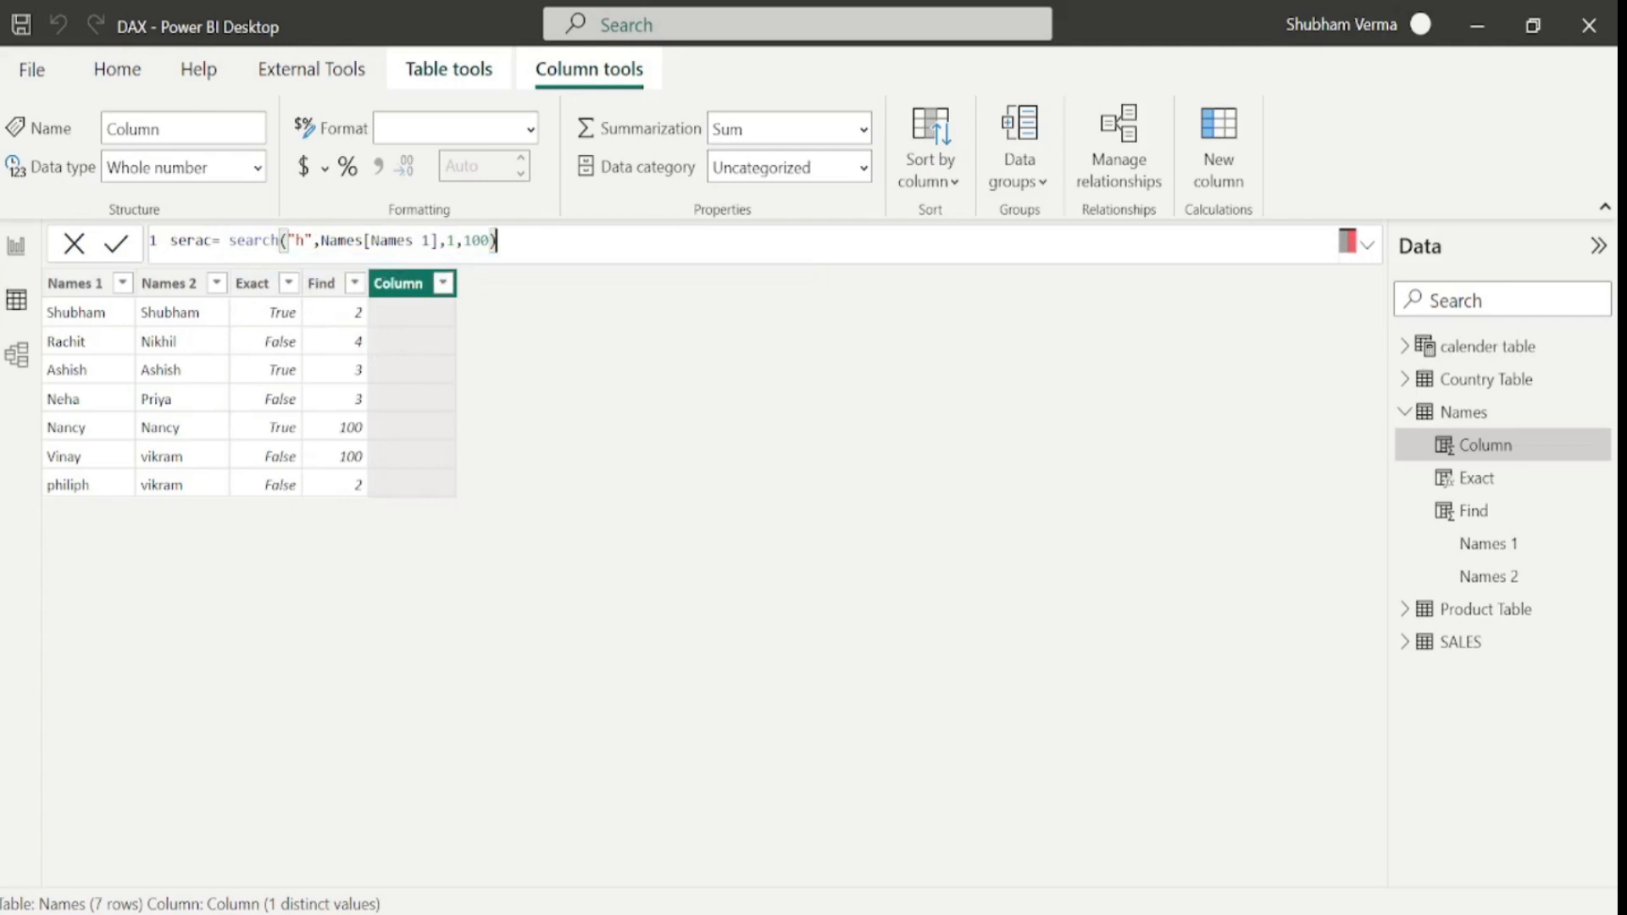
key(Return)
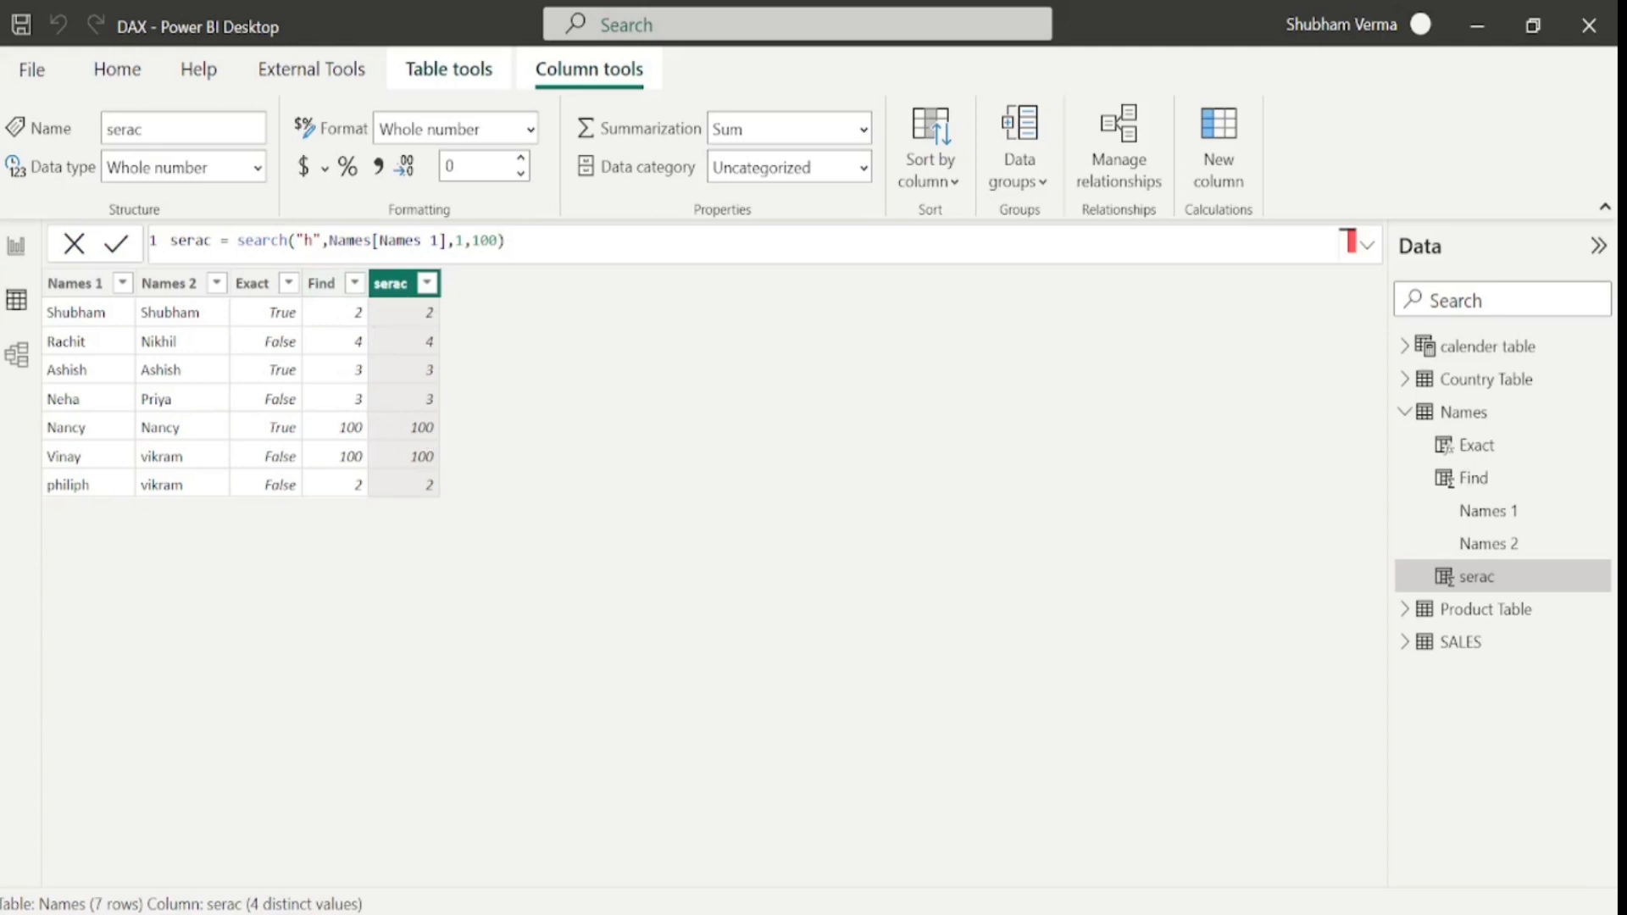
Change the text searched for in the serac formula to uppercase "H" and commit it.
click(312, 242)
key(BackSpace)
text(H)
key(Return)
Change the Find column's formula to look for uppercase "H" and commit it.
click(323, 290)
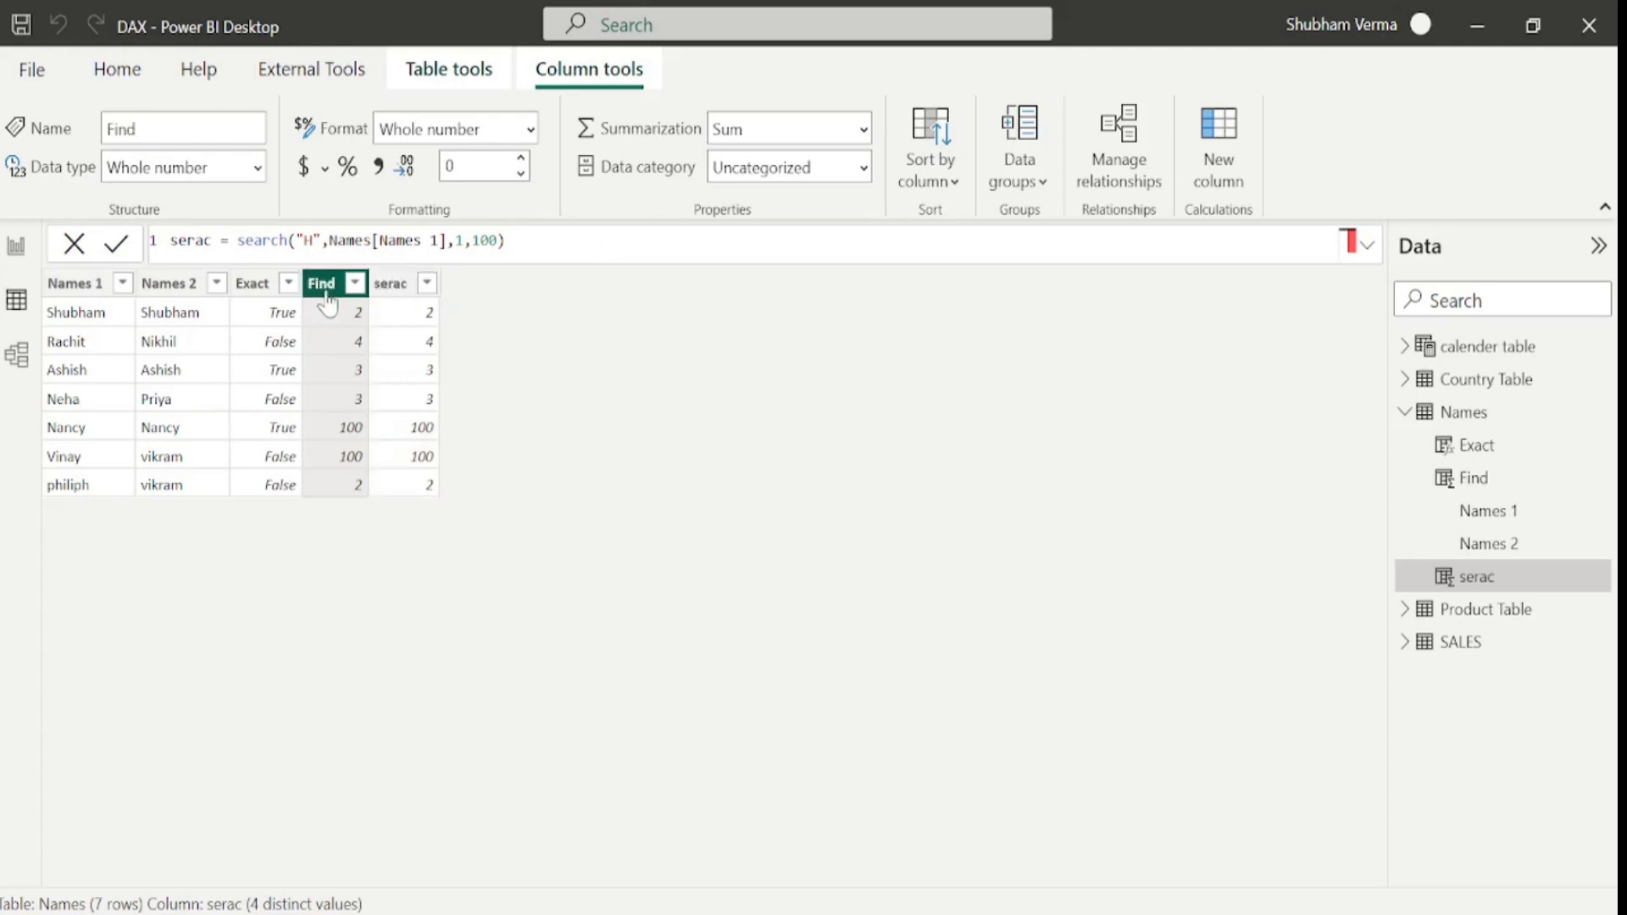
click(286, 242)
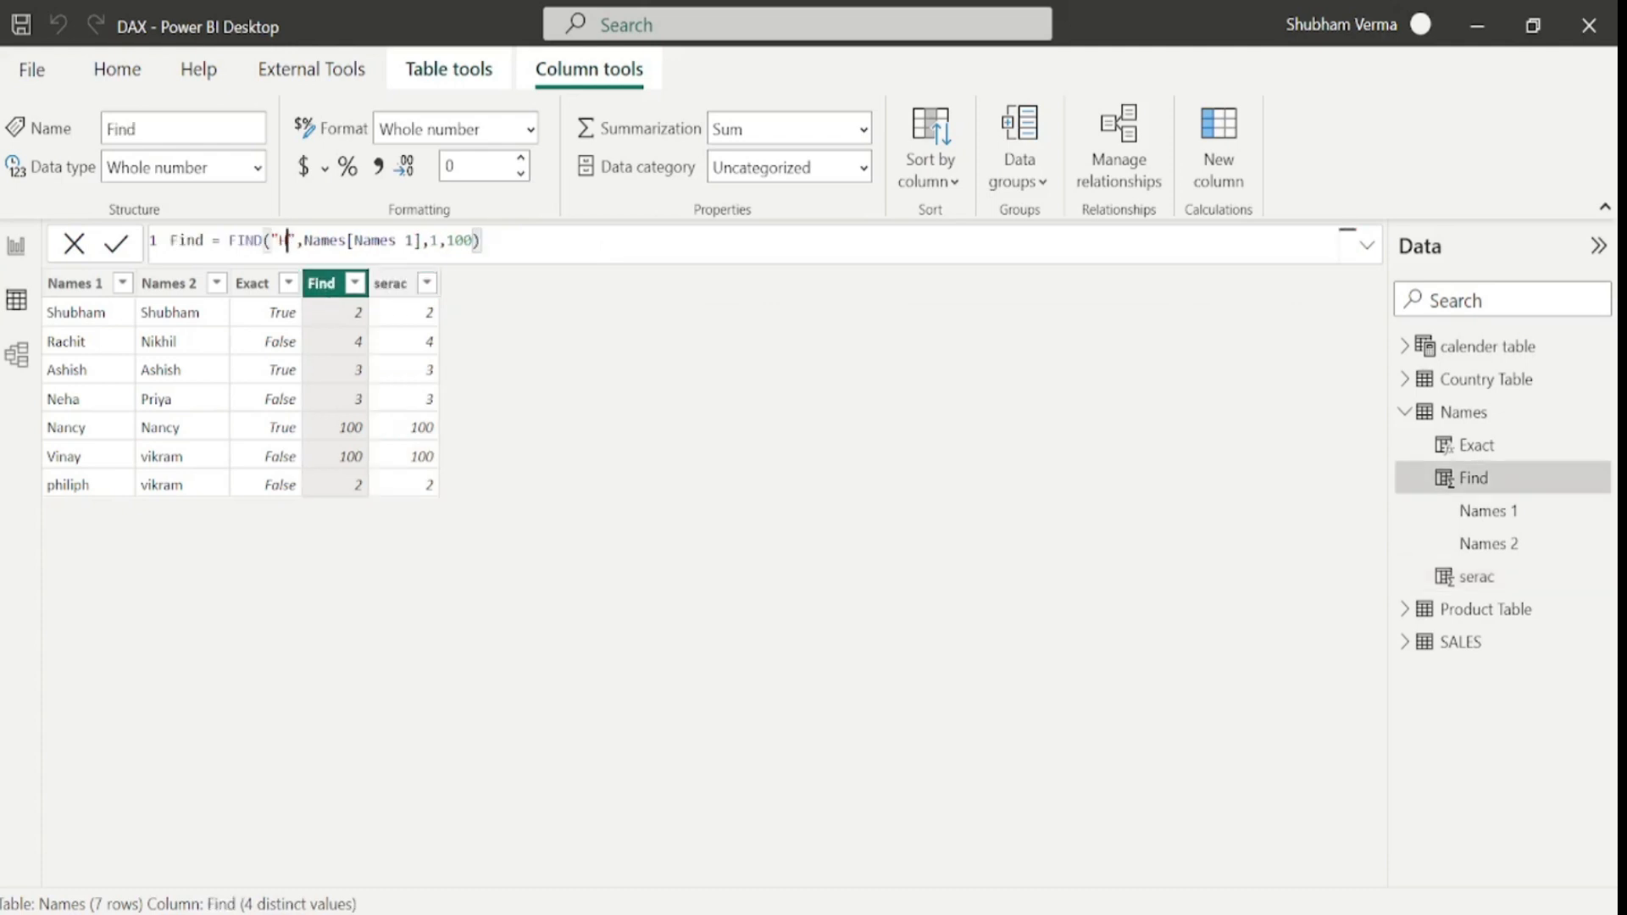
key(Return)
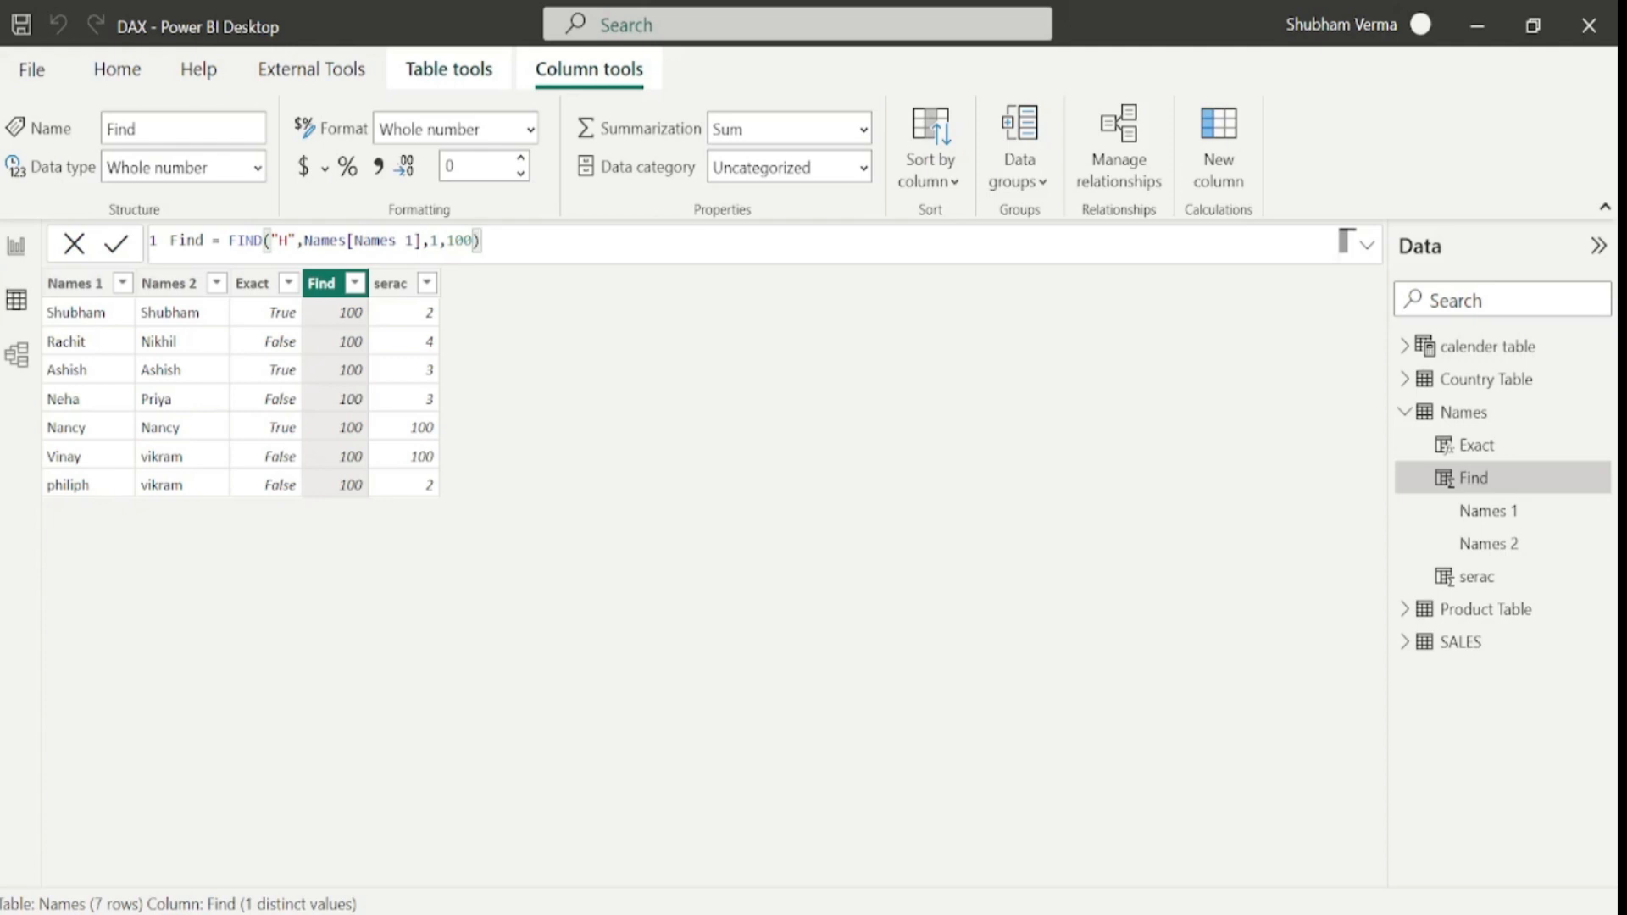
Read the FIXED function's syntax and its decimals and no_commas parameters in the browser documentation, and return to Power BI Desktop.
click(17, 246)
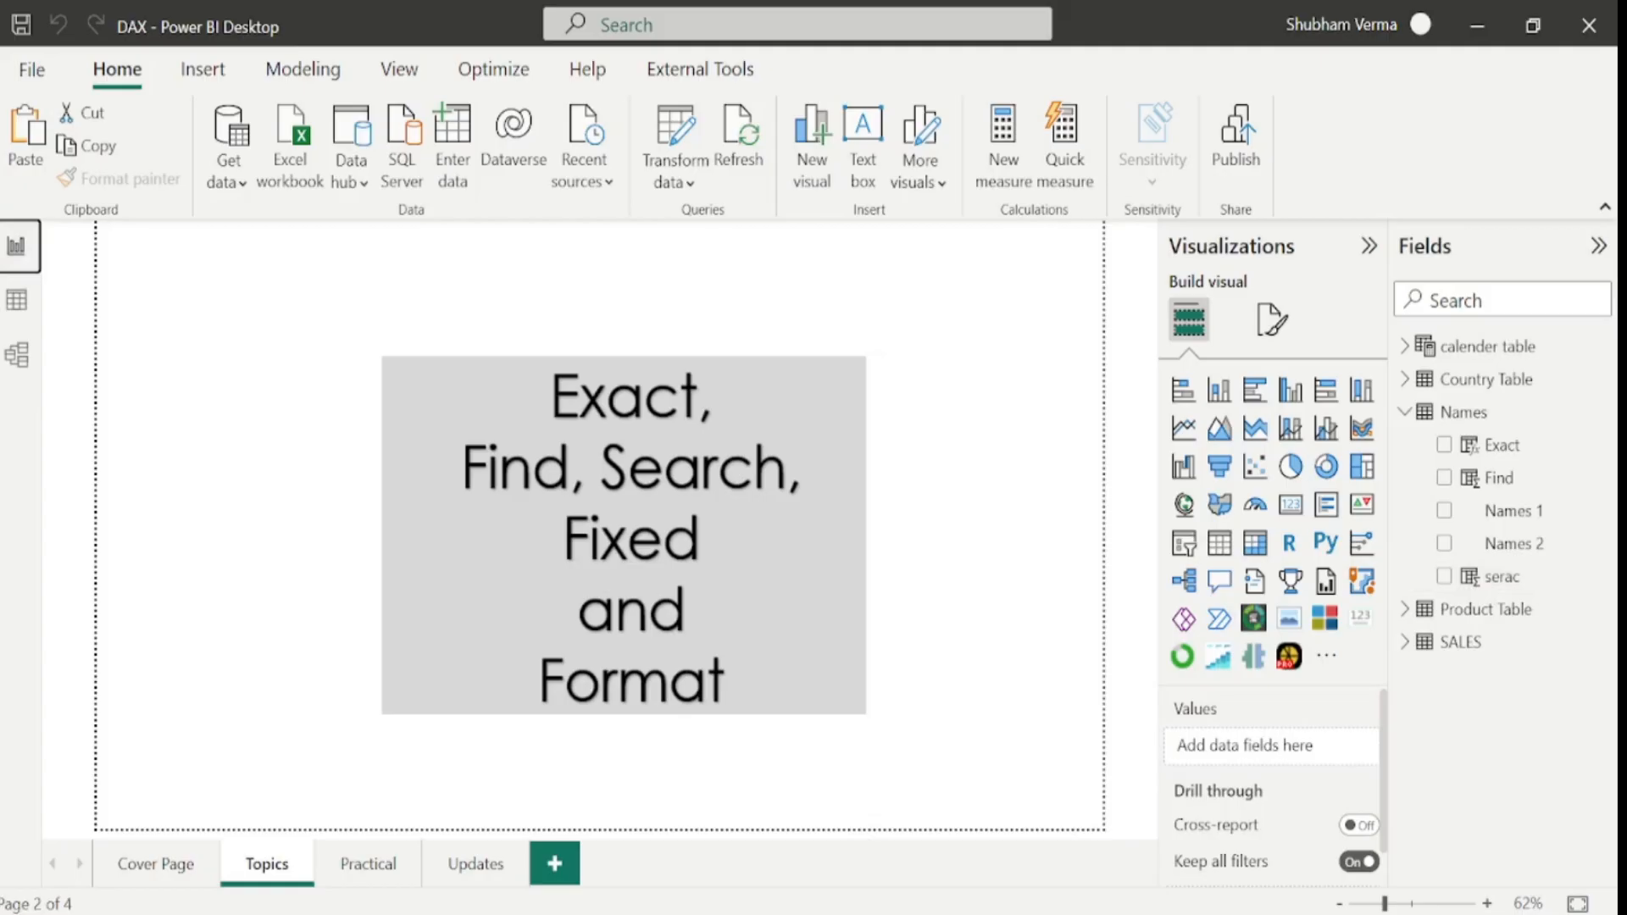
key(alt+Tab)
click(1035, 17)
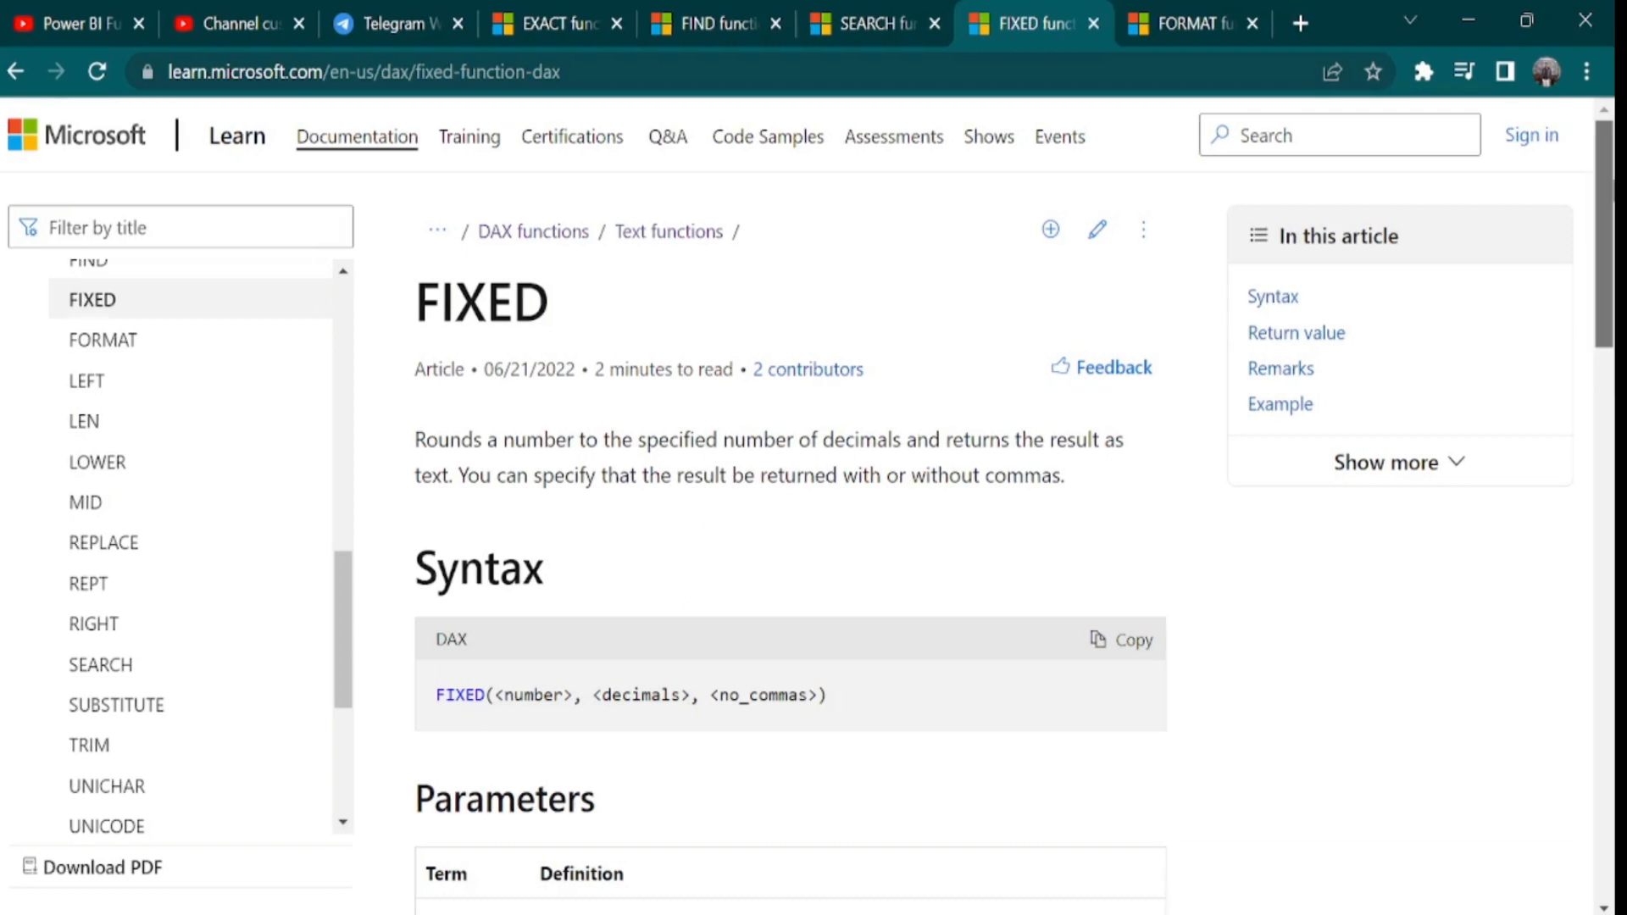
scroll(628, 534, down, 7)
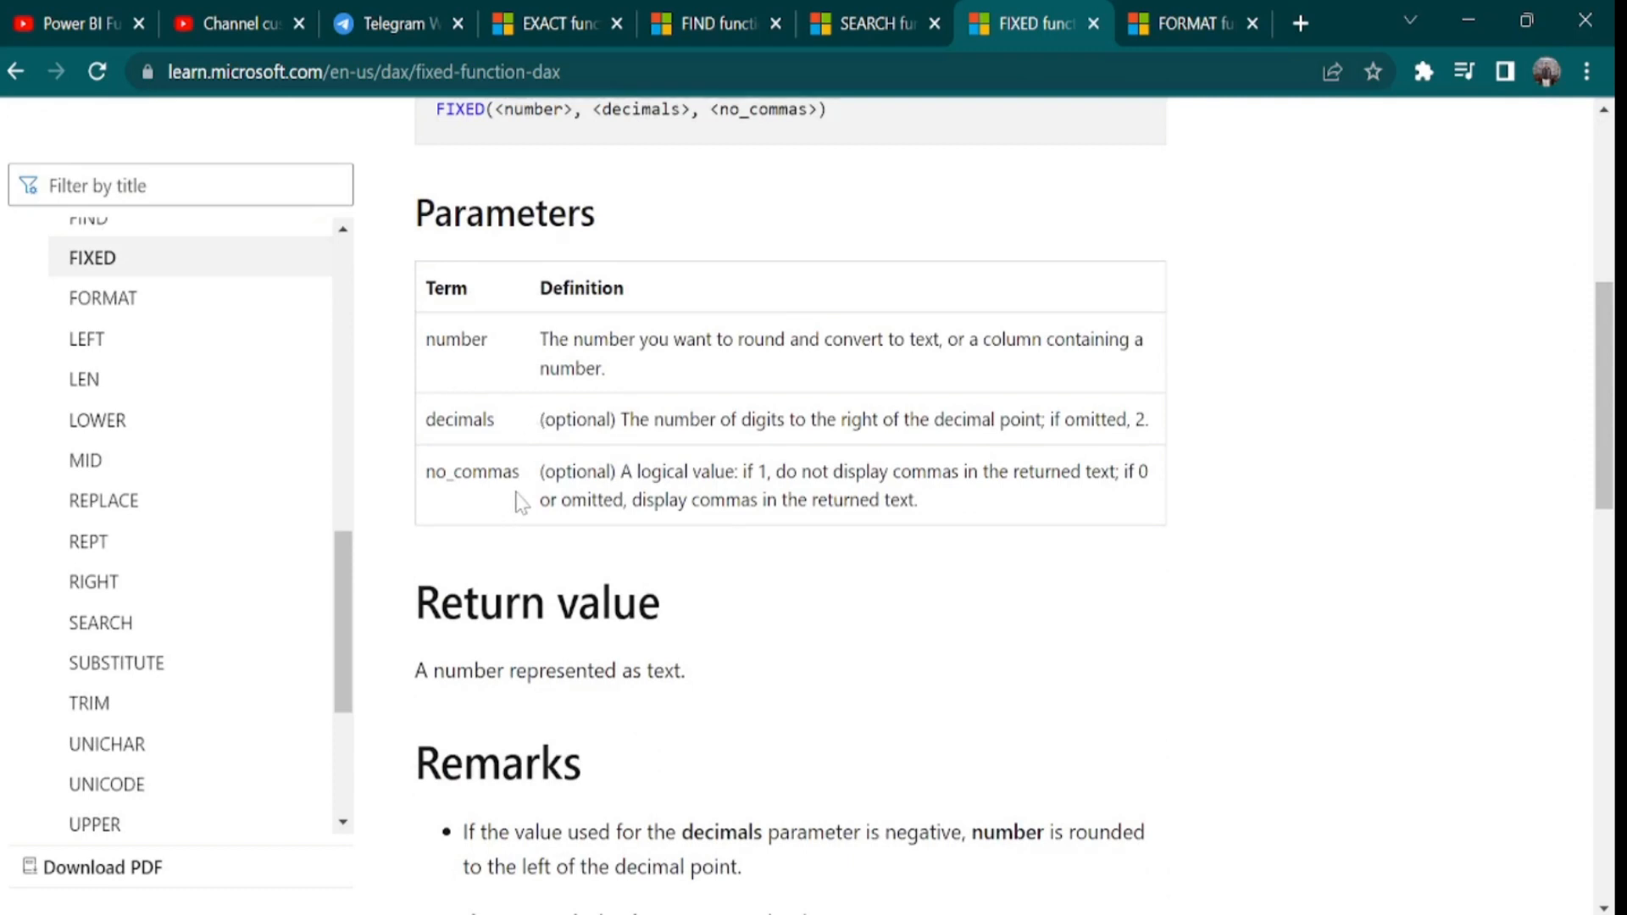
drag(424, 420, 930, 513)
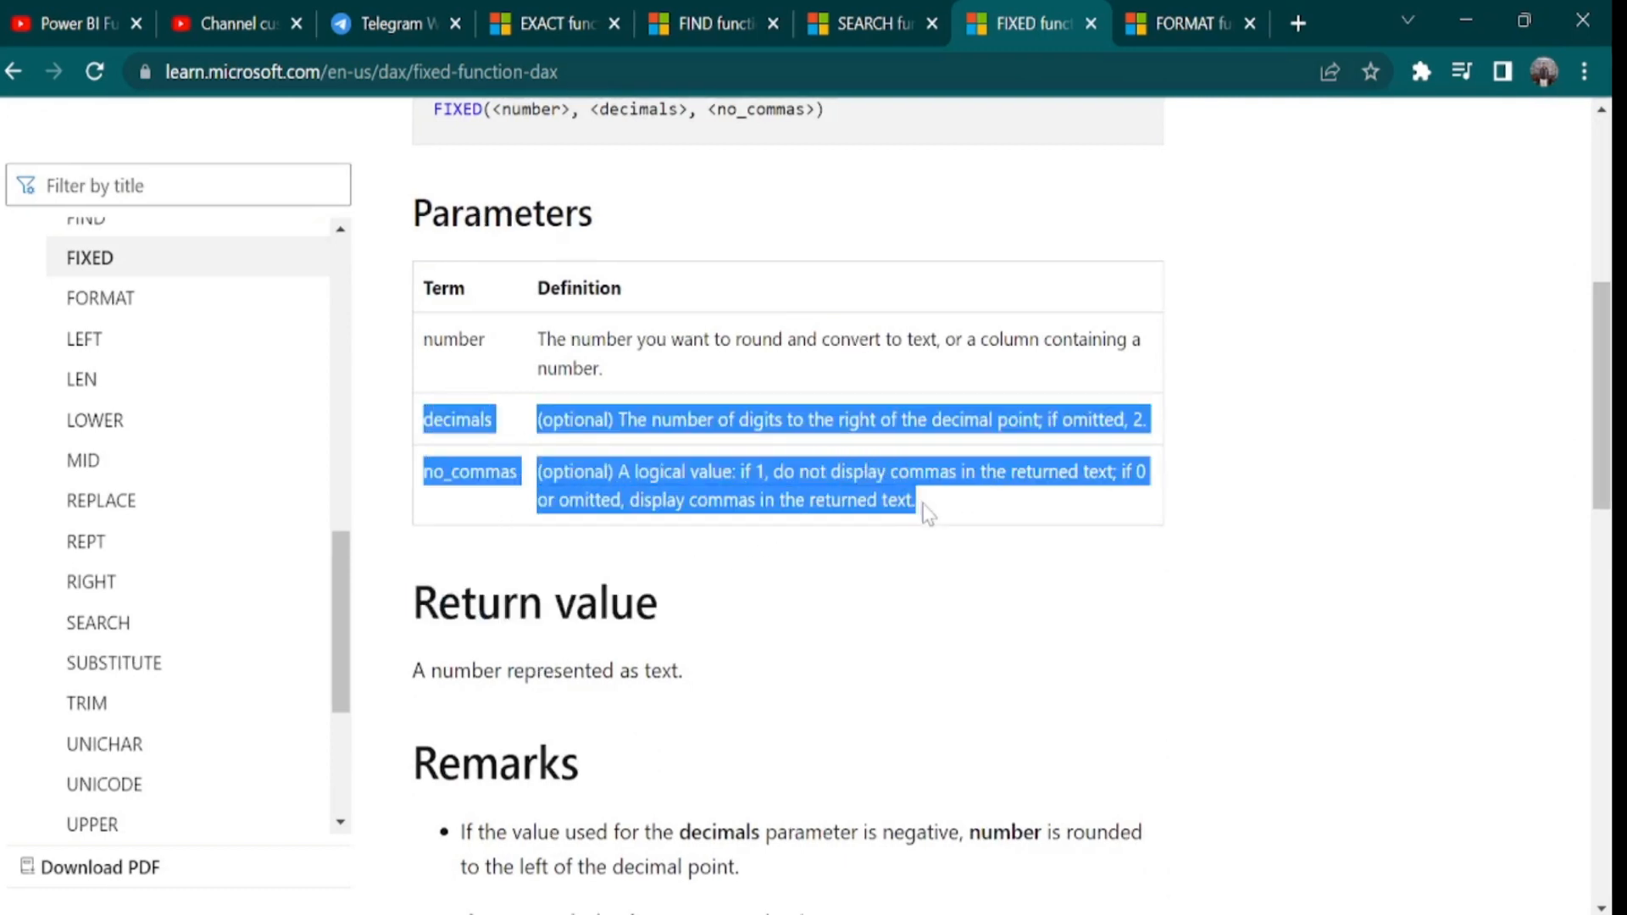
key(alt+Tab)
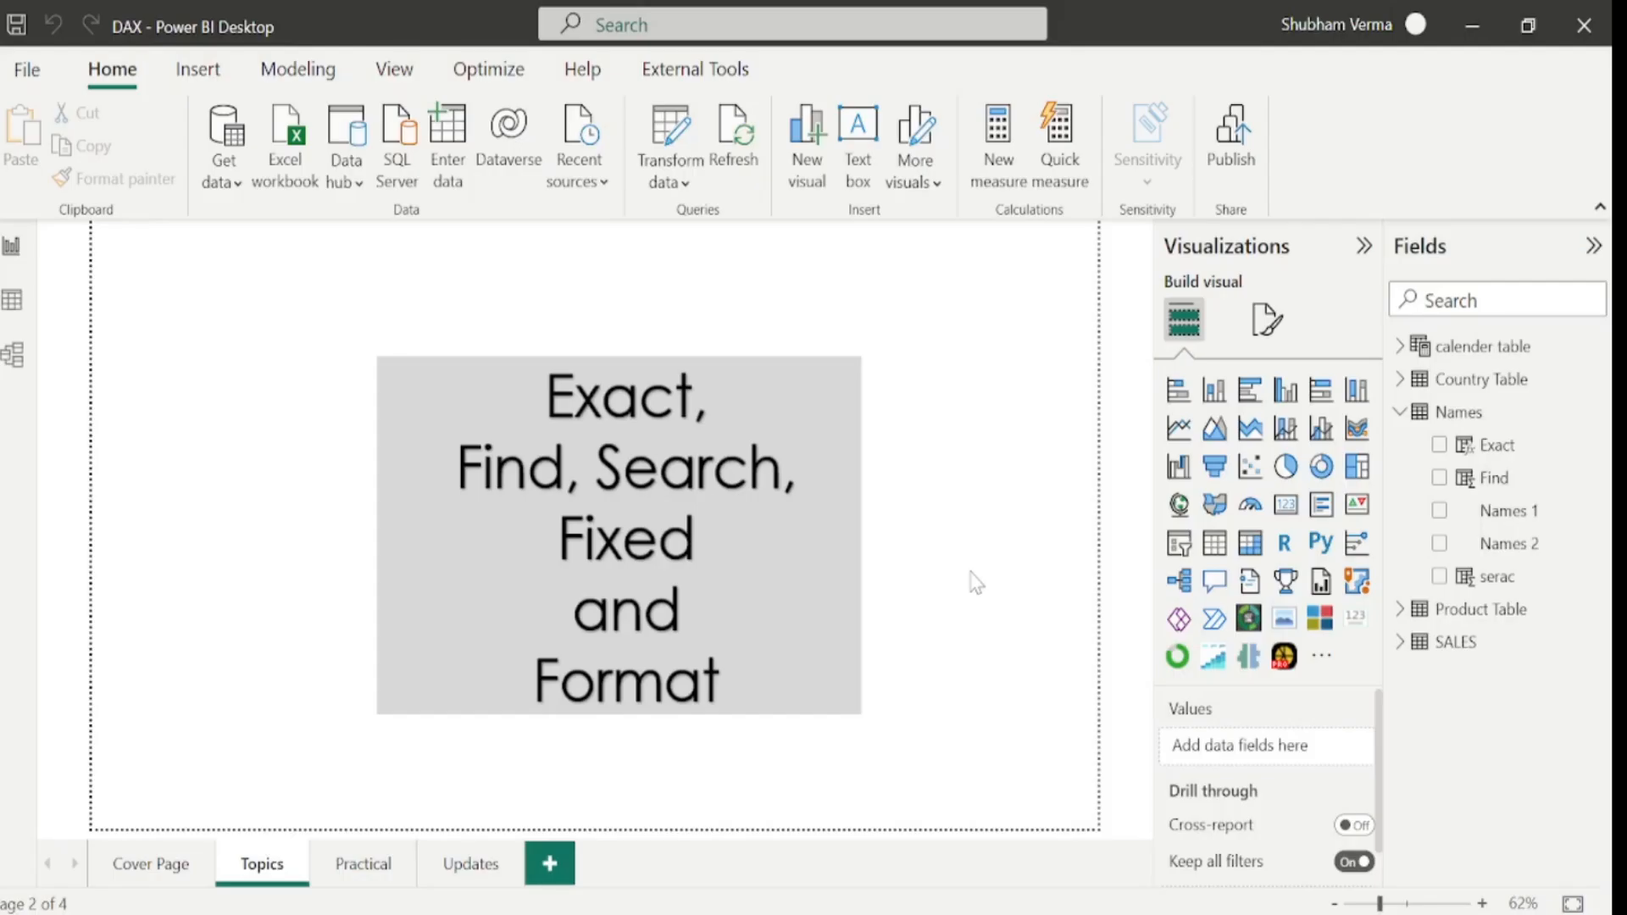
Add a calculated column named fixed to the SALES table with the formula FIXED(SALES[Sales]).
click(12, 300)
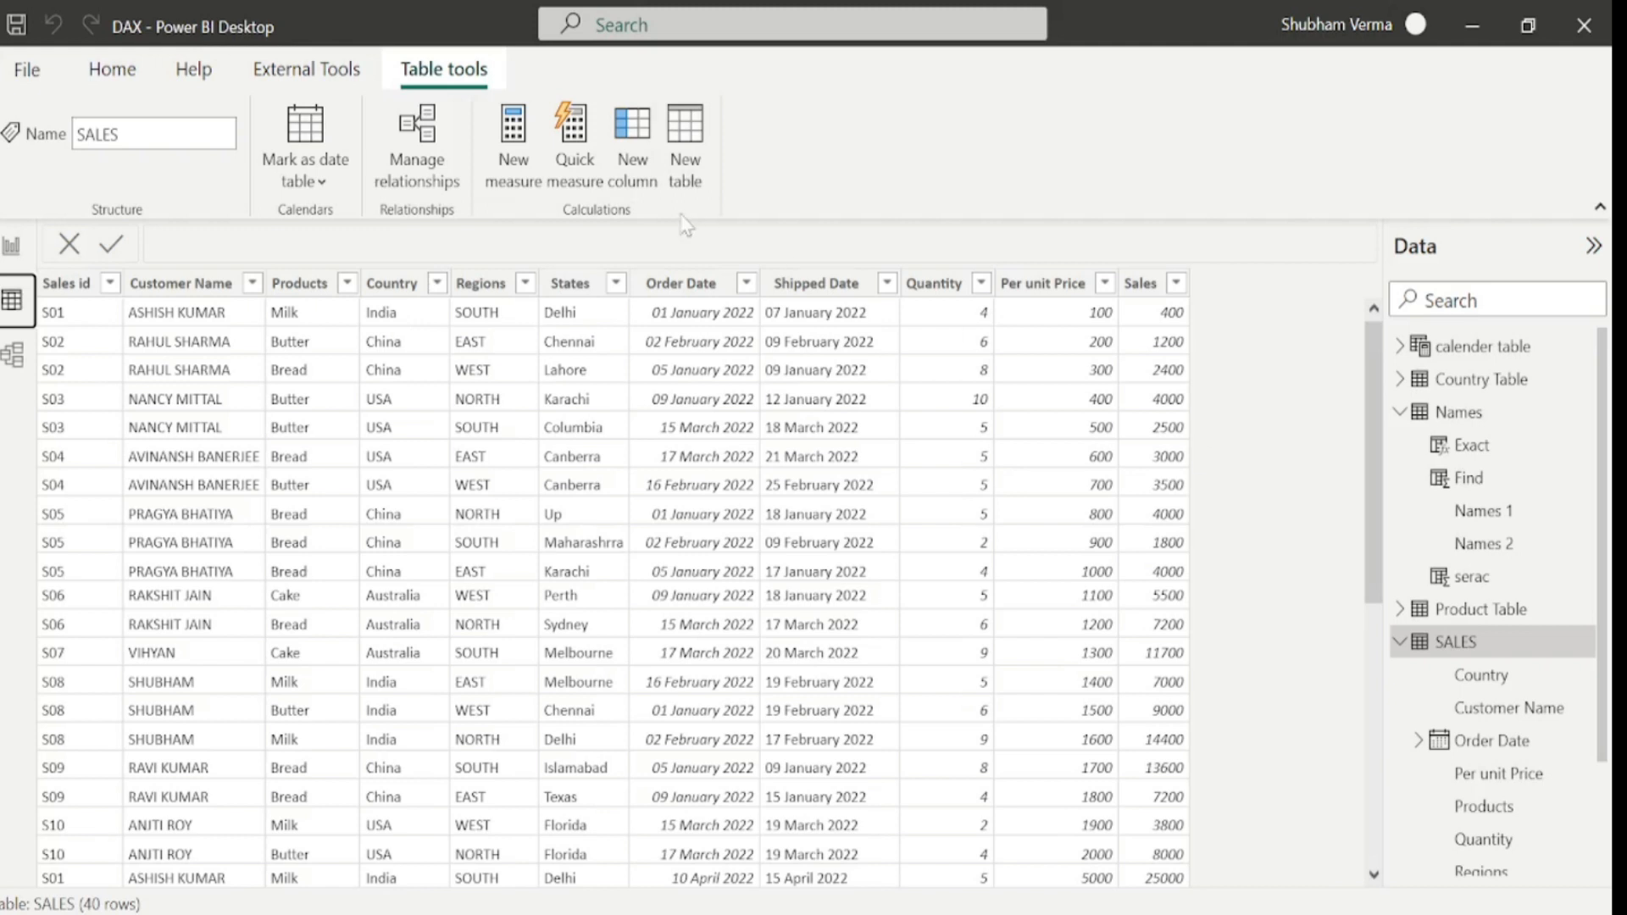
click(631, 169)
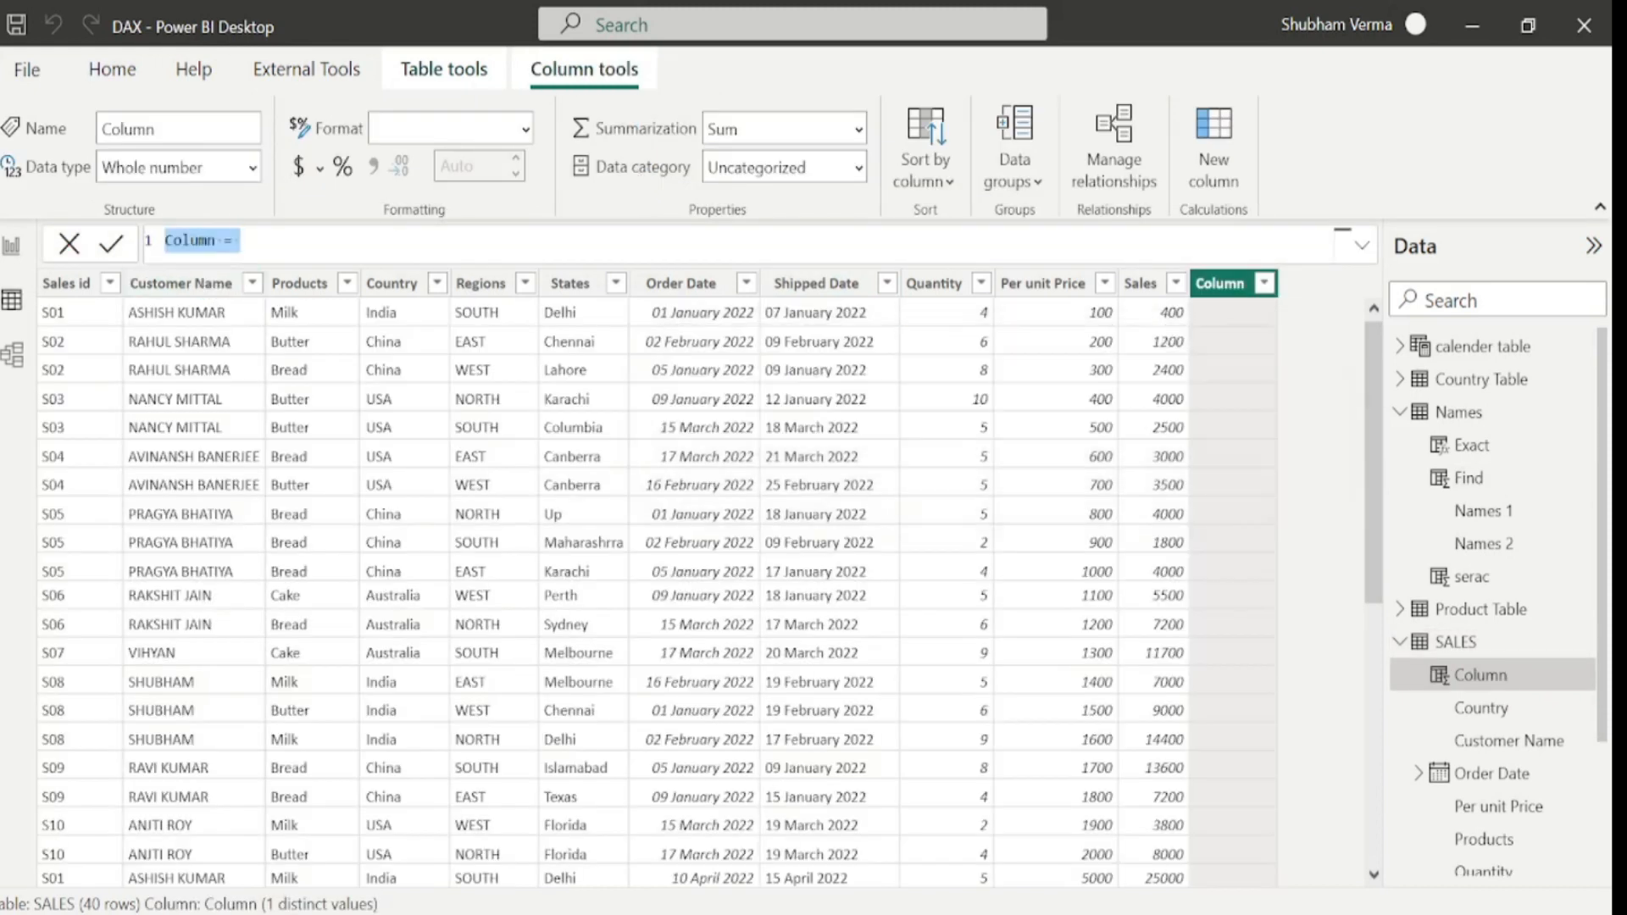
text(fixed)
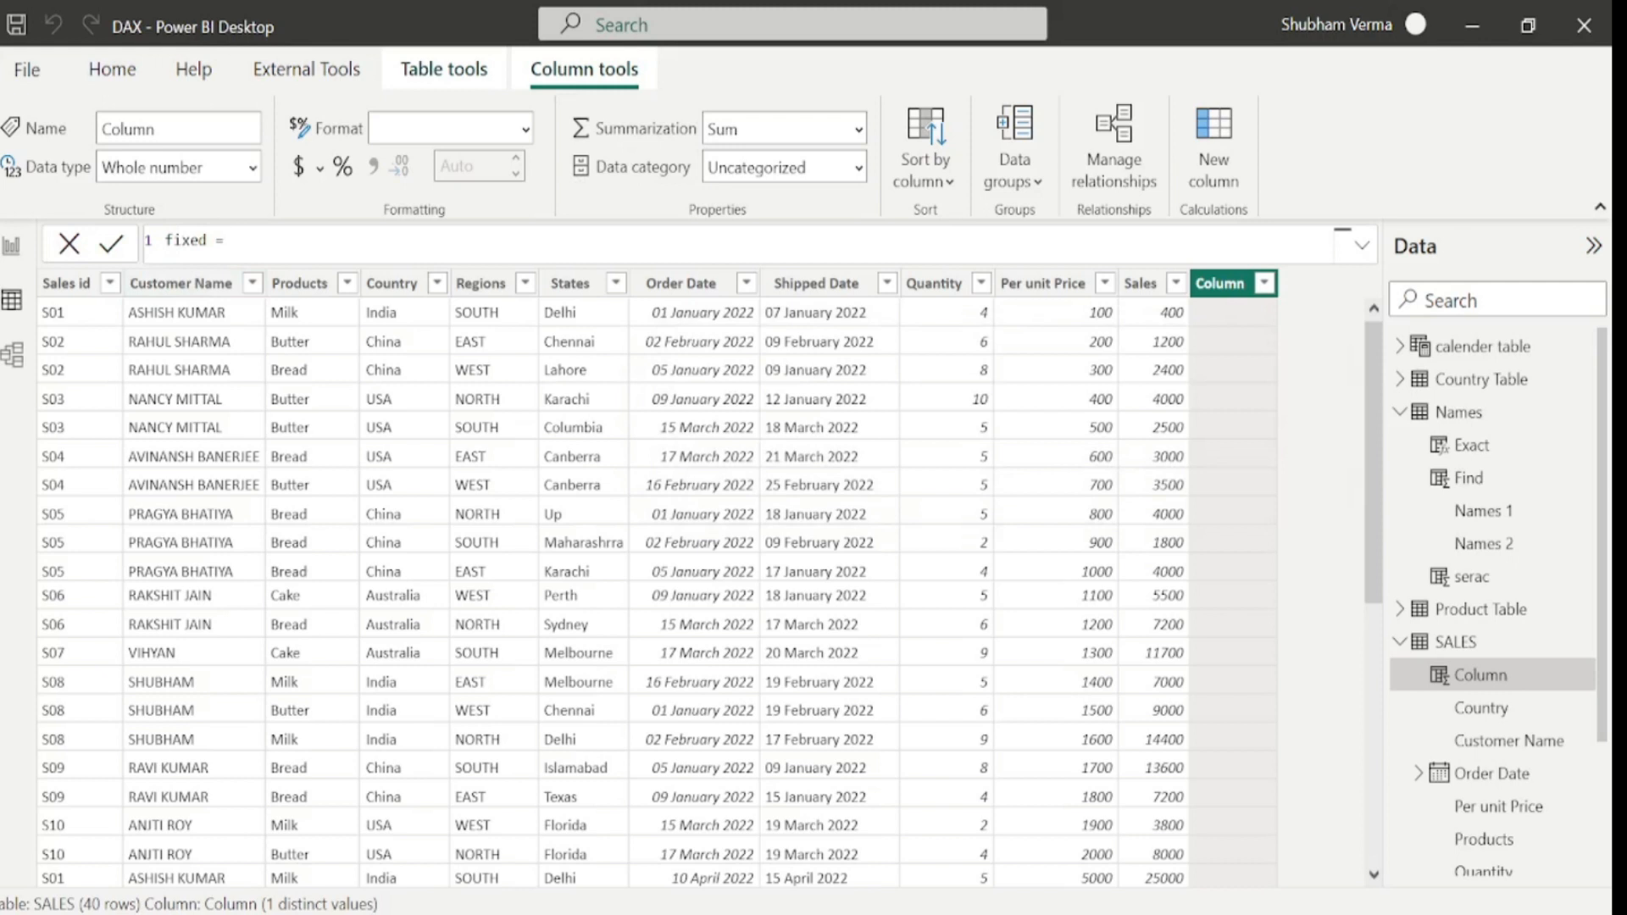
text(fixed)
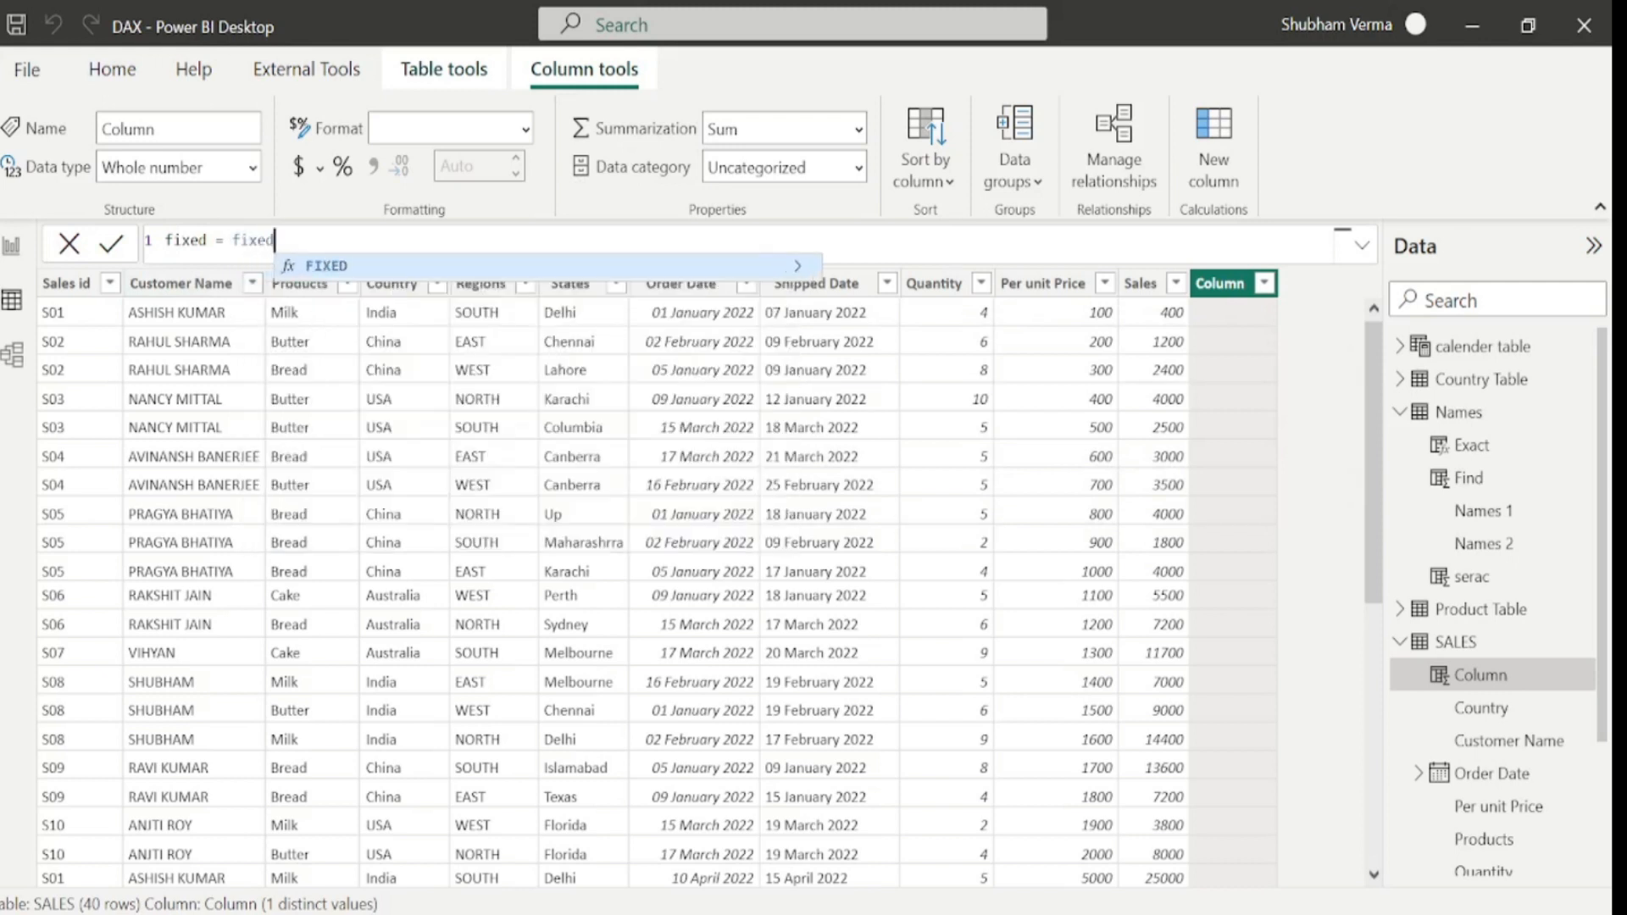
key(Tab)
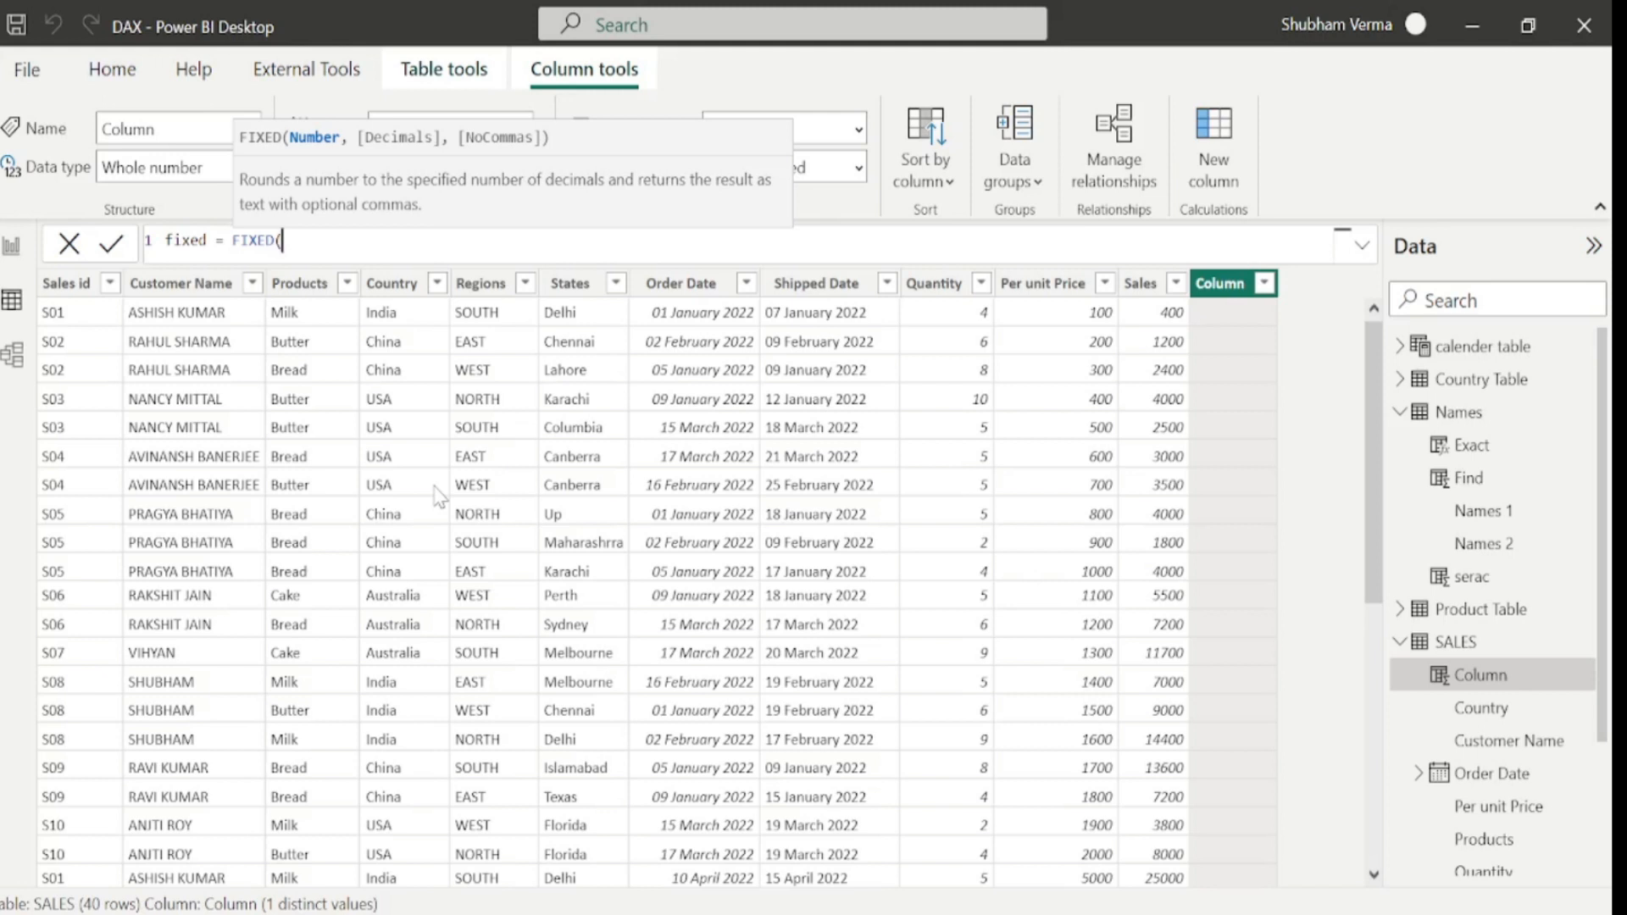
text(sales)
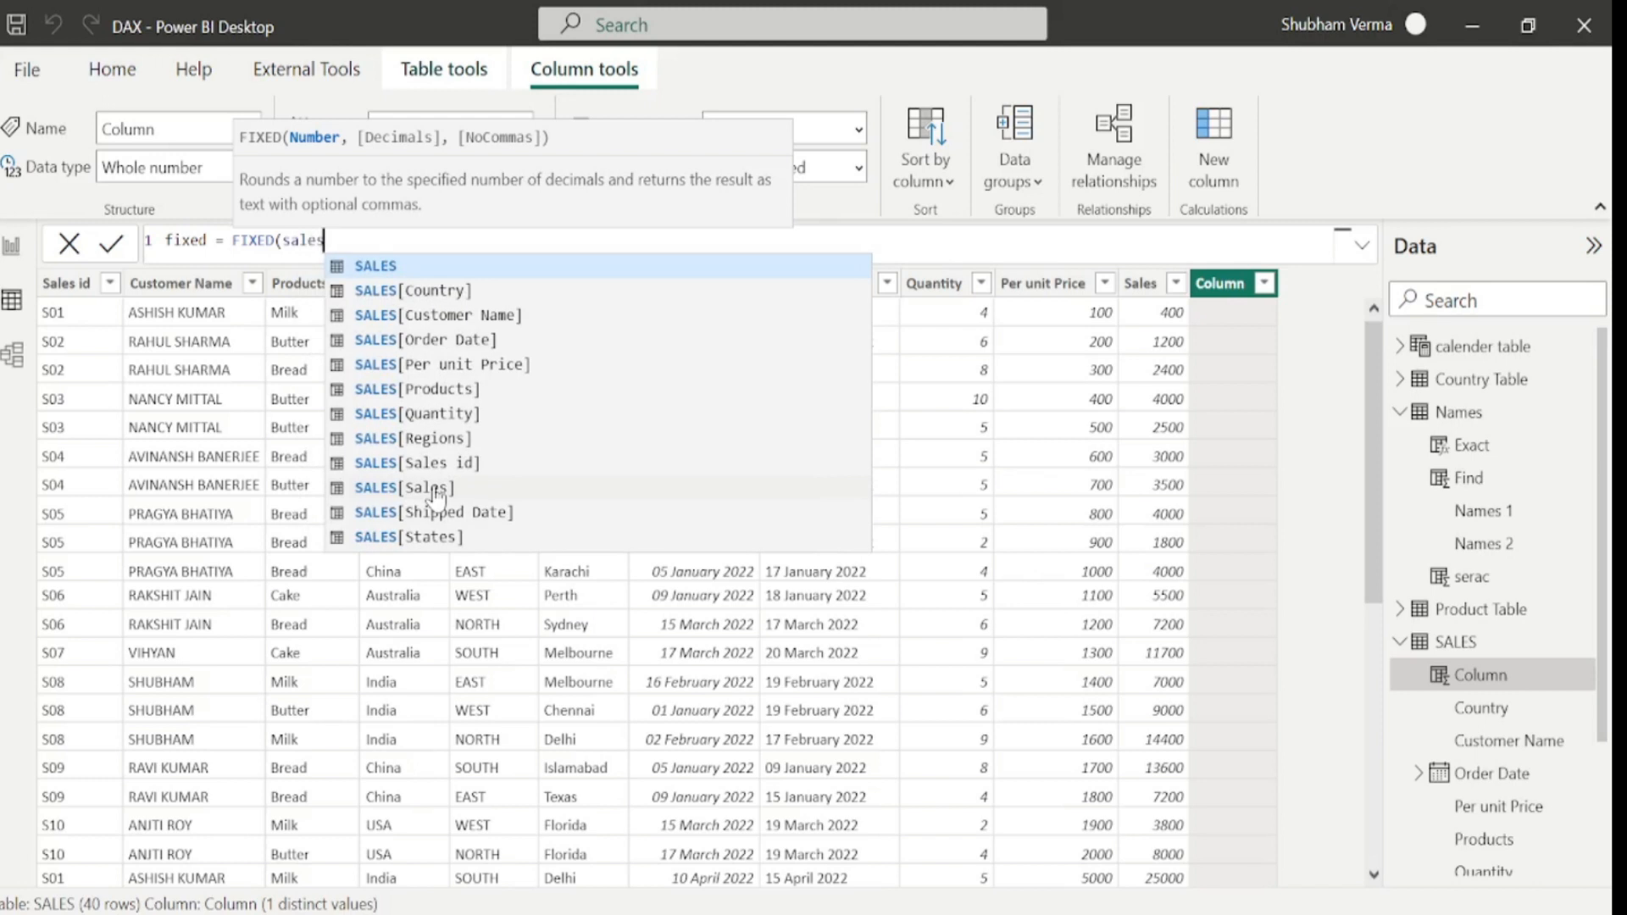
click(436, 489)
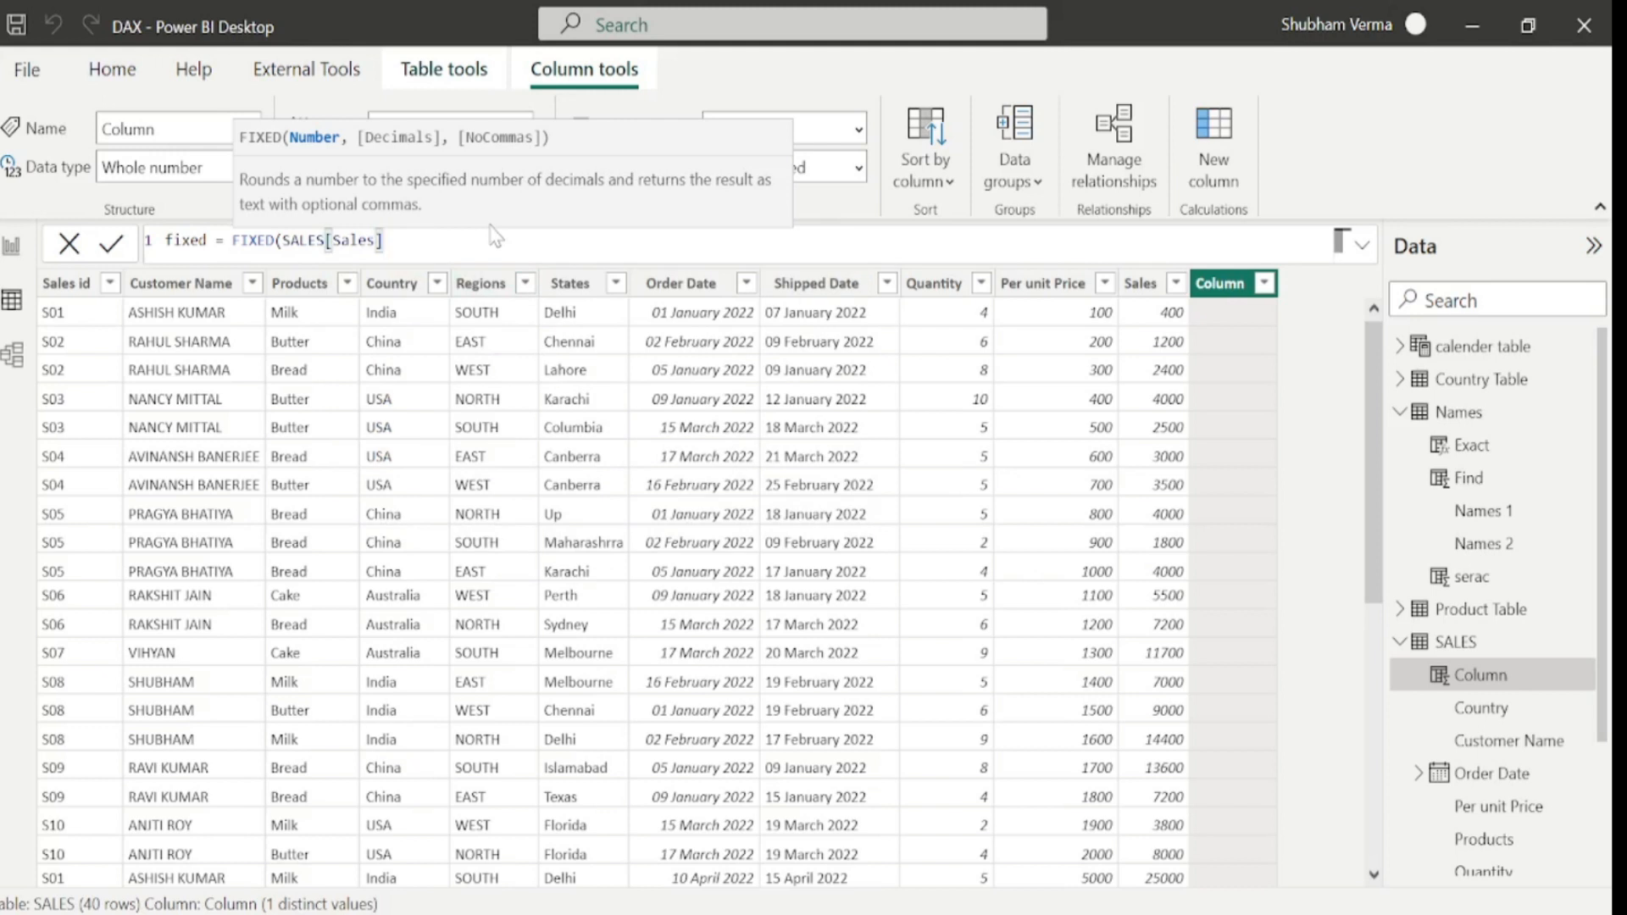
text())
key(Return)
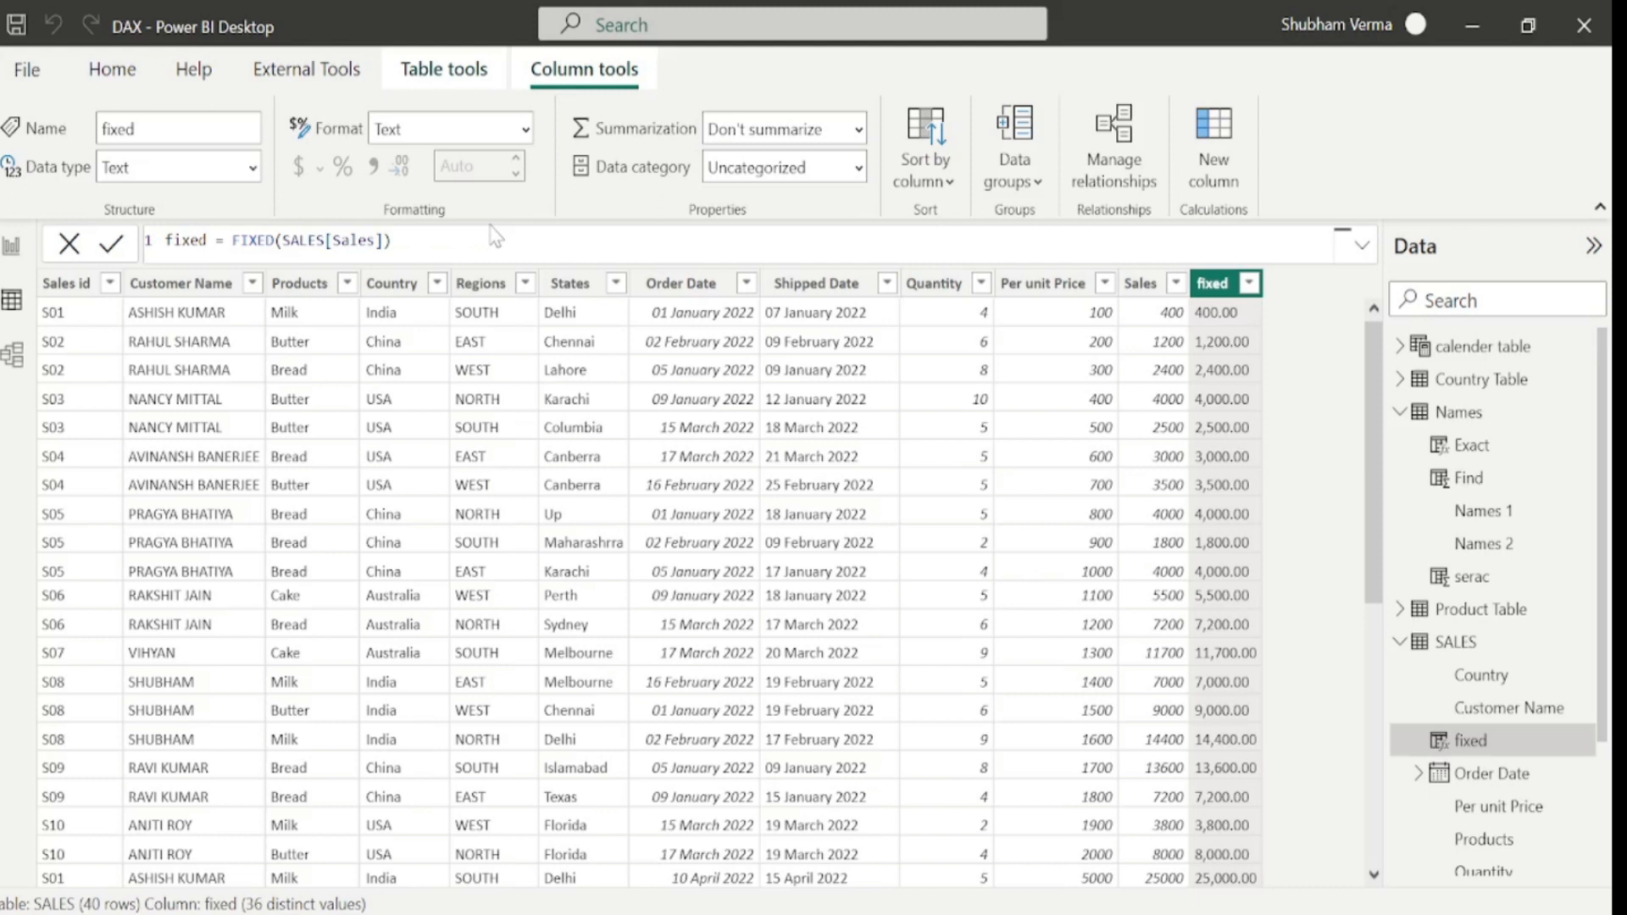
Add a decimals argument of 3 to the fixed column's FIXED formula and commit it.
click(1341, 240)
key(BackSpace)
text(,)
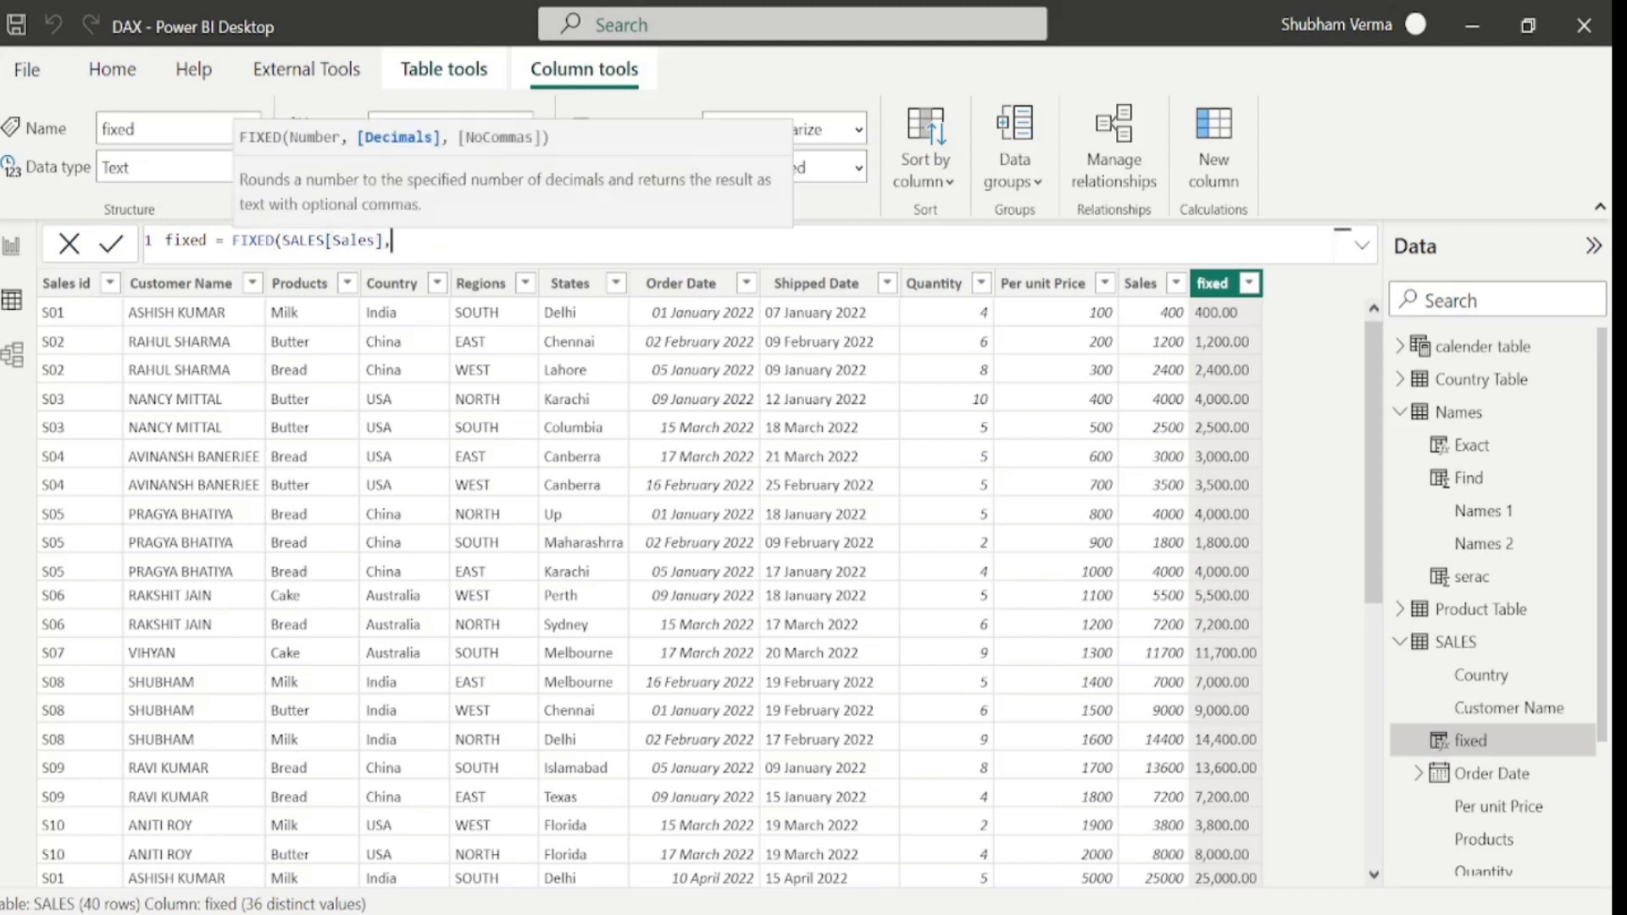
text(3))
key(Return)
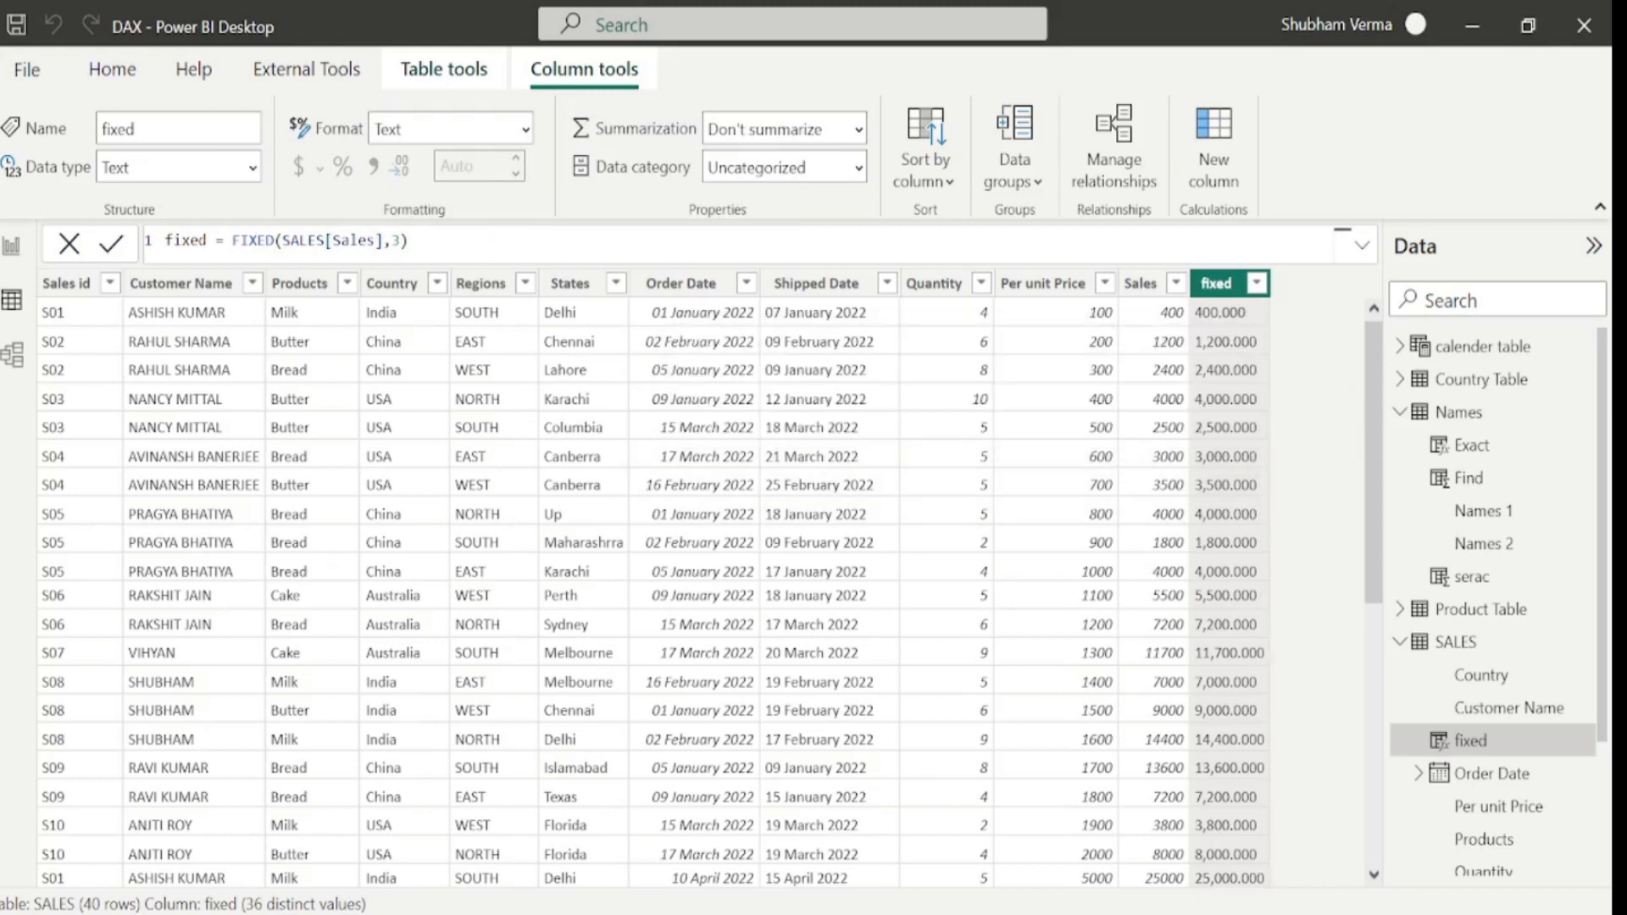
Set the decimals argument of the fixed column's formula to 1 and commit it.
click(400, 241)
key(BackSpace)
text(1)
key(Return)
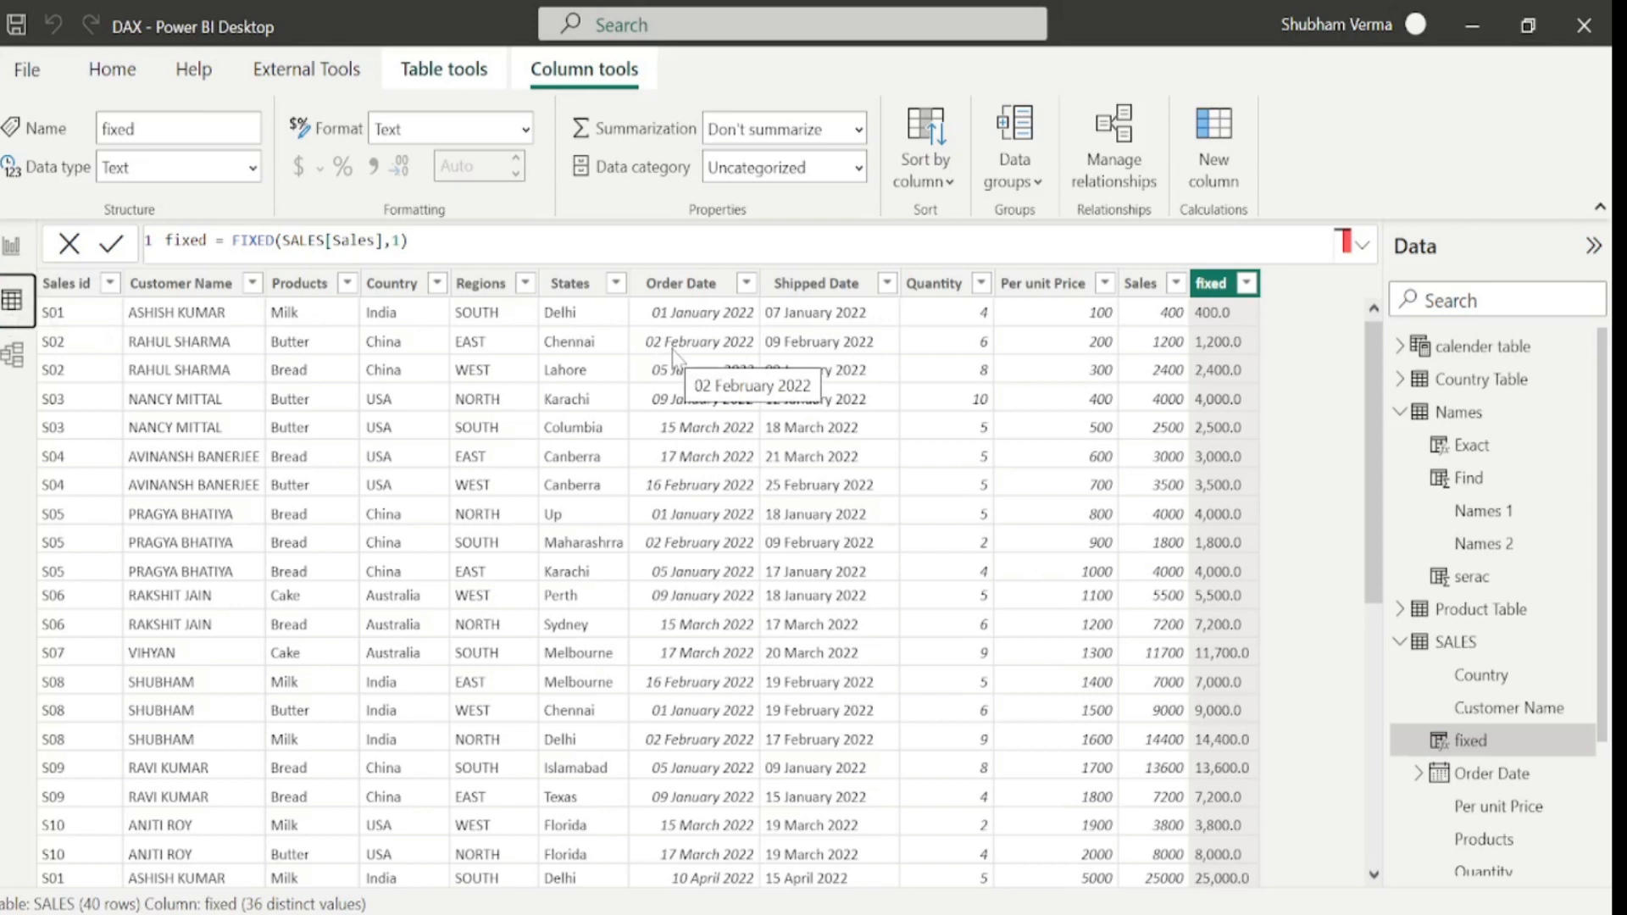
Read the FORMAT function's syntax and its value and format_string parameters in the browser documentation, and return to Power BI Desktop.
click(17, 266)
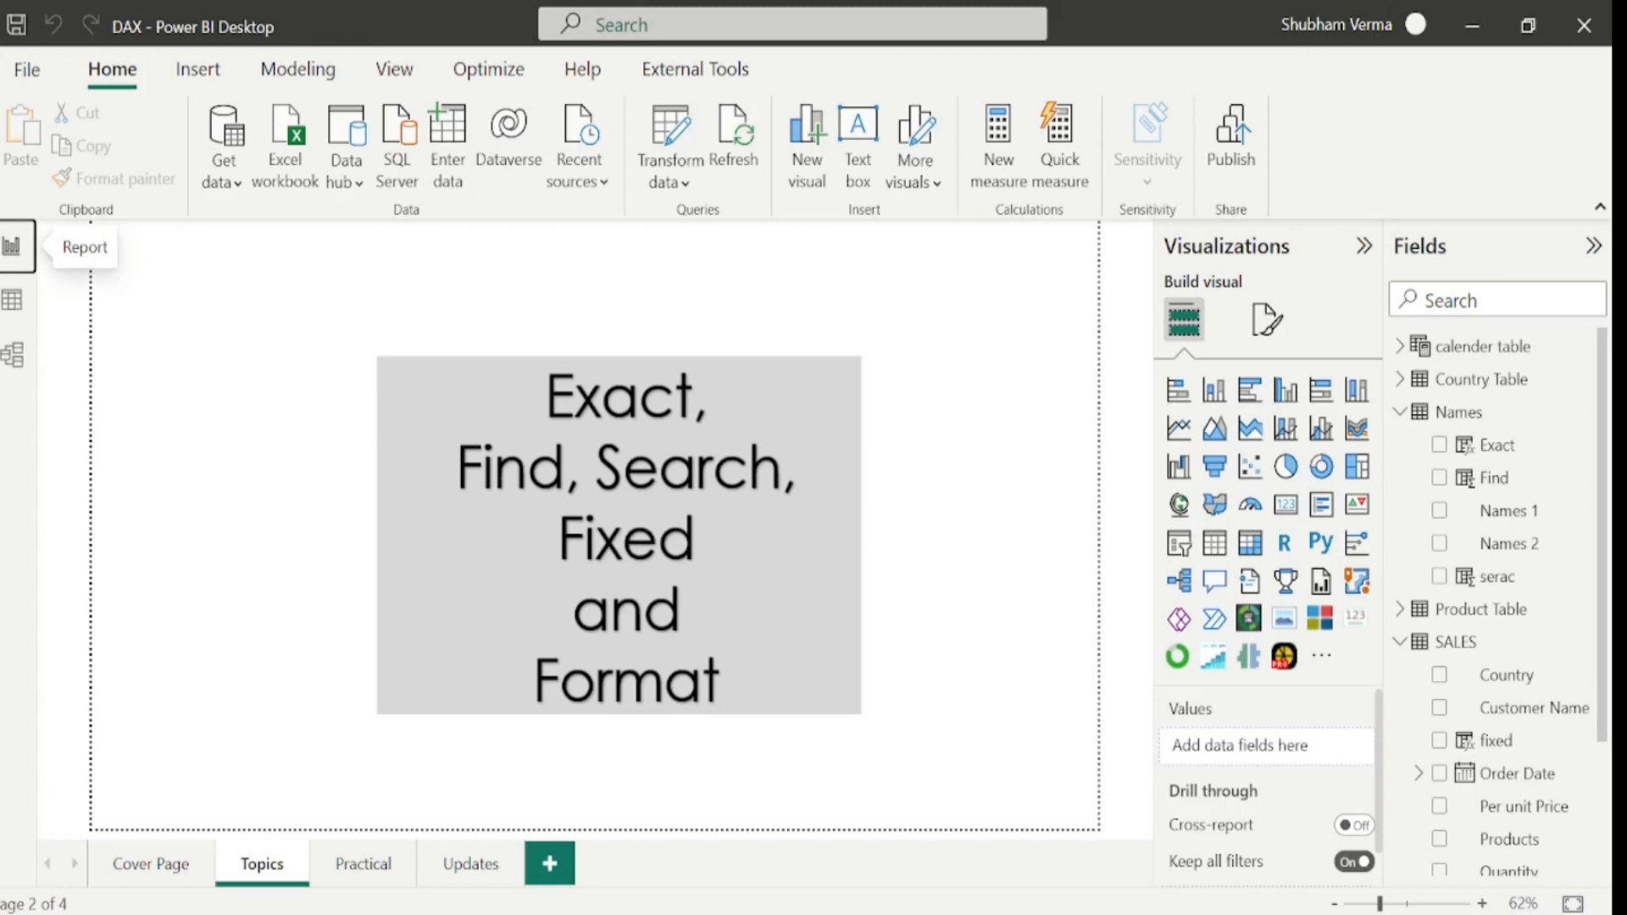
click(1034, 914)
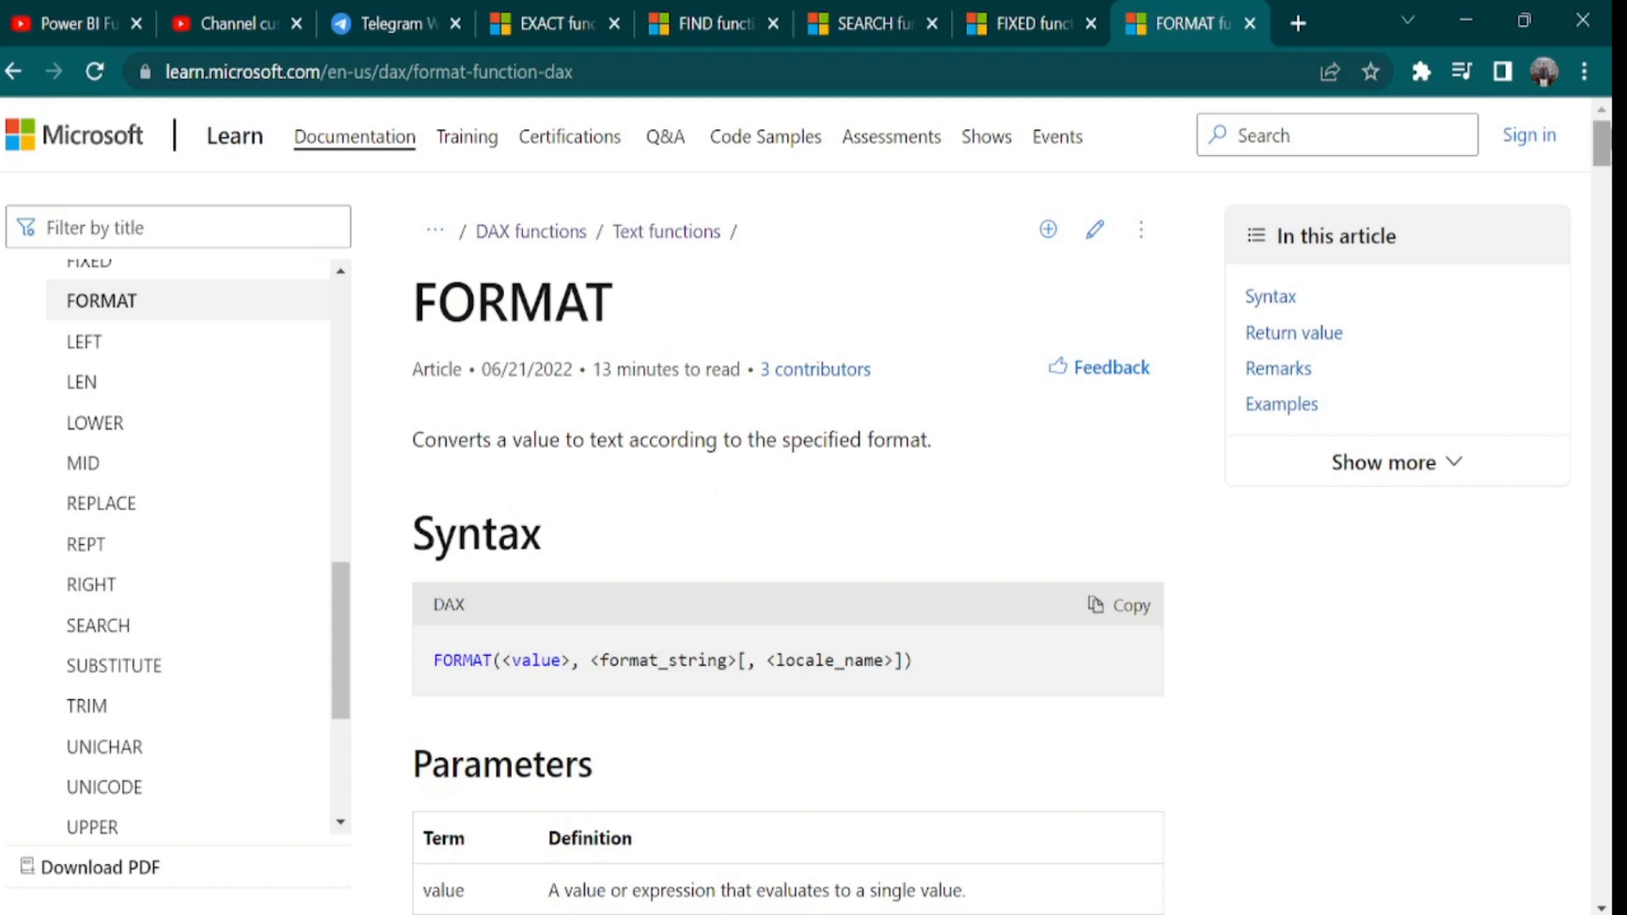
drag(1602, 144, 1602, 180)
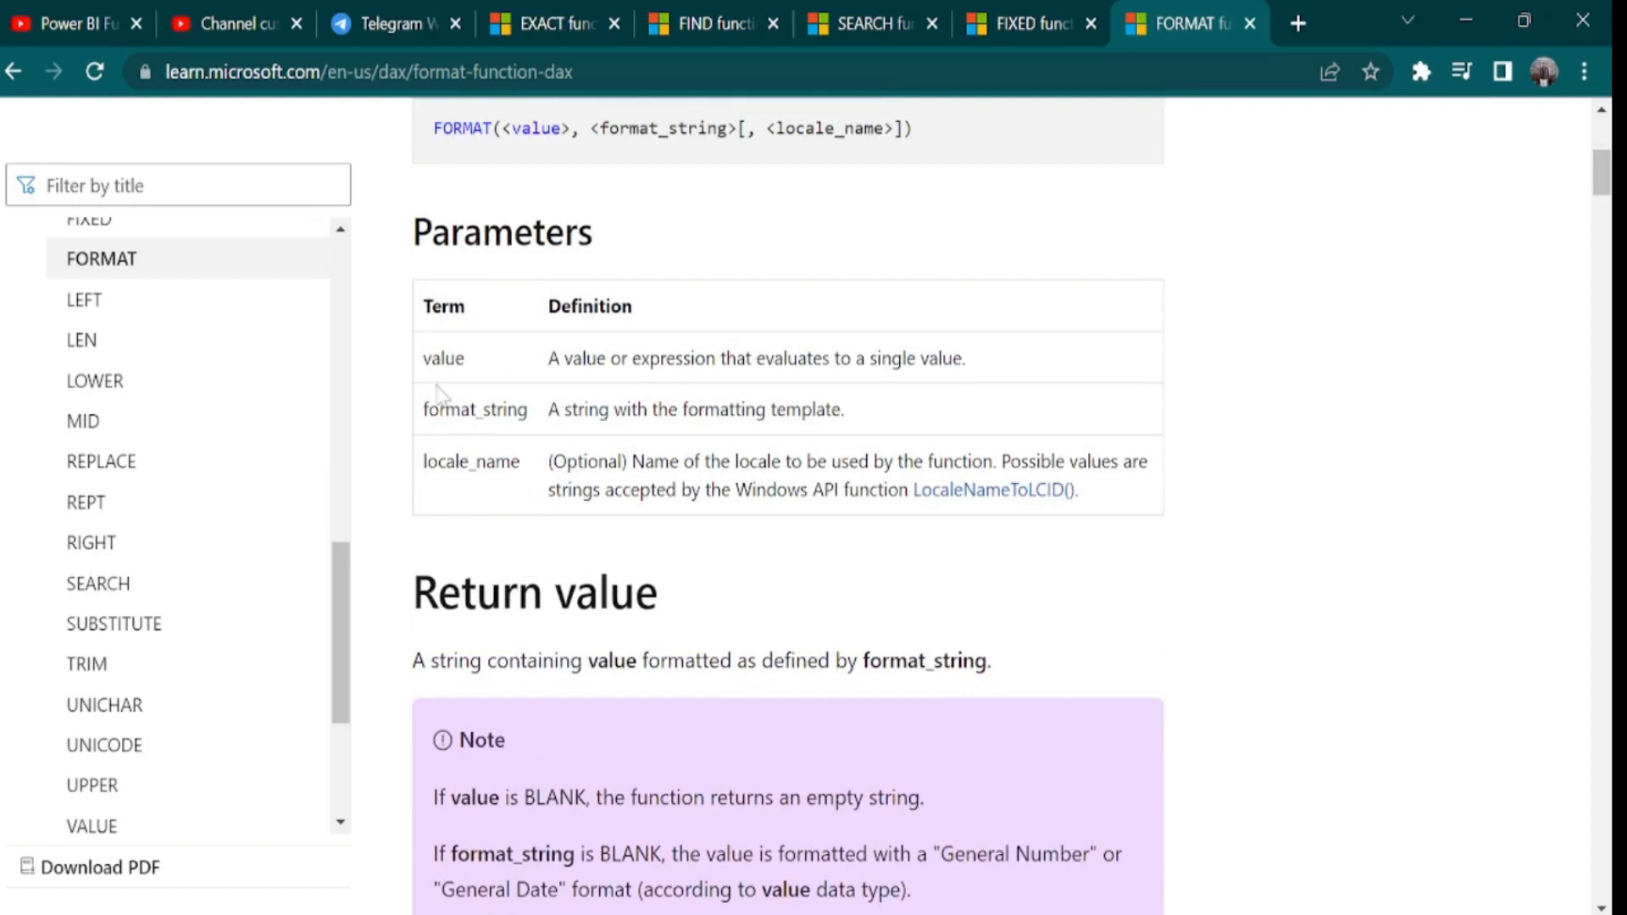
drag(421, 354, 530, 414)
click(1394, 500)
key(alt+Tab)
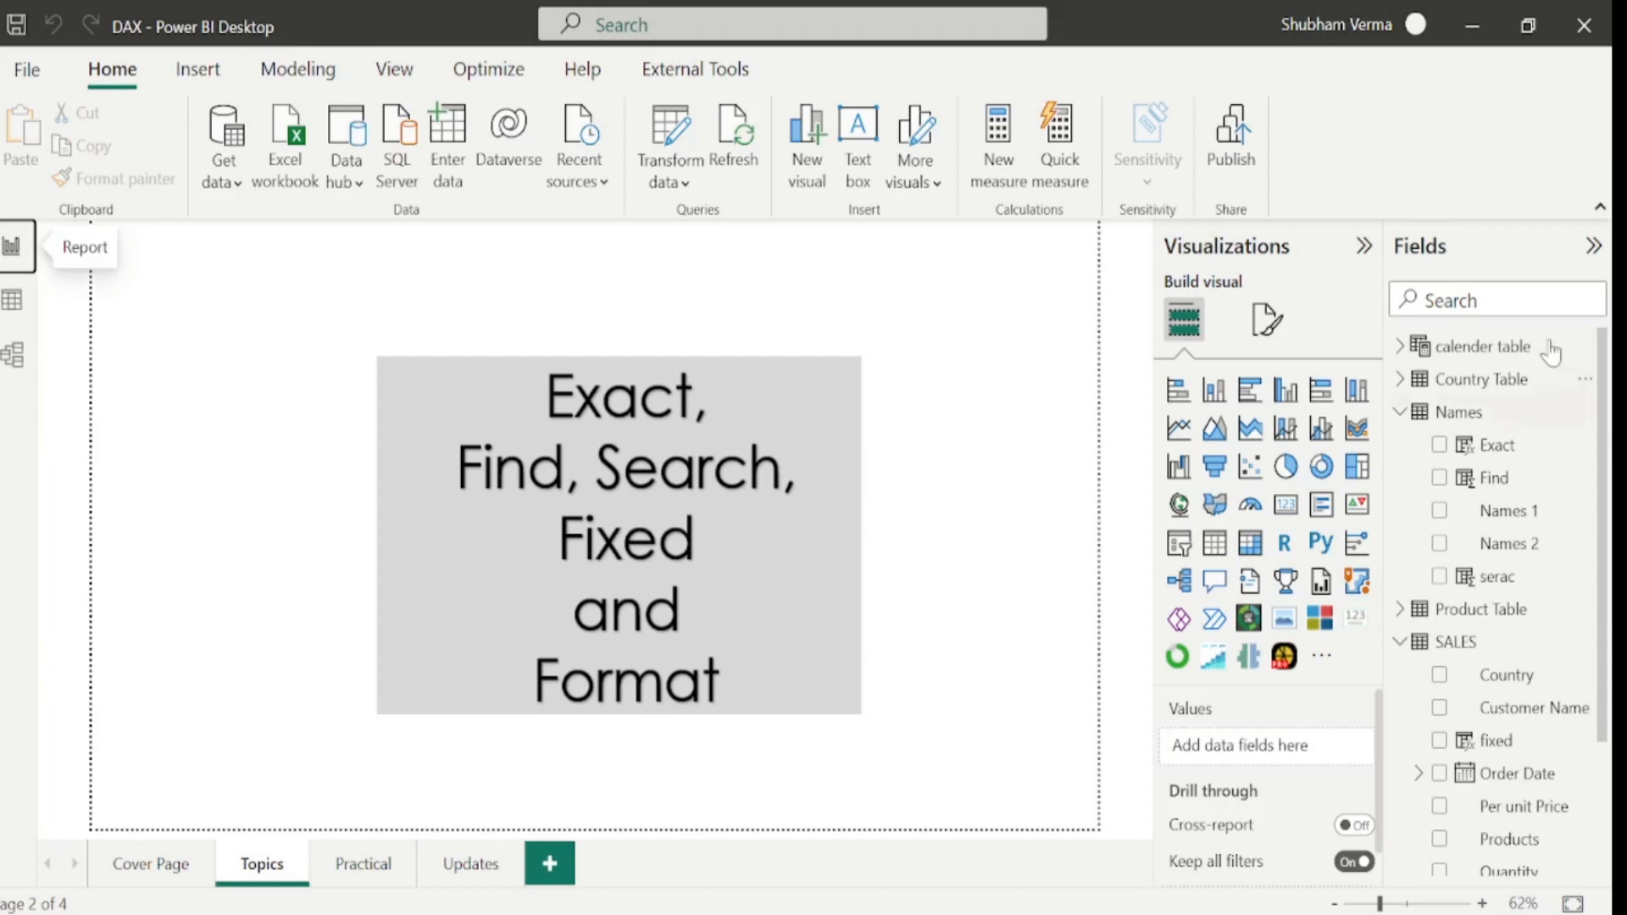
Show the calender table's data and add a new calculated column to it.
click(1492, 347)
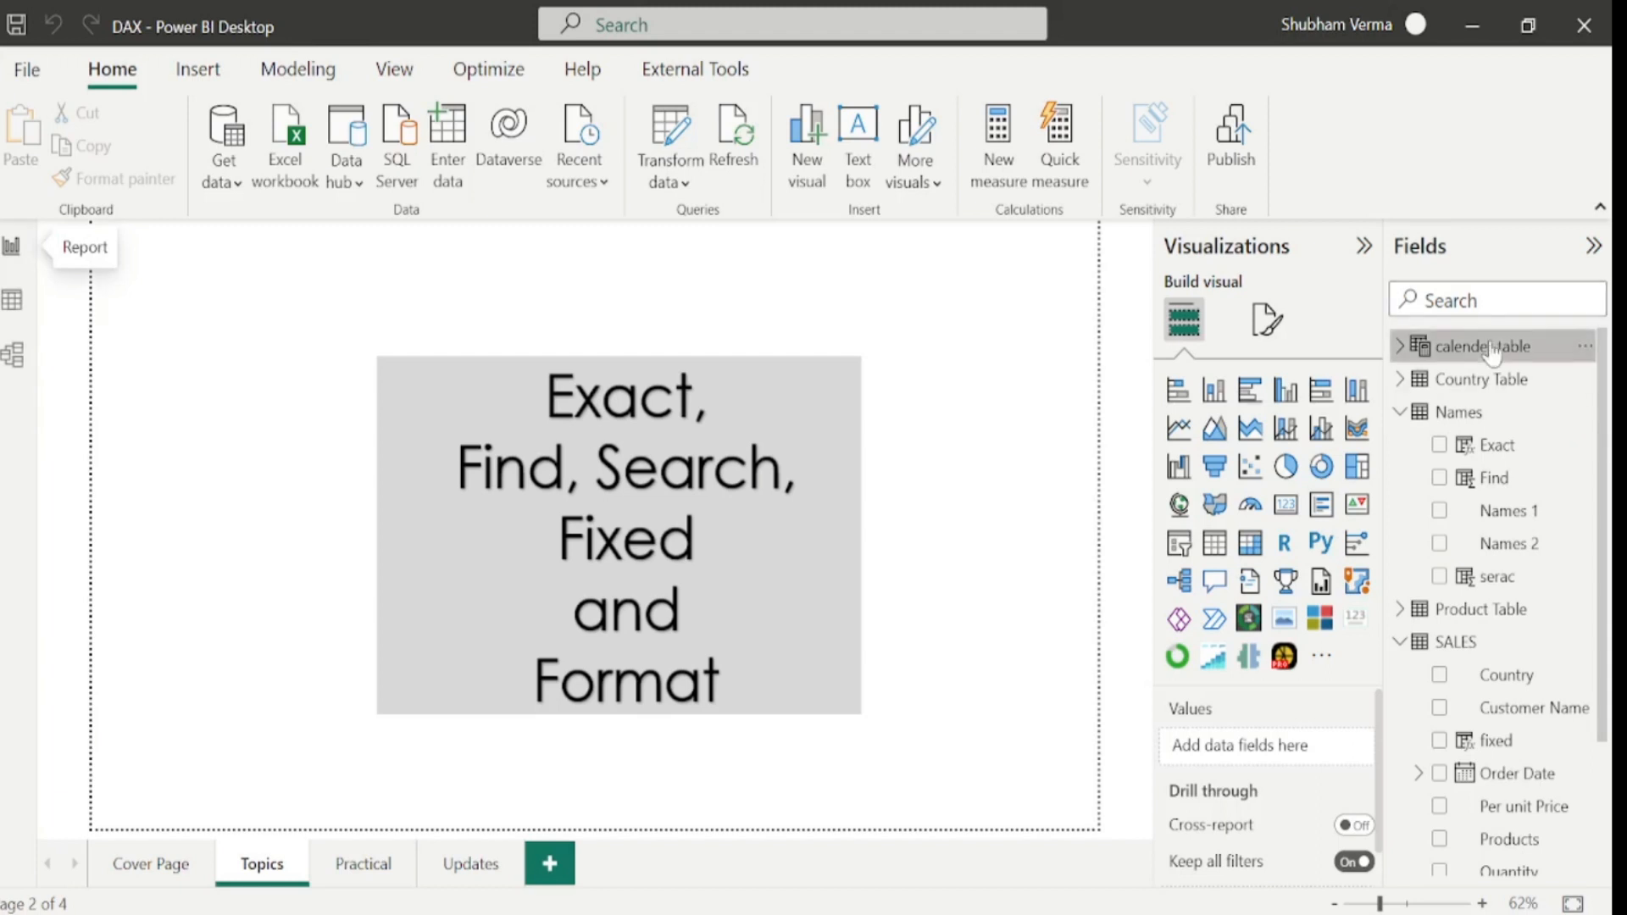
click(12, 299)
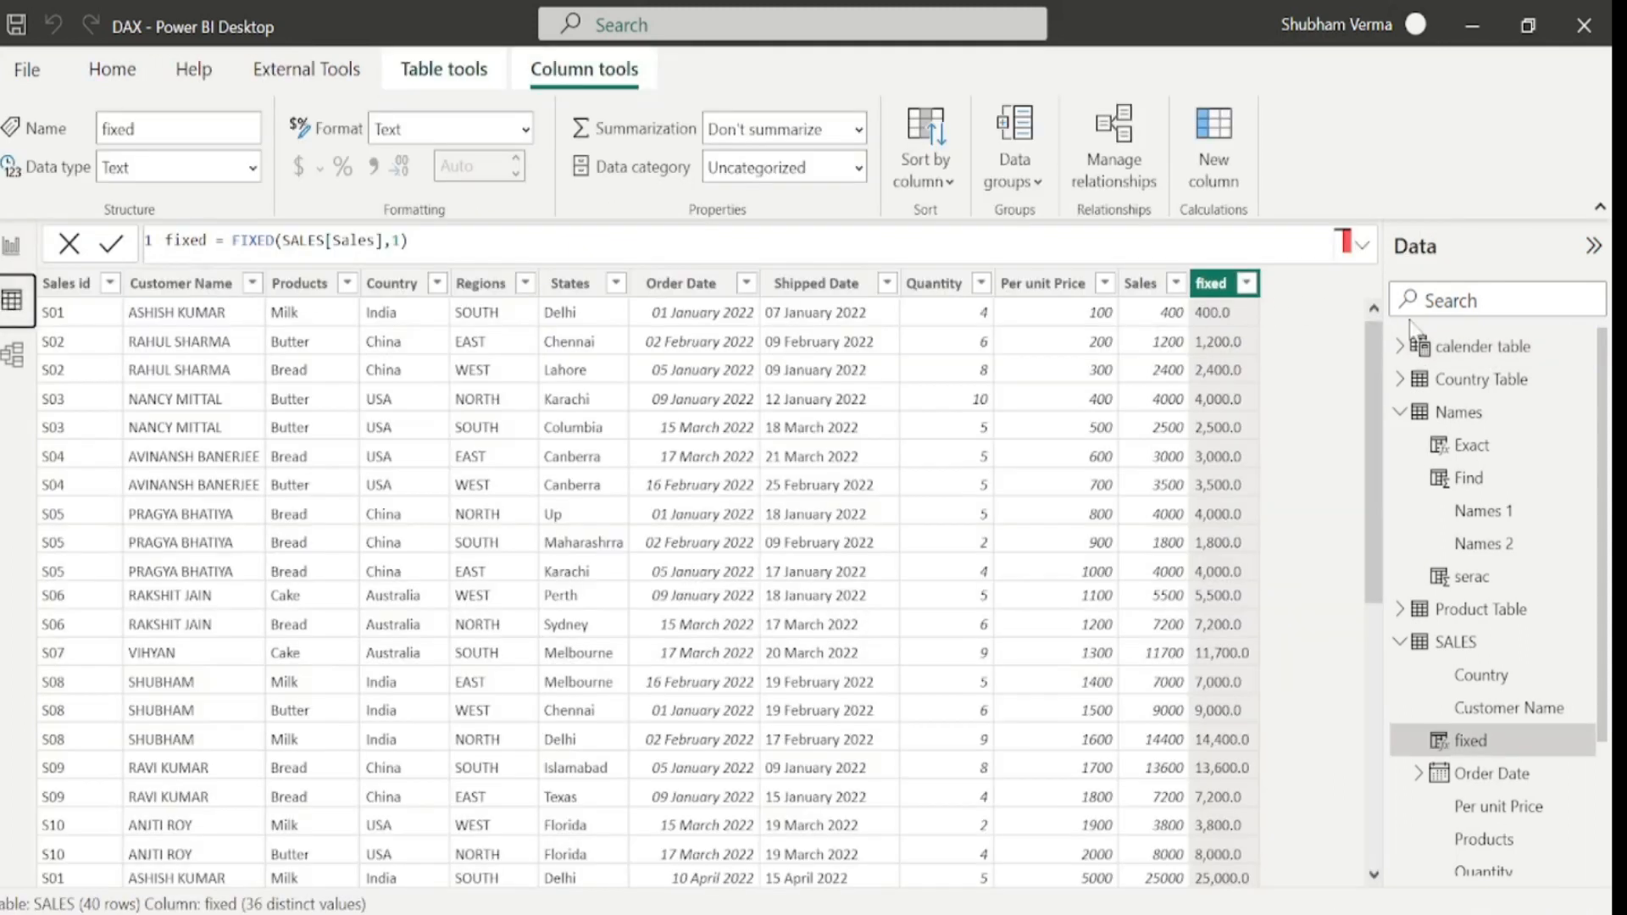
click(1483, 345)
click(89, 292)
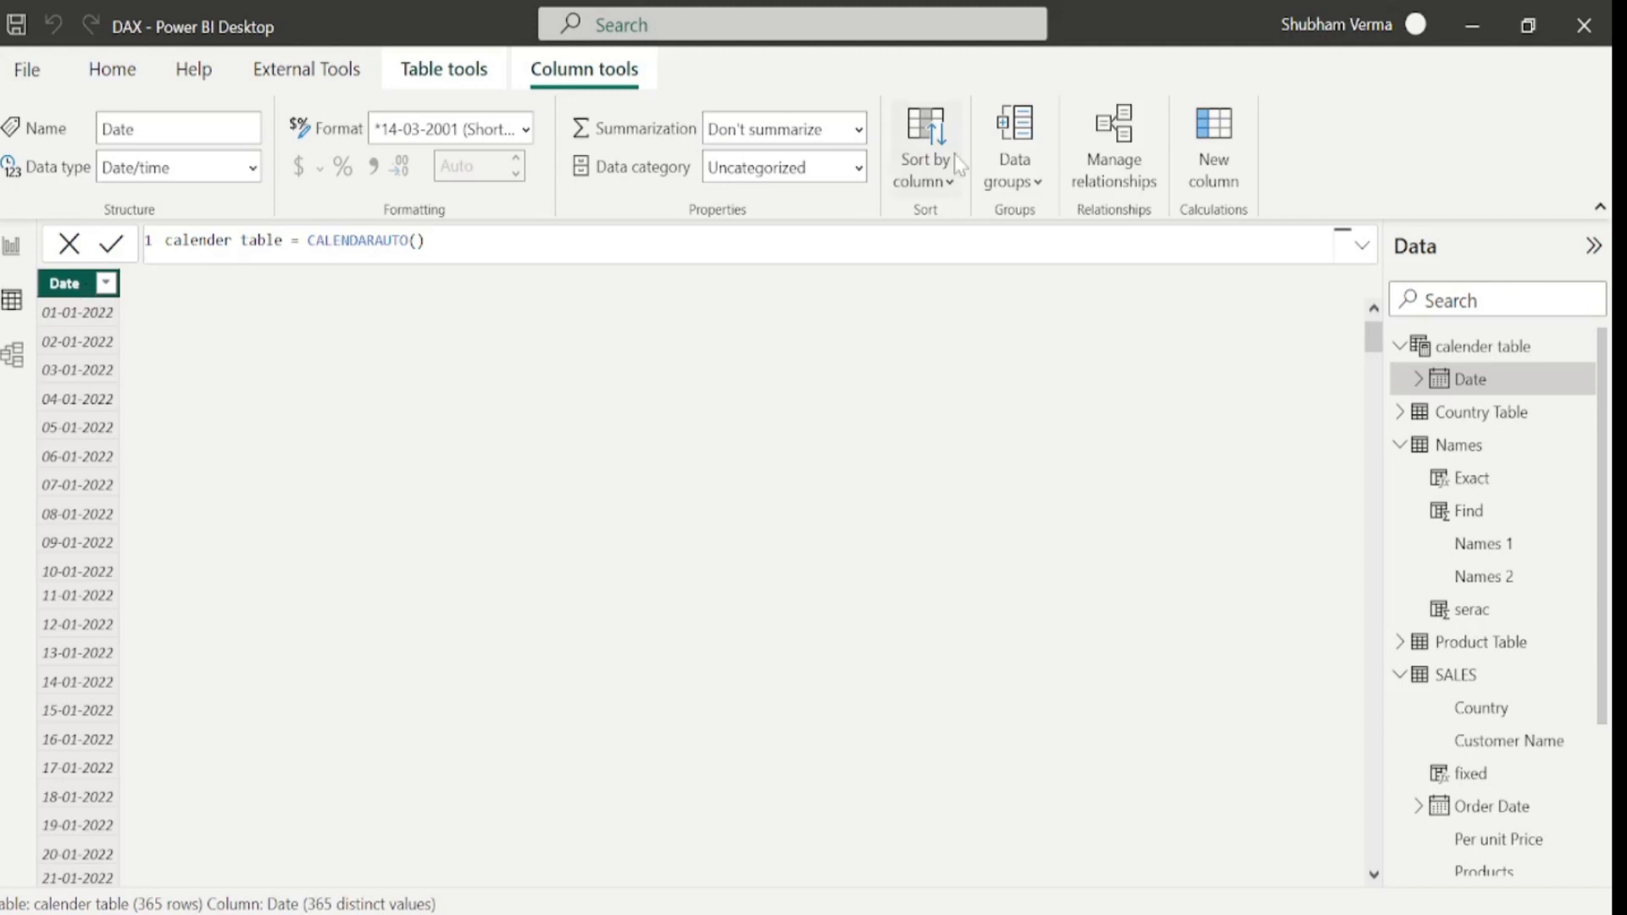
click(1223, 184)
Name the calender table's new calculated column days in its formula.
click(216, 242)
key(BackSpace)
key(BackSpace)
key(BackSpace)
key(BackSpace)
key(BackSpace)
key(BackSpace)
text(days)
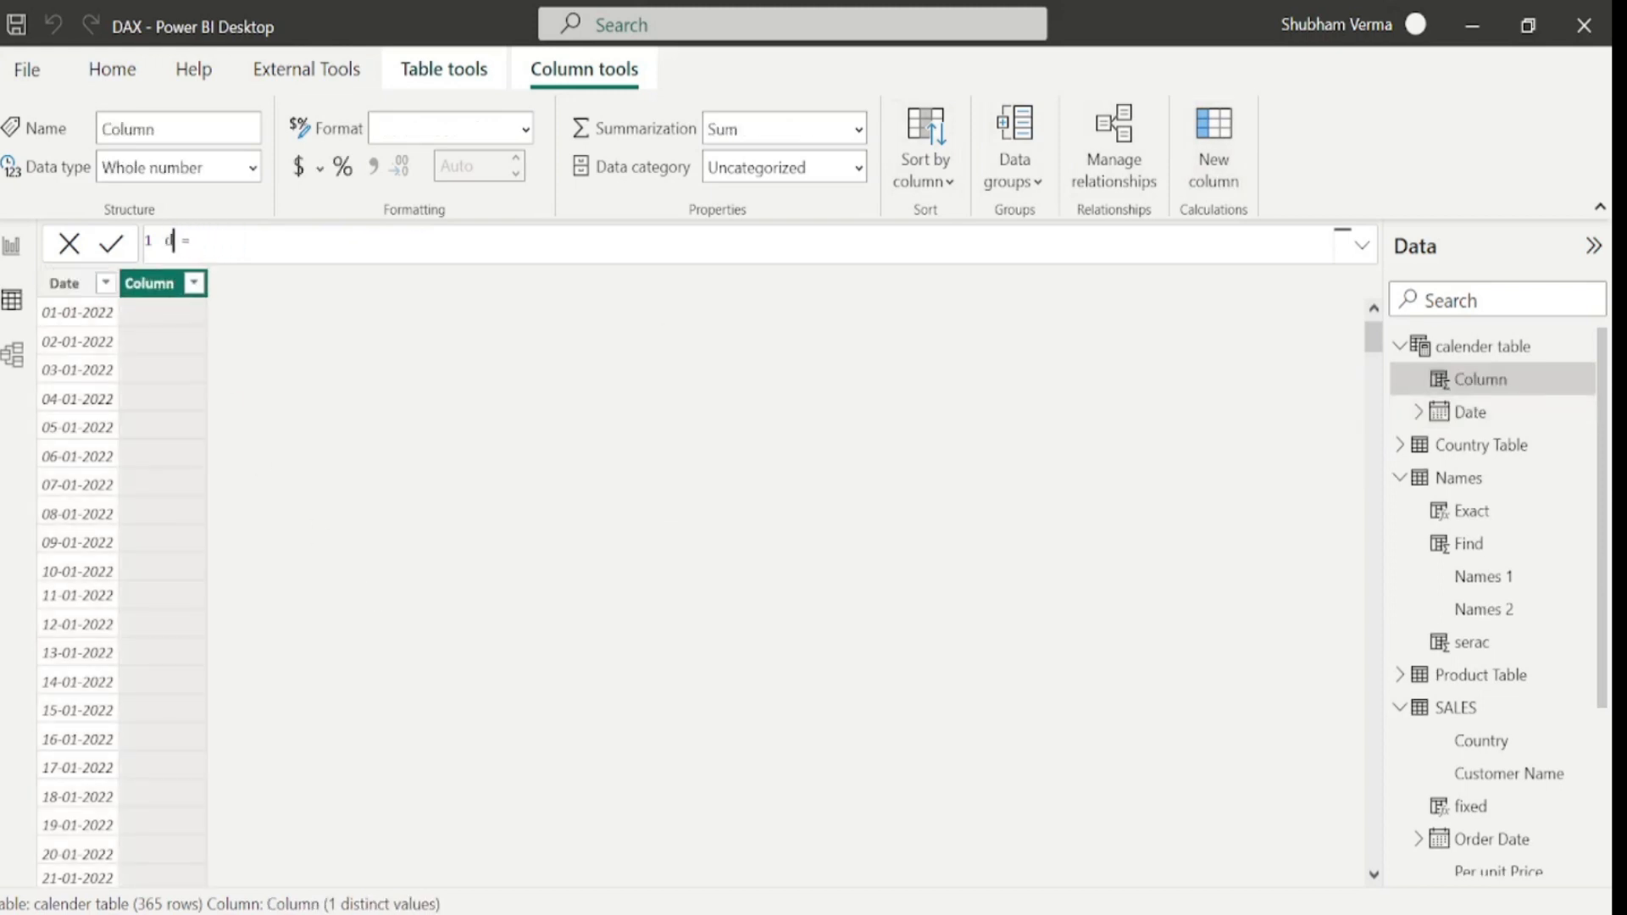
Complete the days column's formula as FORMAT('calender table'[Date],"DDDD") and commit it.
key(Right)
key(Right)
key(Right)
text(format)
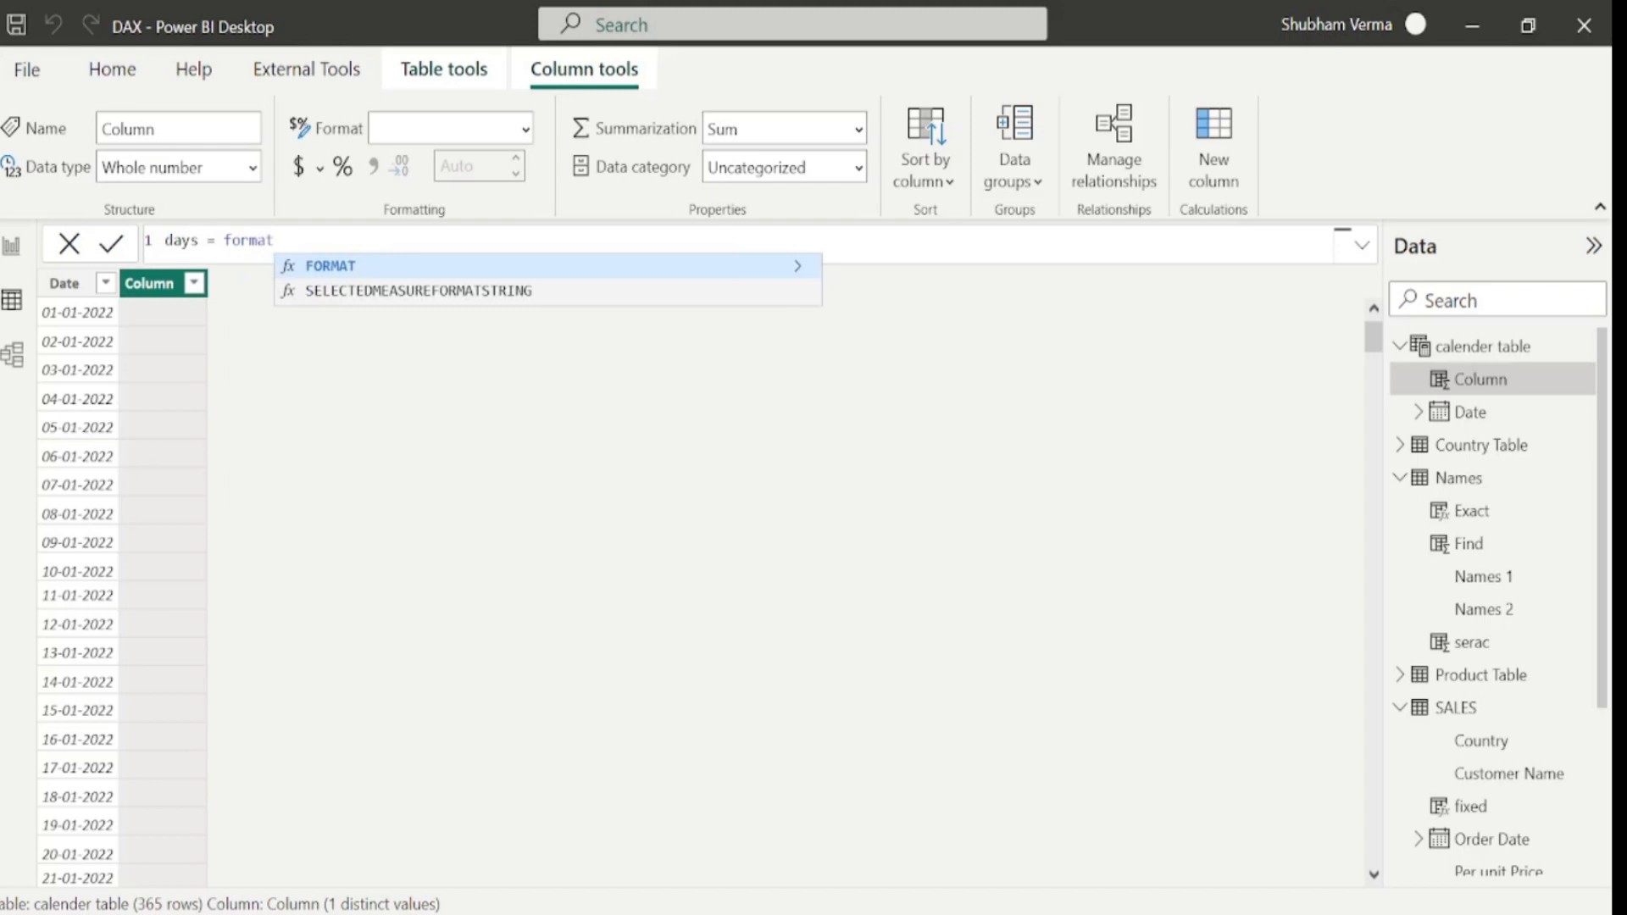
key(Tab)
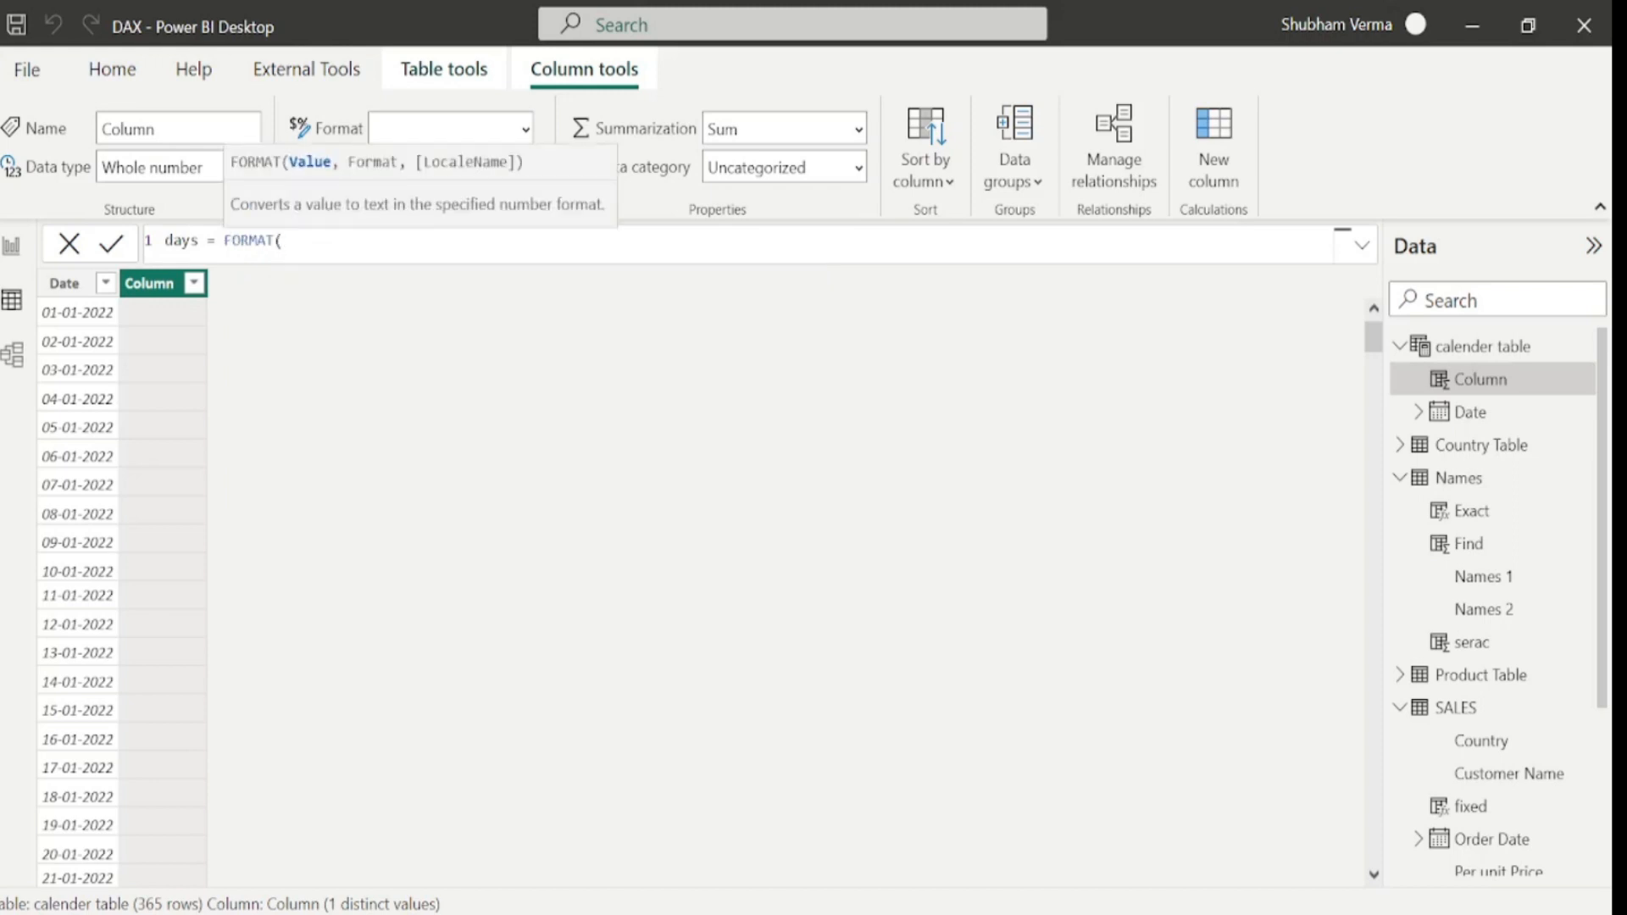
text(date)
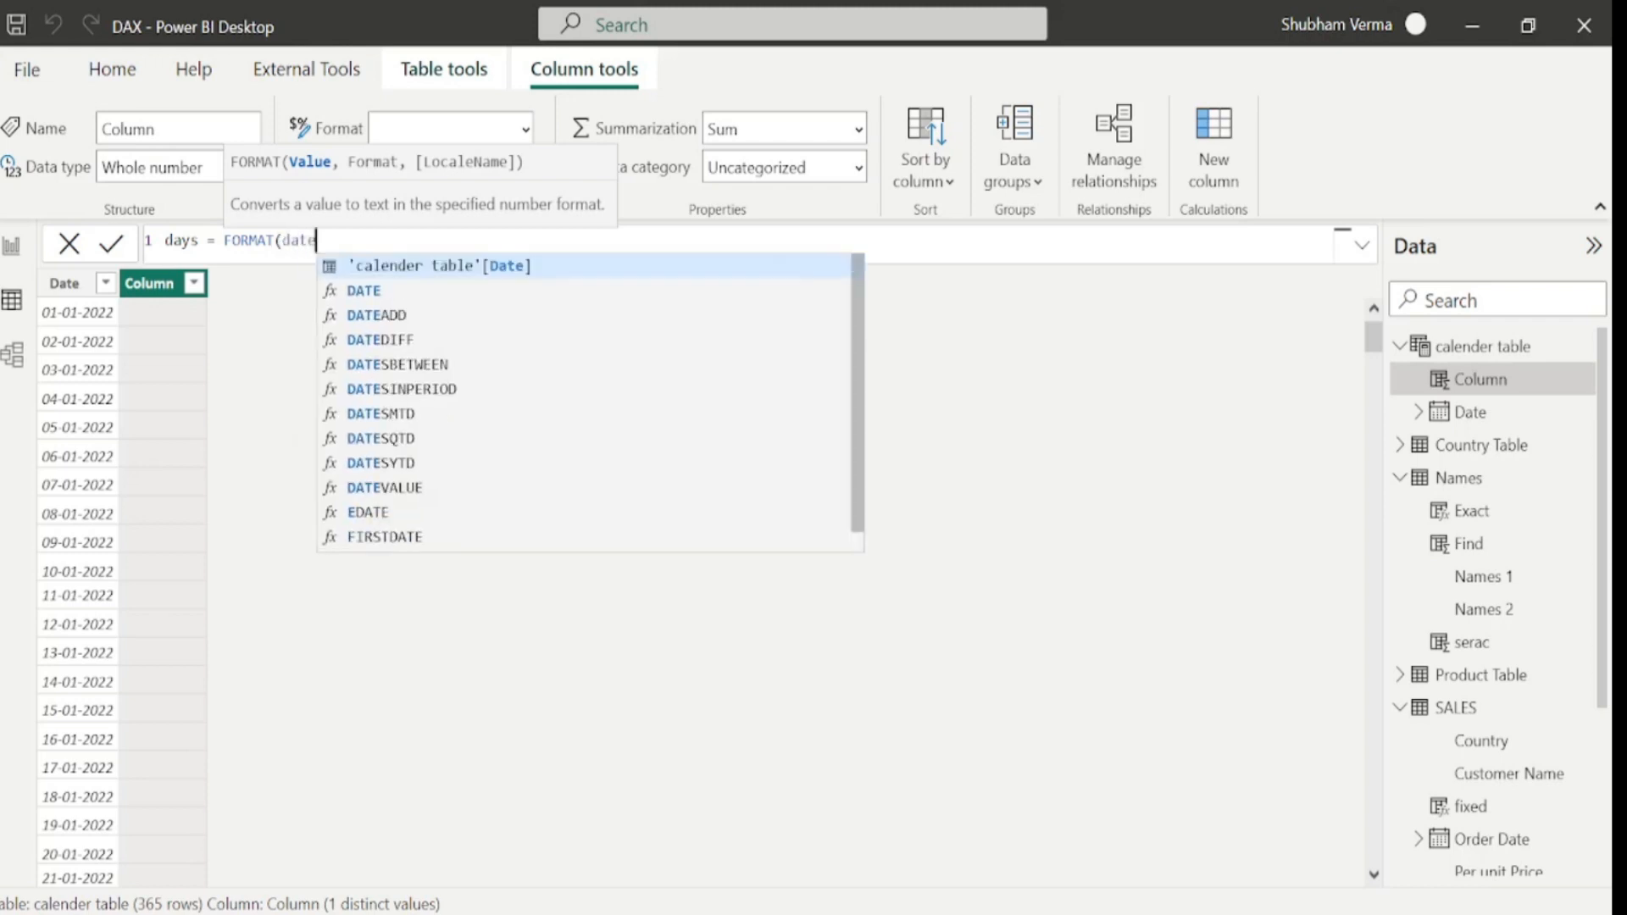
key(Tab)
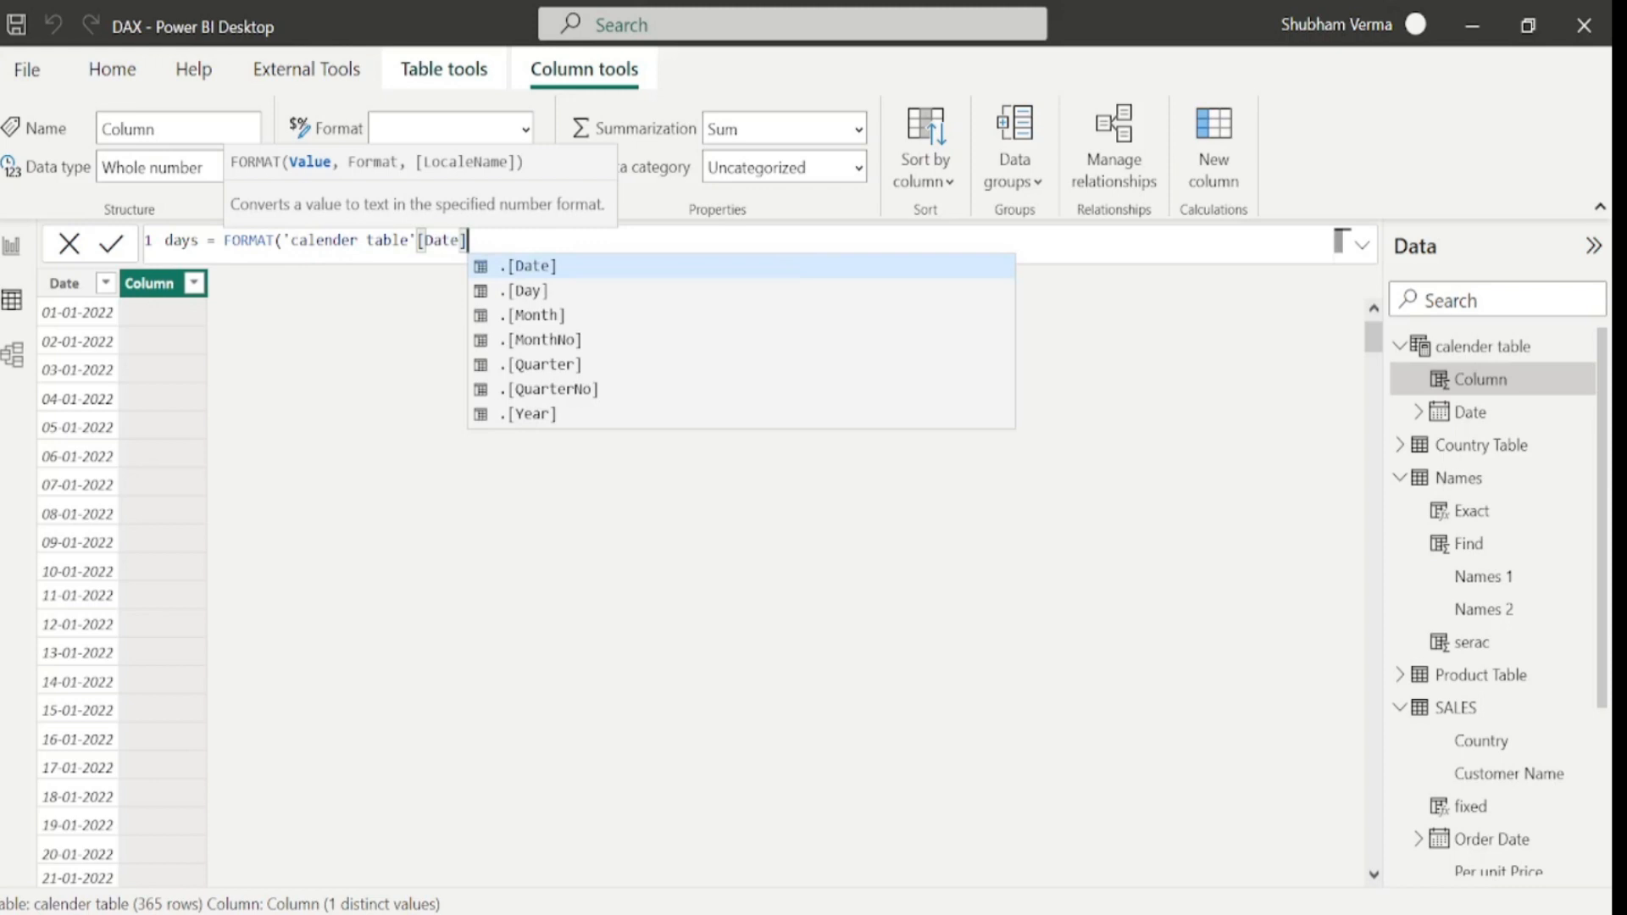
text(,)
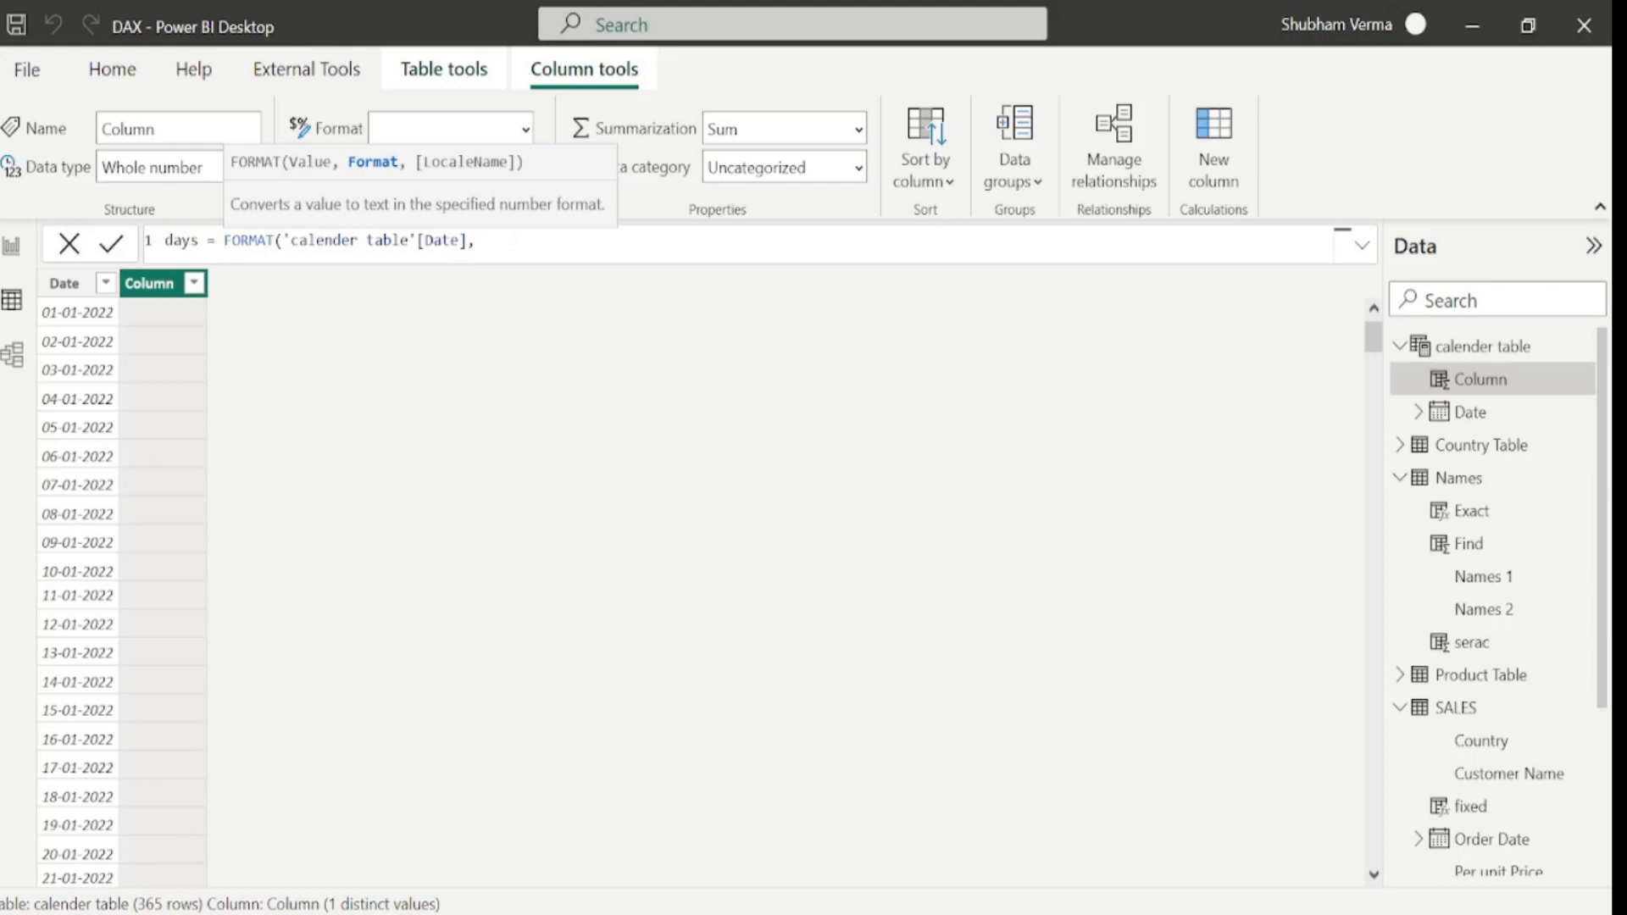
text("DDDD"))
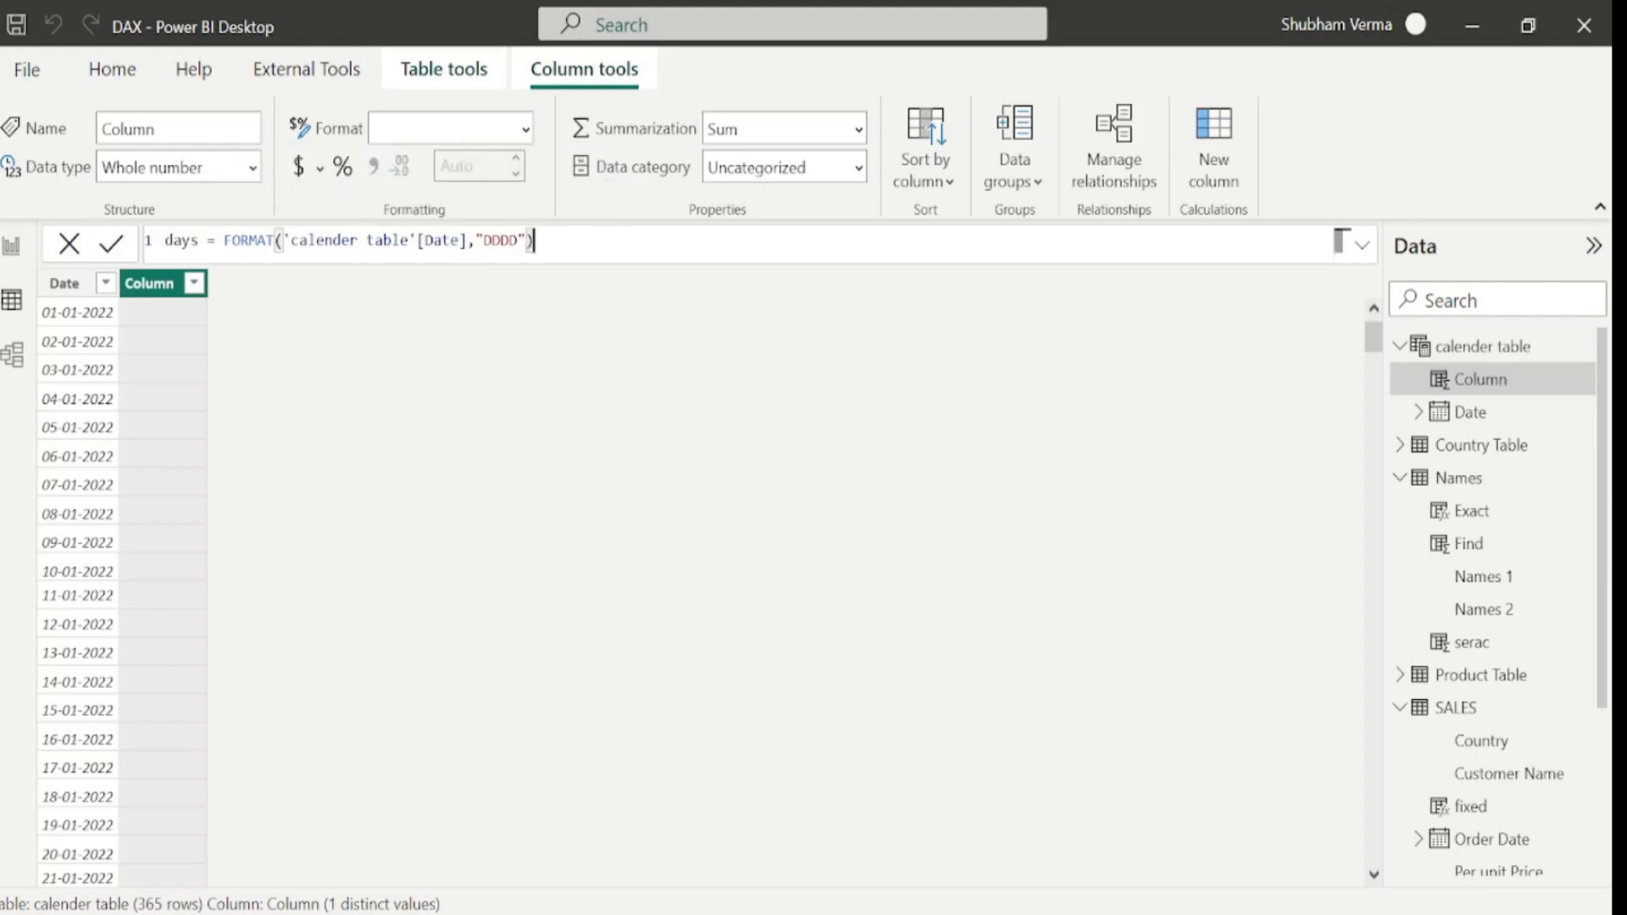
key(Return)
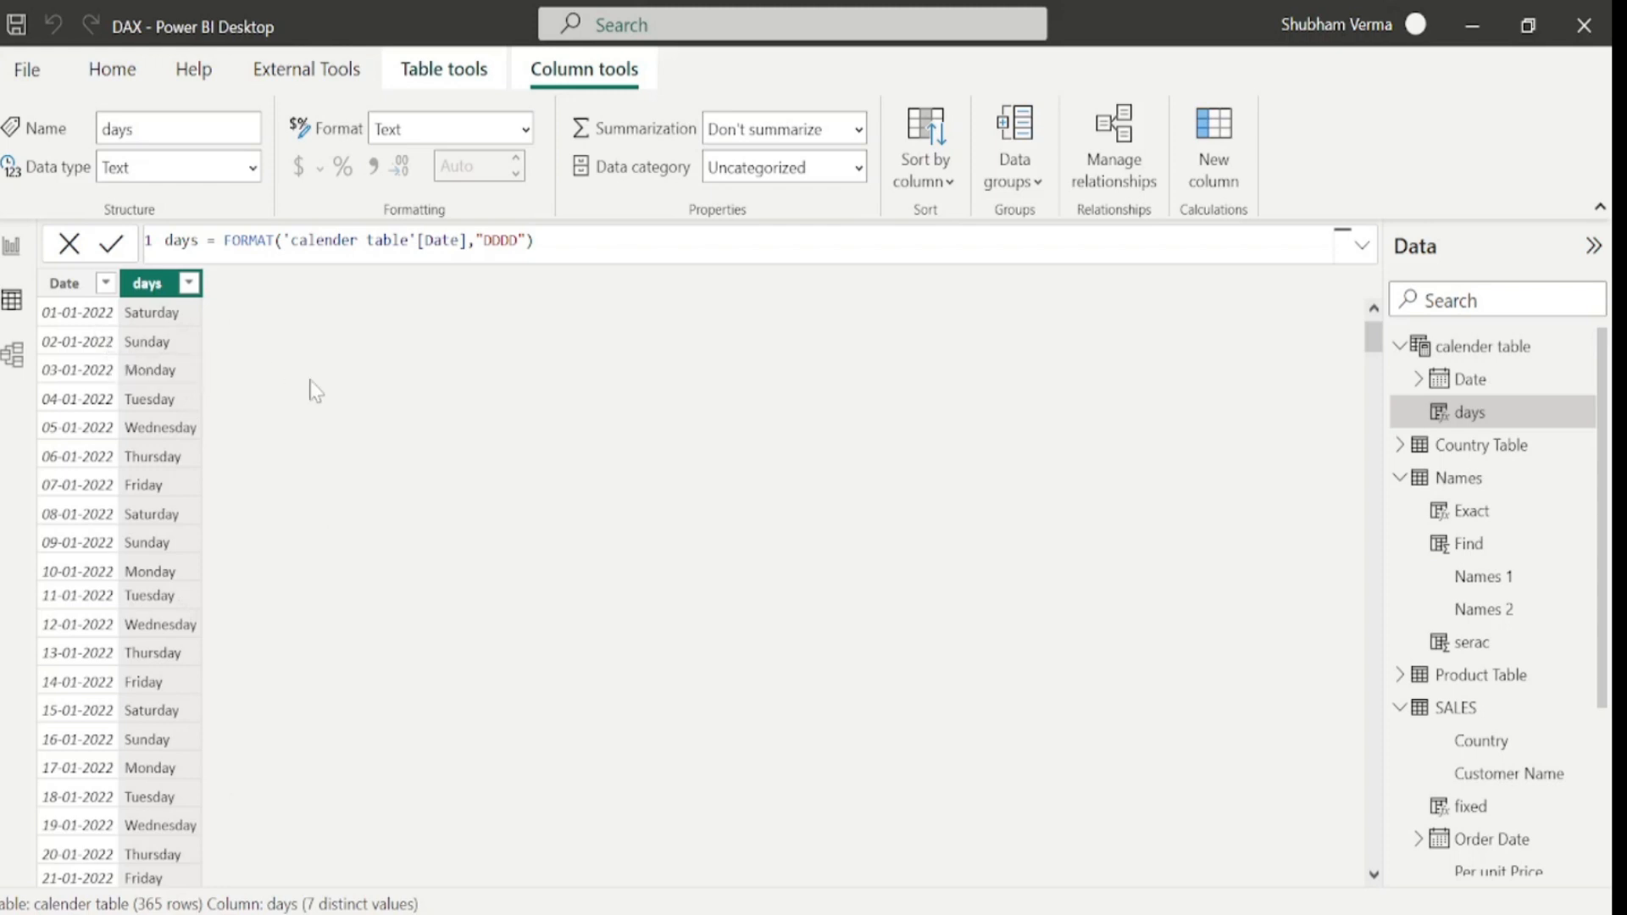
Reuse the days formula in another new column of the calender table, with the format string set to "MMMM".
key(ctrl+a)
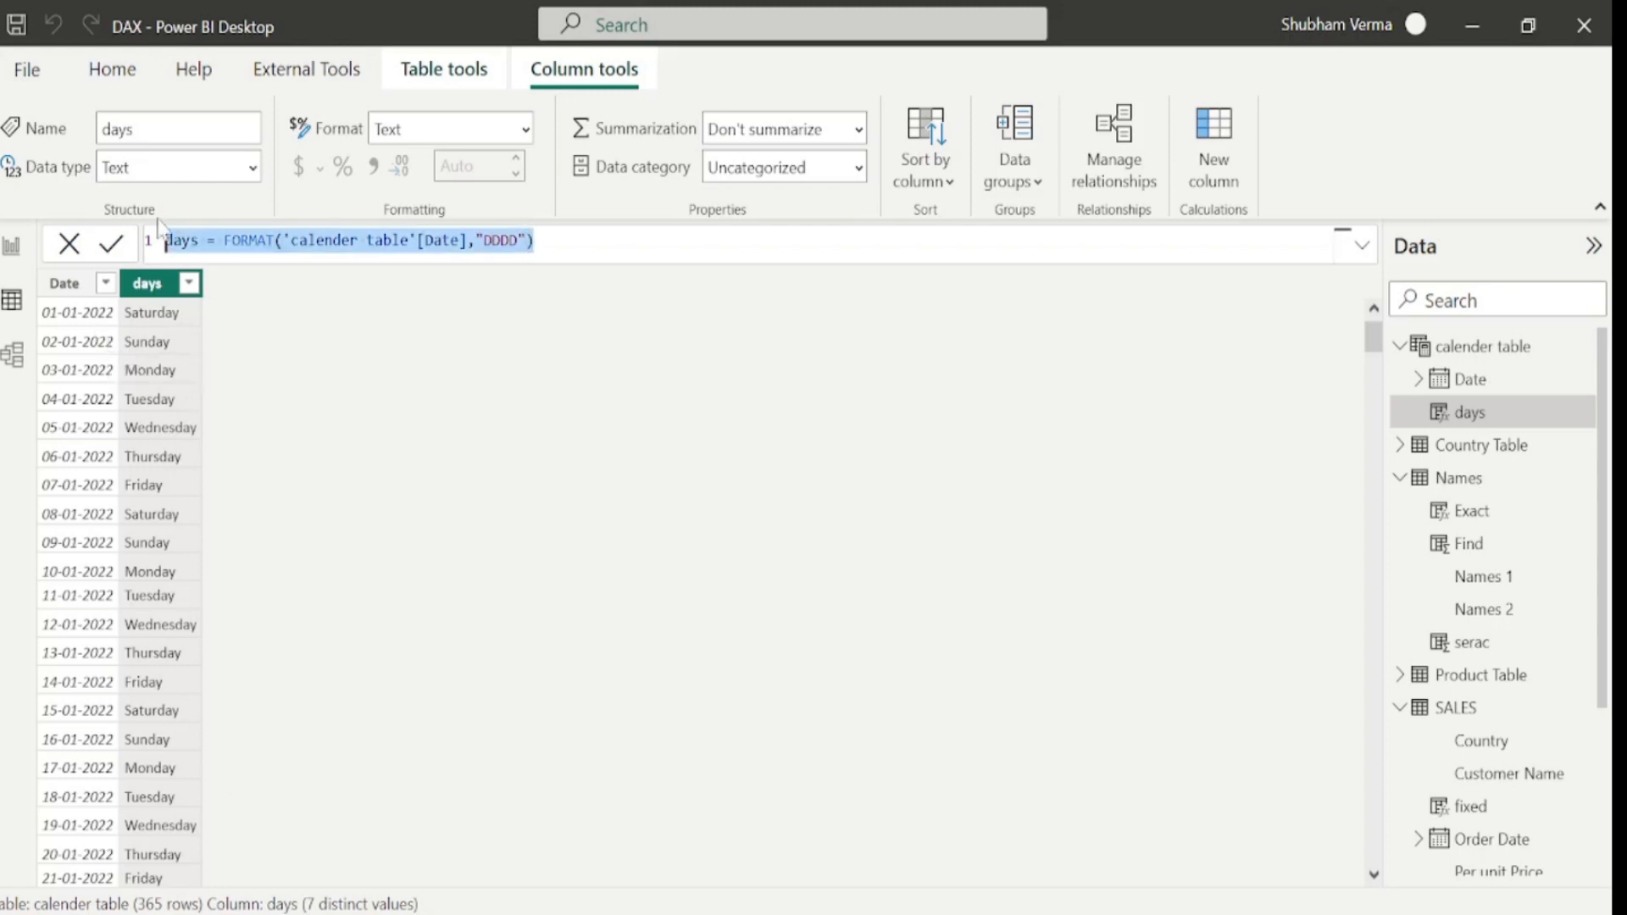
click(1231, 178)
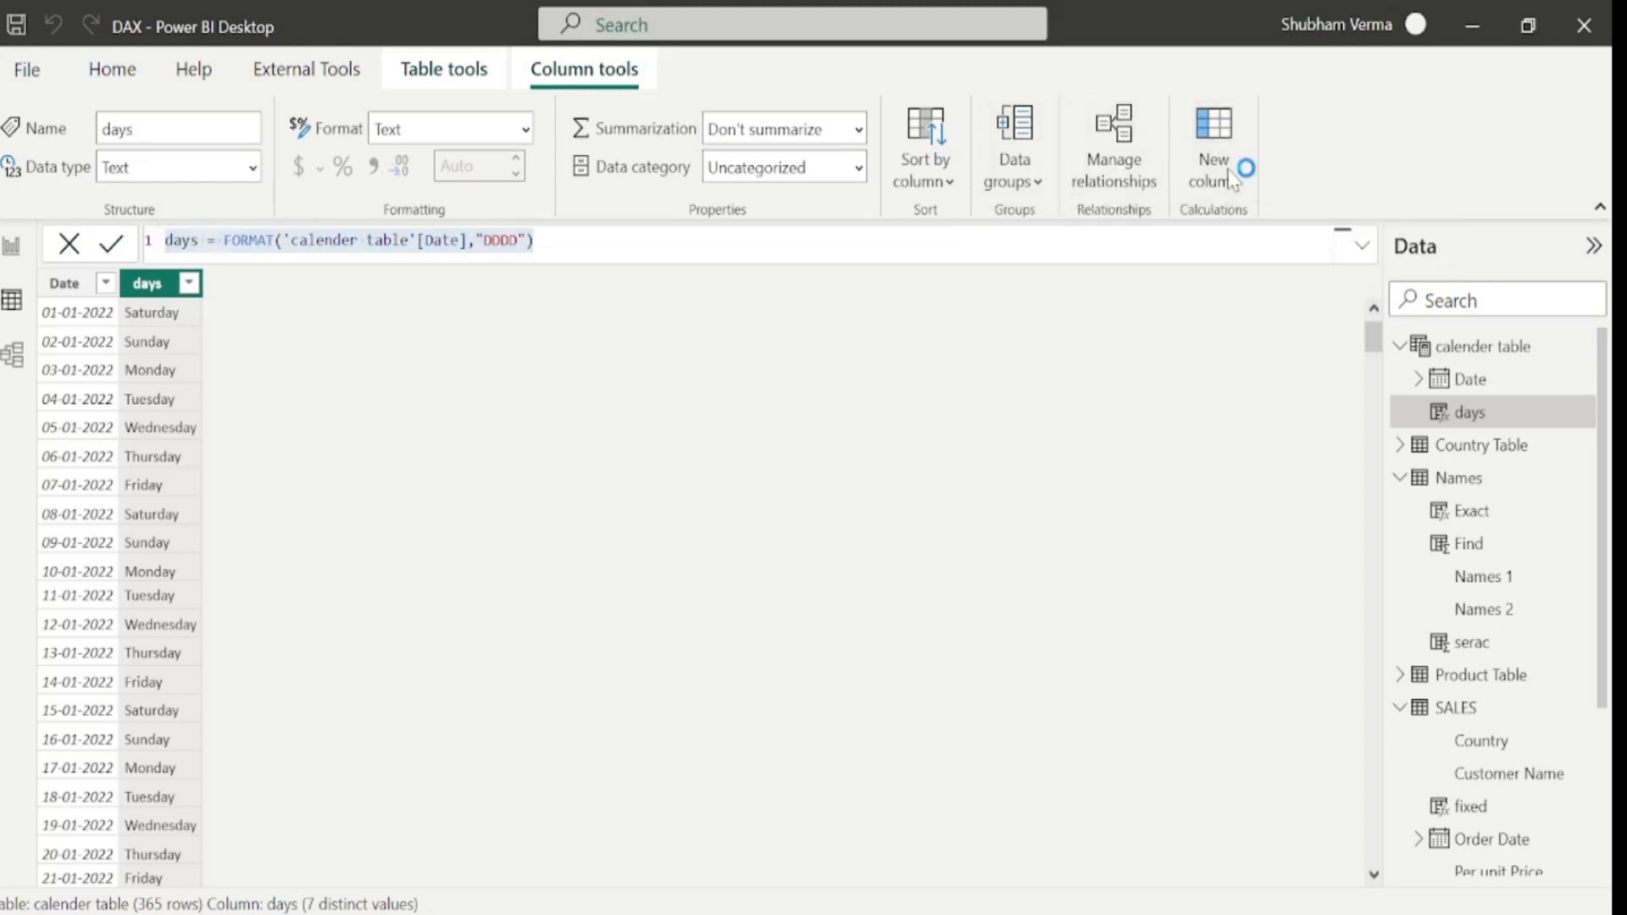
key(BackSpace)
key(BackSpace)
key(BackSpace)
key(BackSpace)
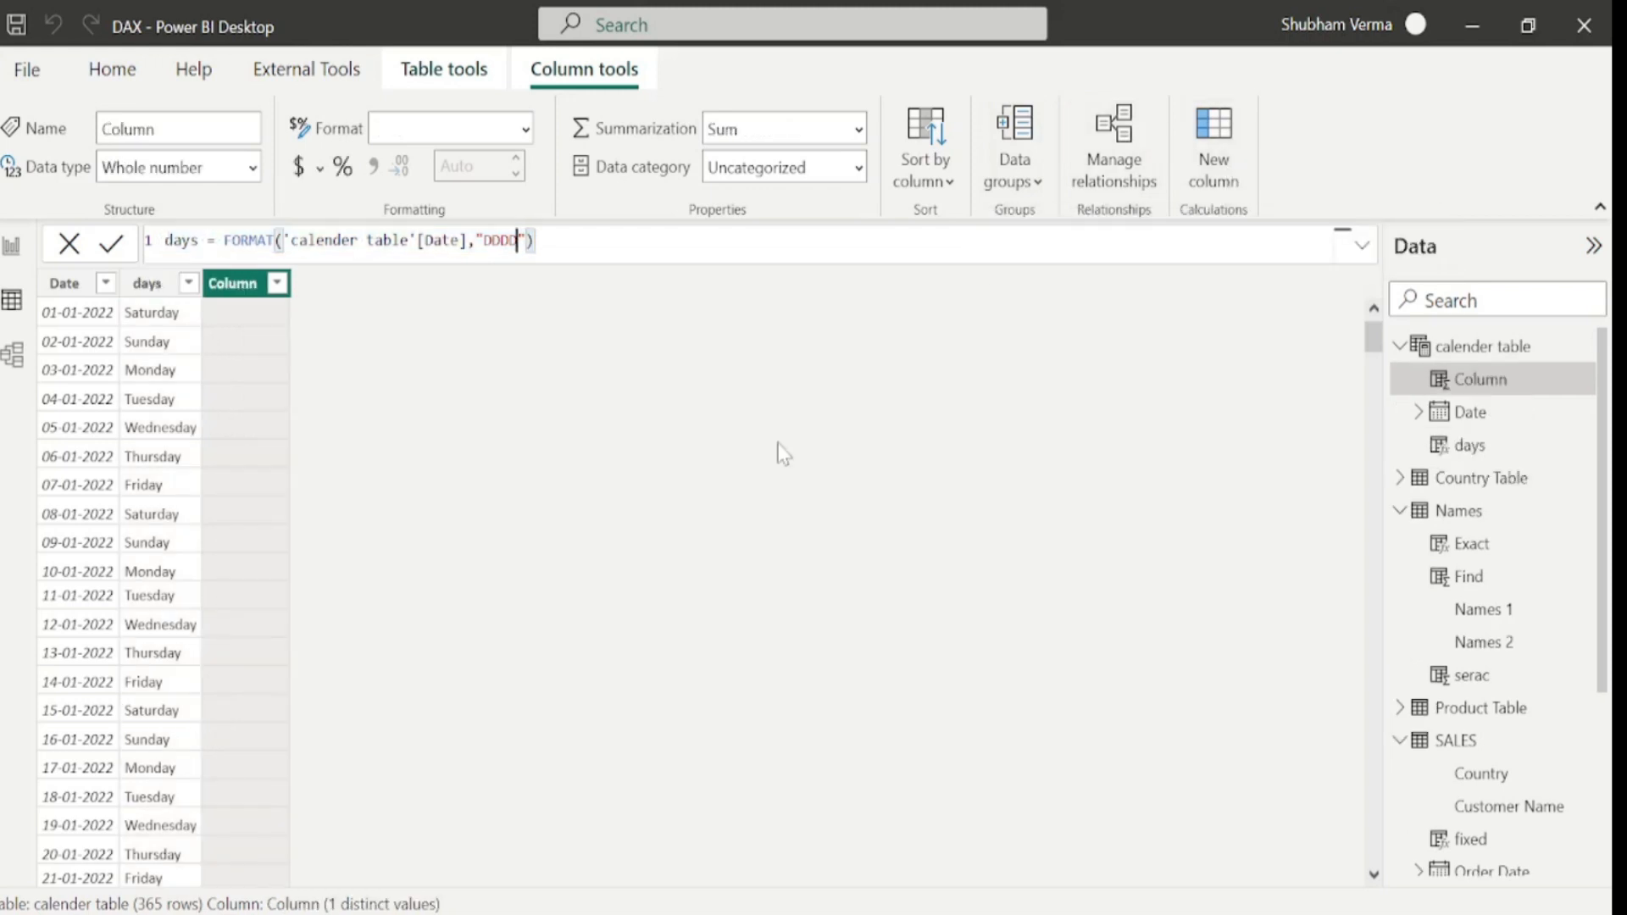
text(MMMM)
Name the new FORMAT column months in its formula and commit it.
double_click(182, 242)
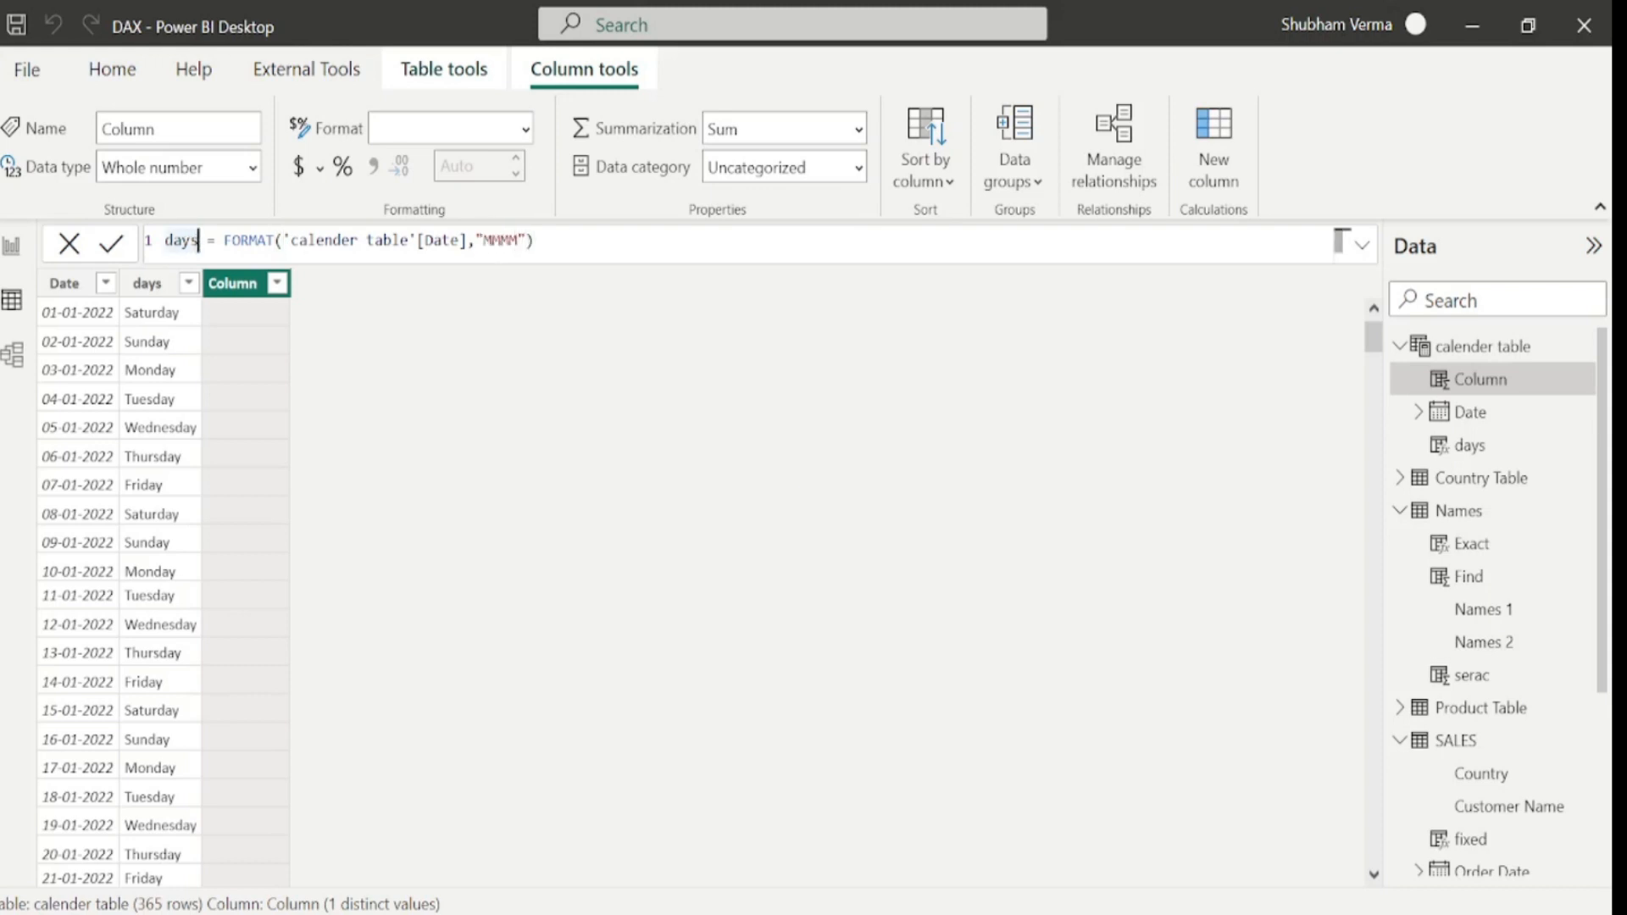
key(BackSpace)
text(months)
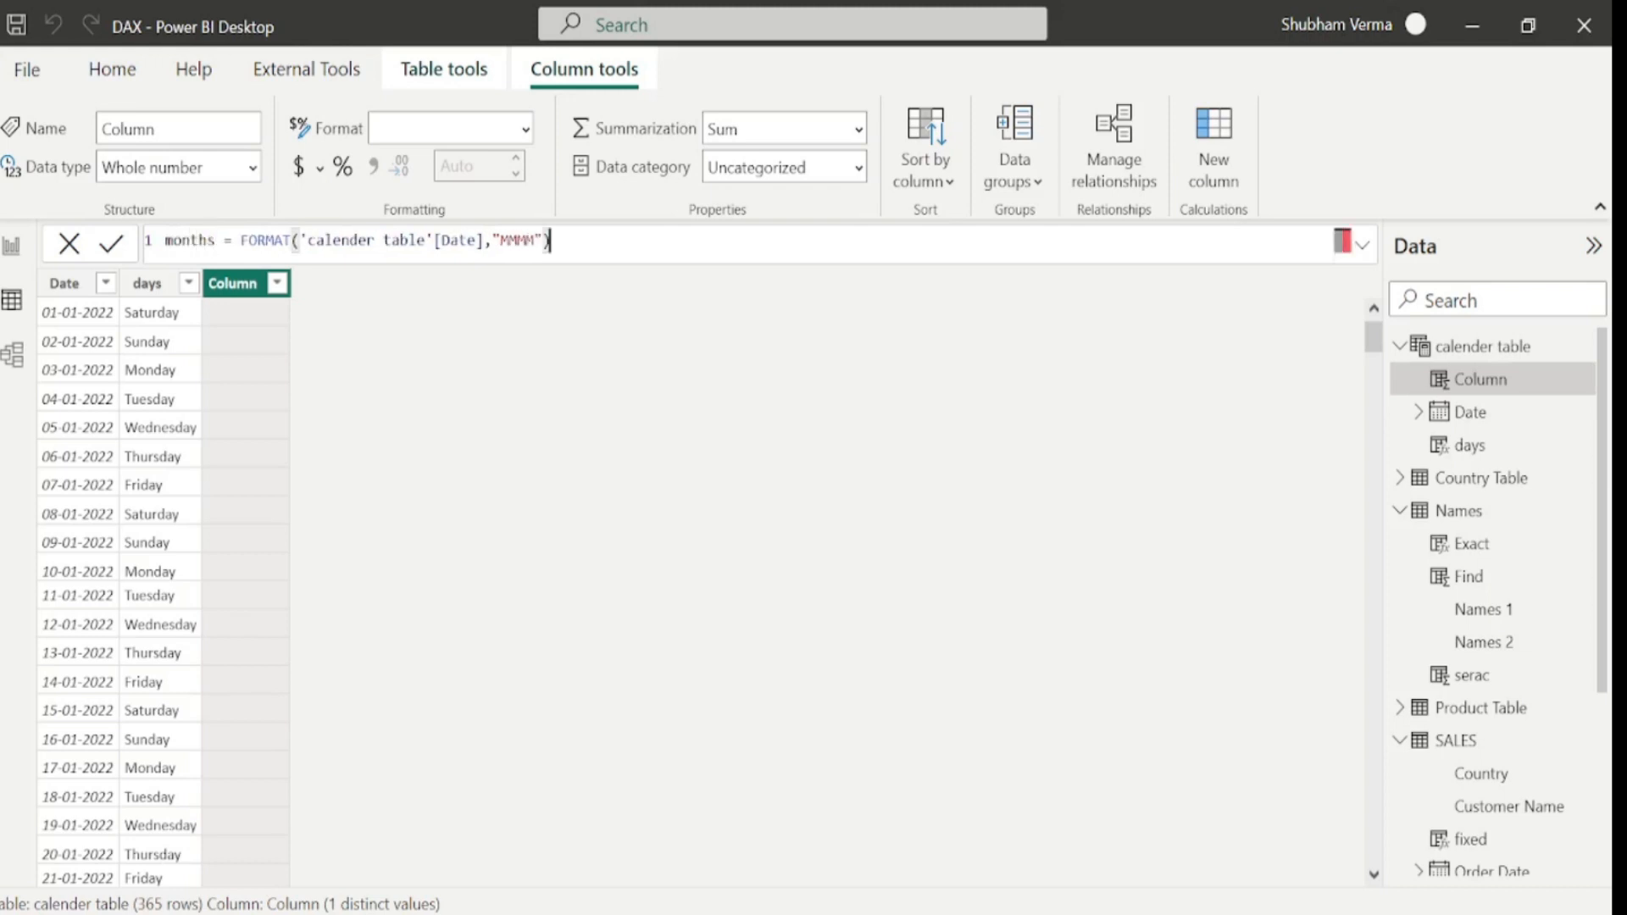
key(Return)
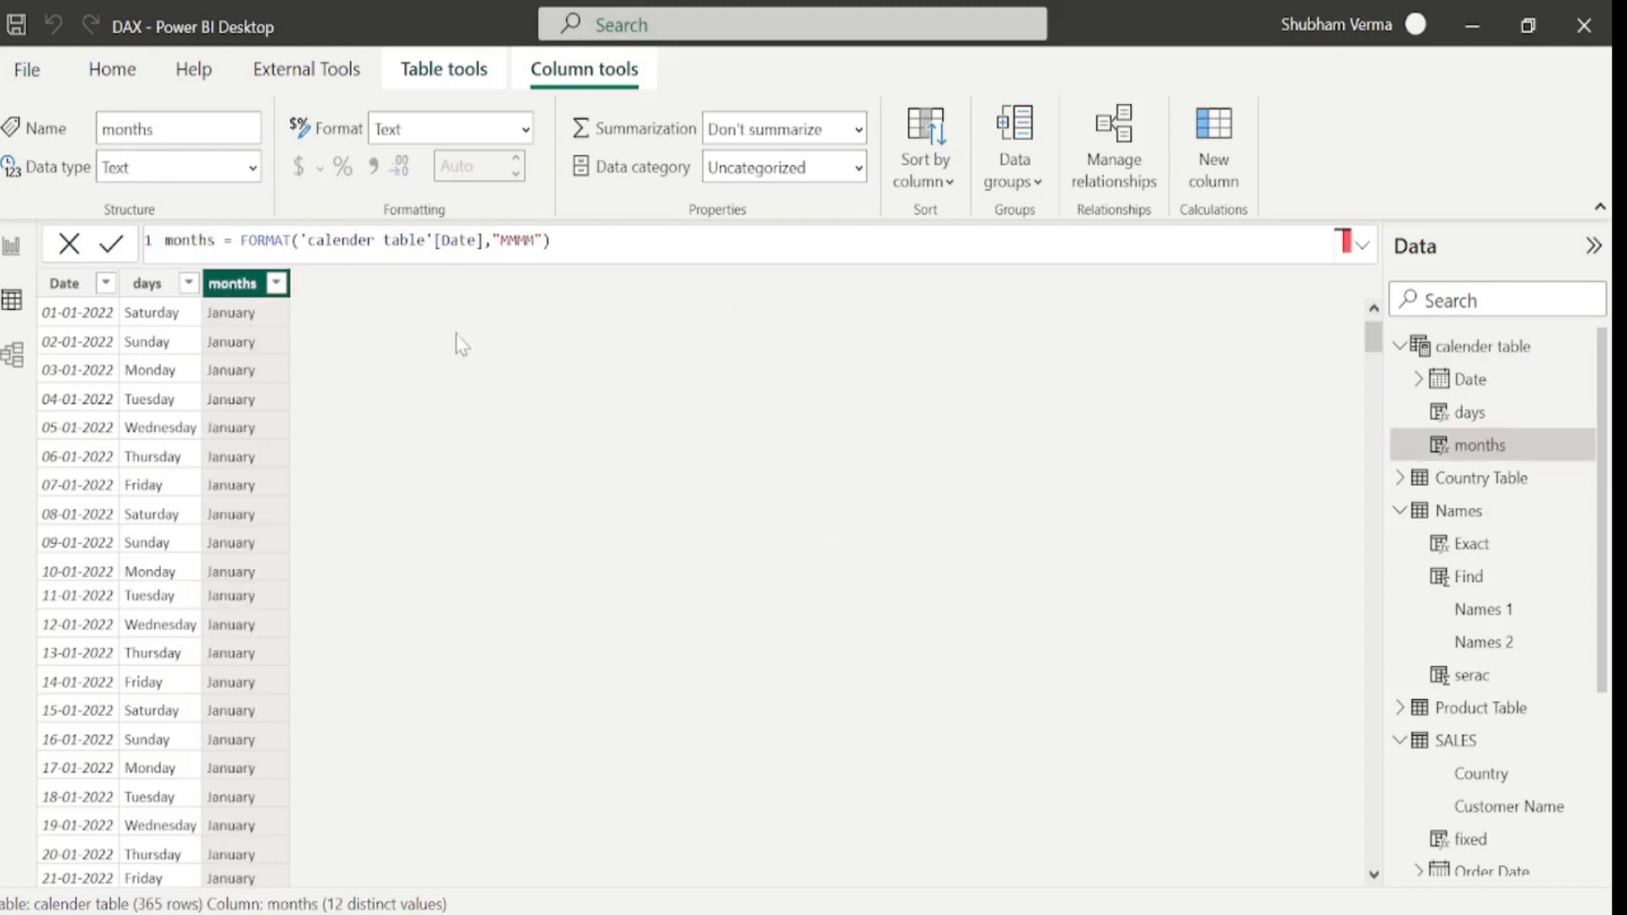
Check the distinct values in the months column's filter list and look through the calender table's rows.
click(276, 285)
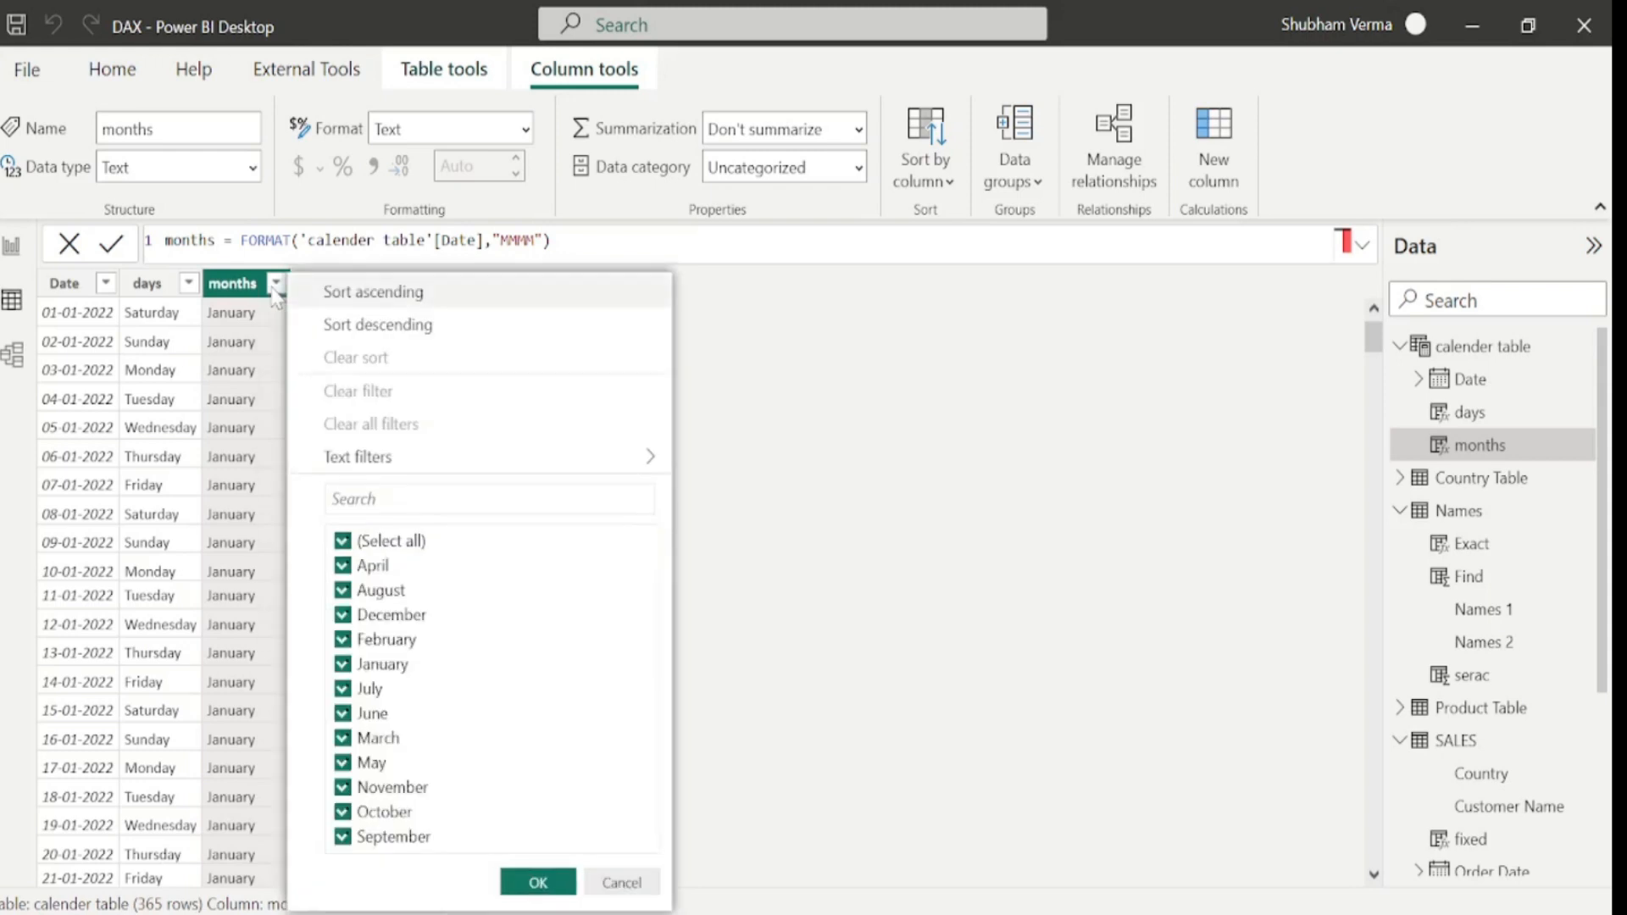
click(1293, 606)
drag(1375, 343, 1354, 276)
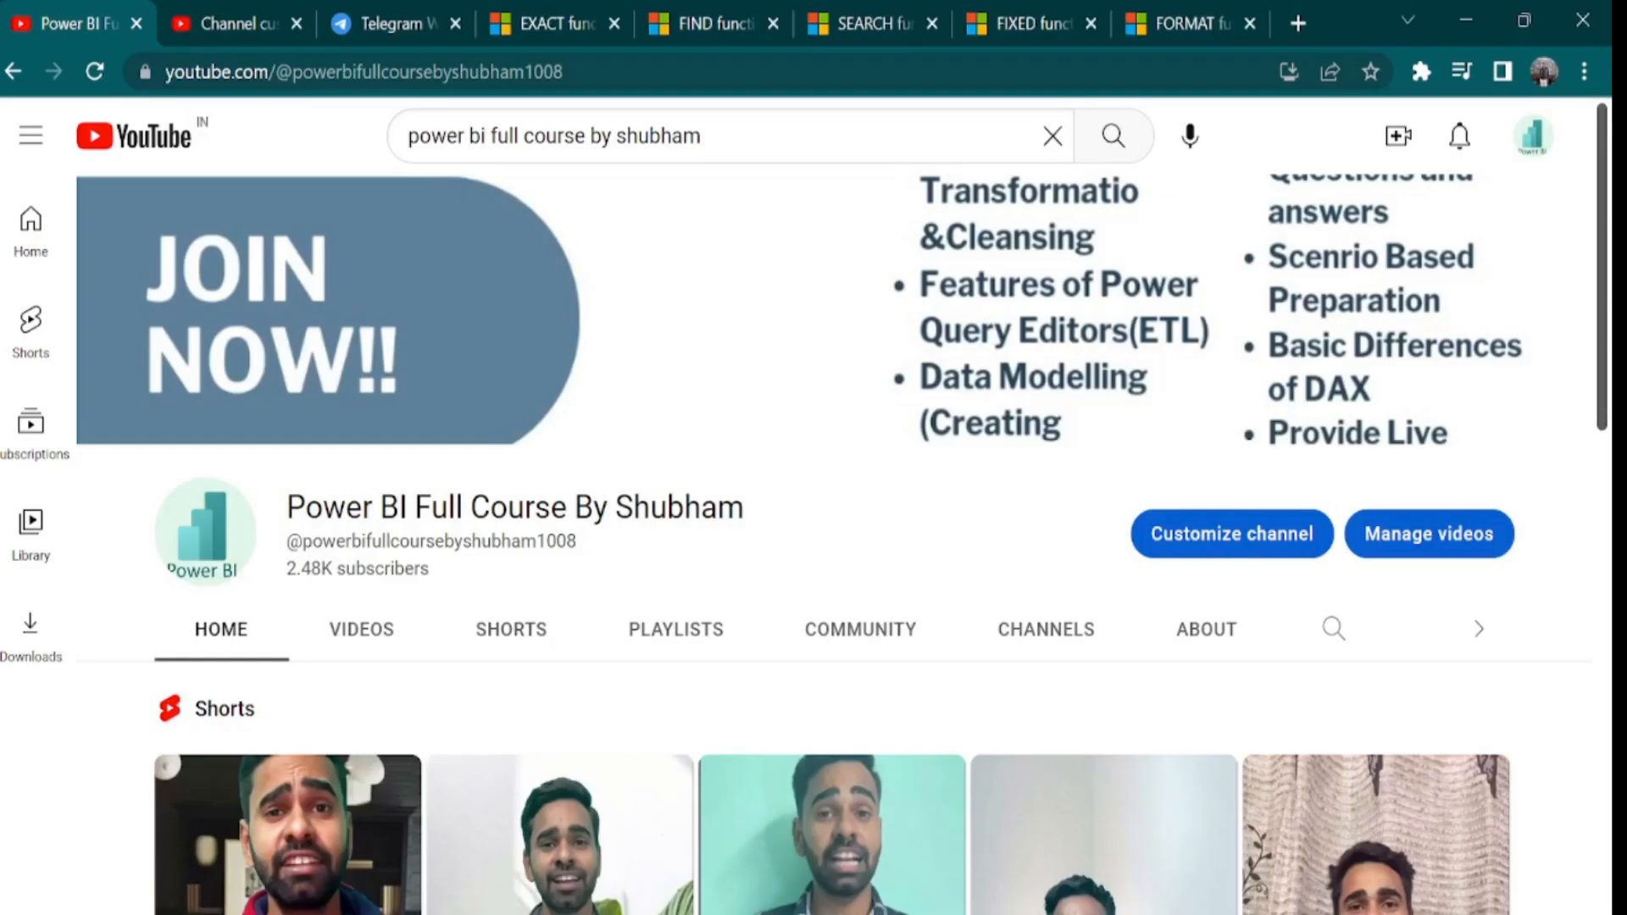
In the browser, look over the Power BI course's YouTube channel page, from its title to the uploads and created playlists.
drag(282, 511, 745, 513)
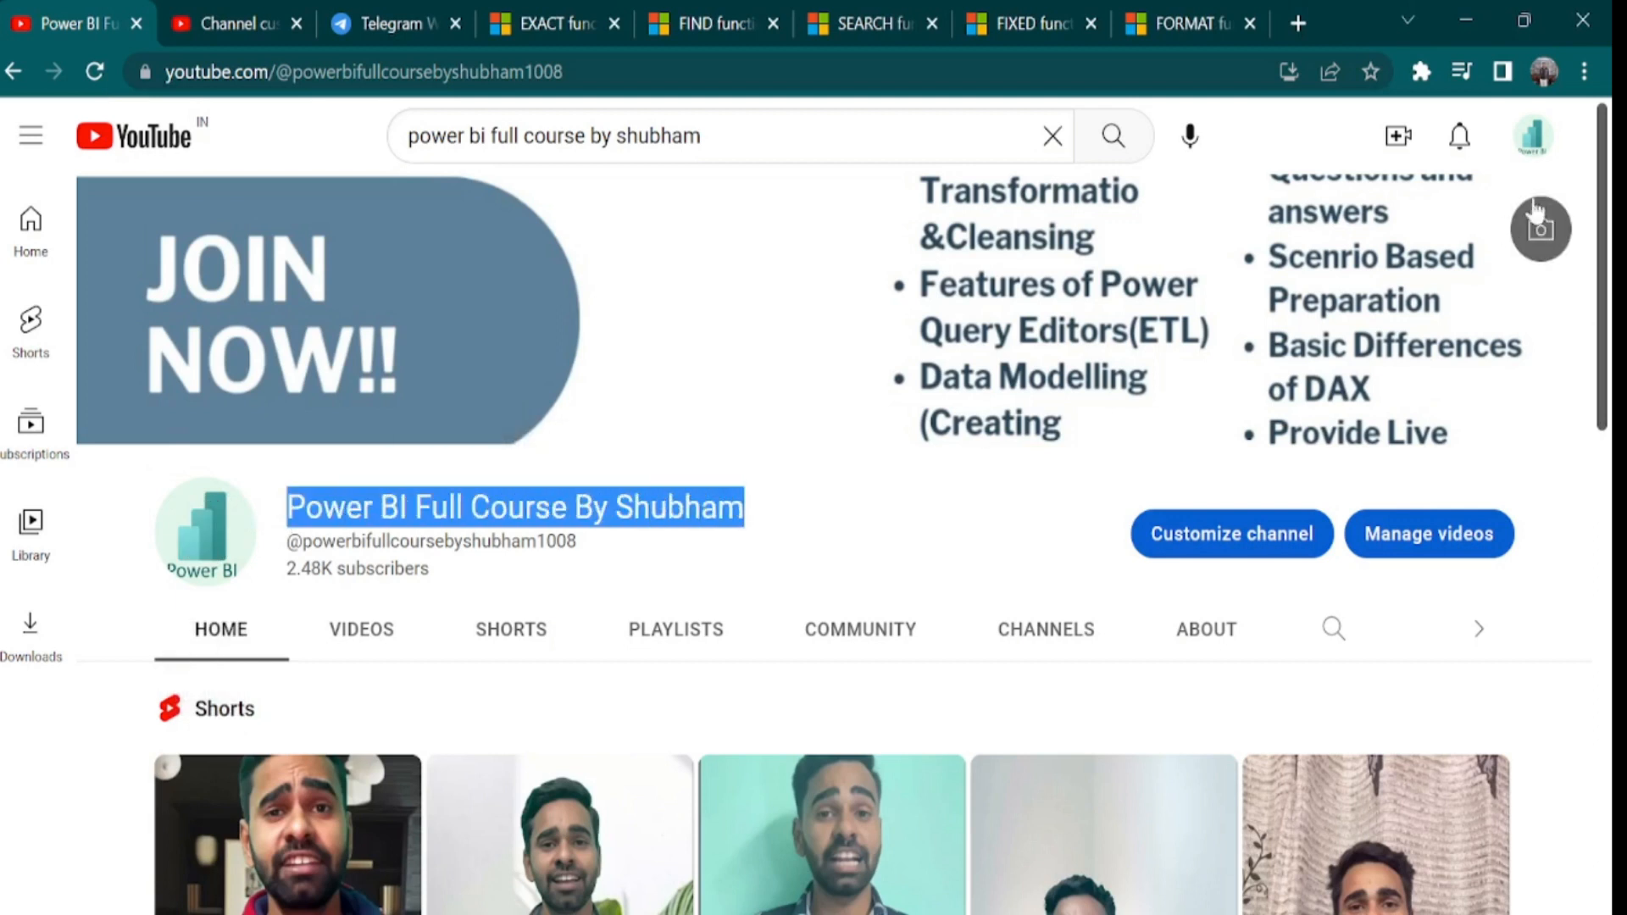
scroll(813, 543, down, 5)
scroll(773, 714, down, 3)
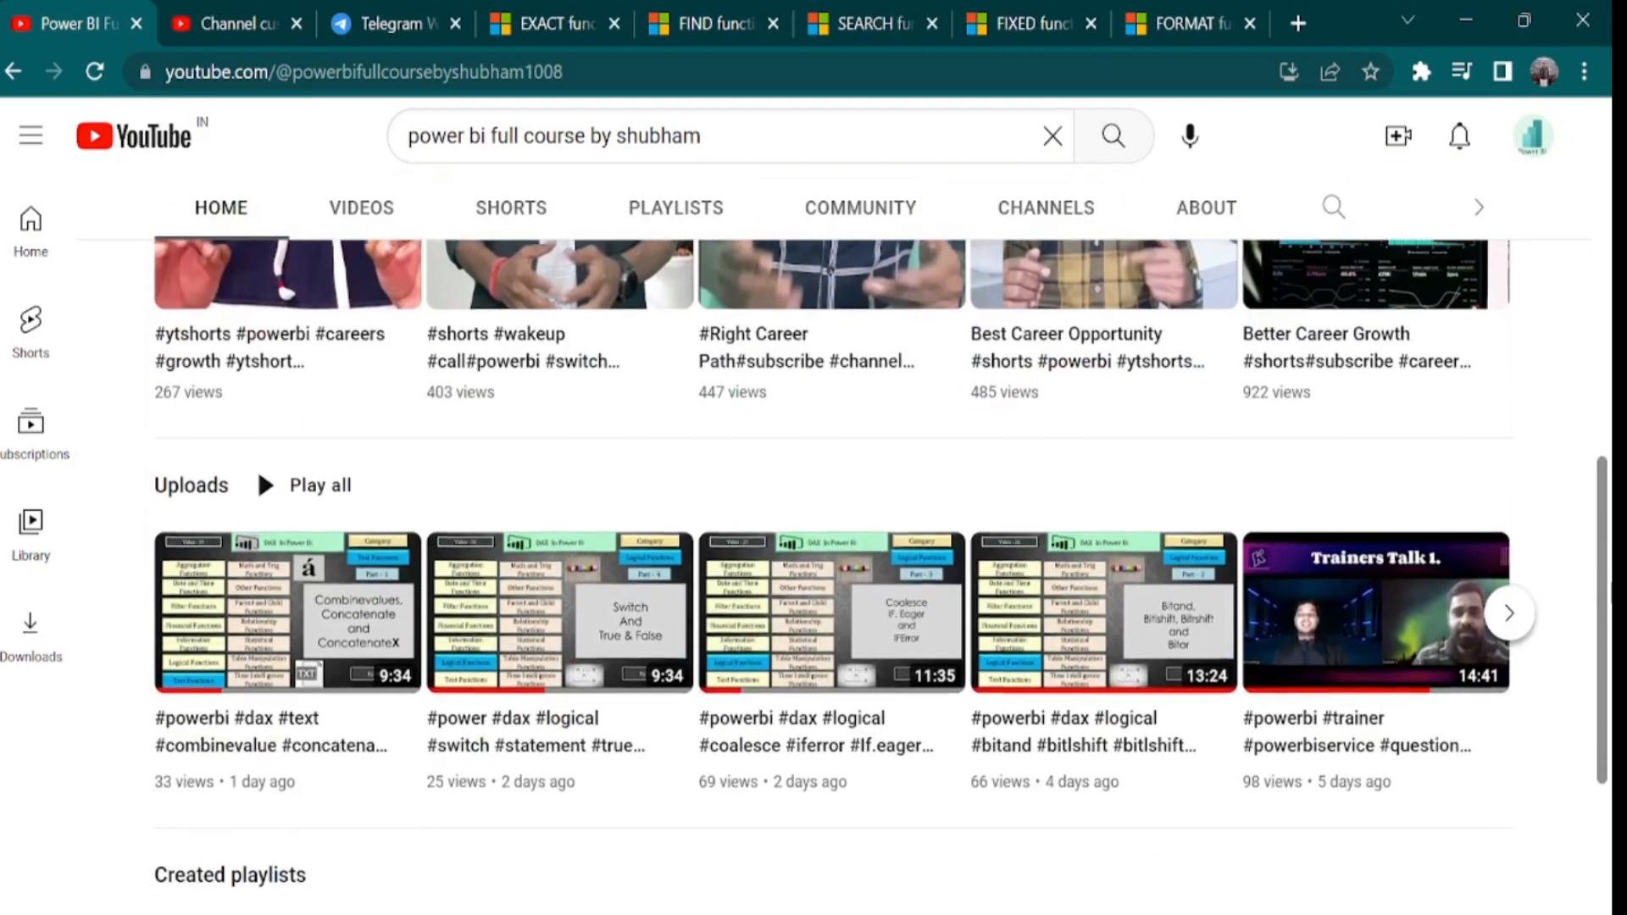
scroll(773, 713, down, 3)
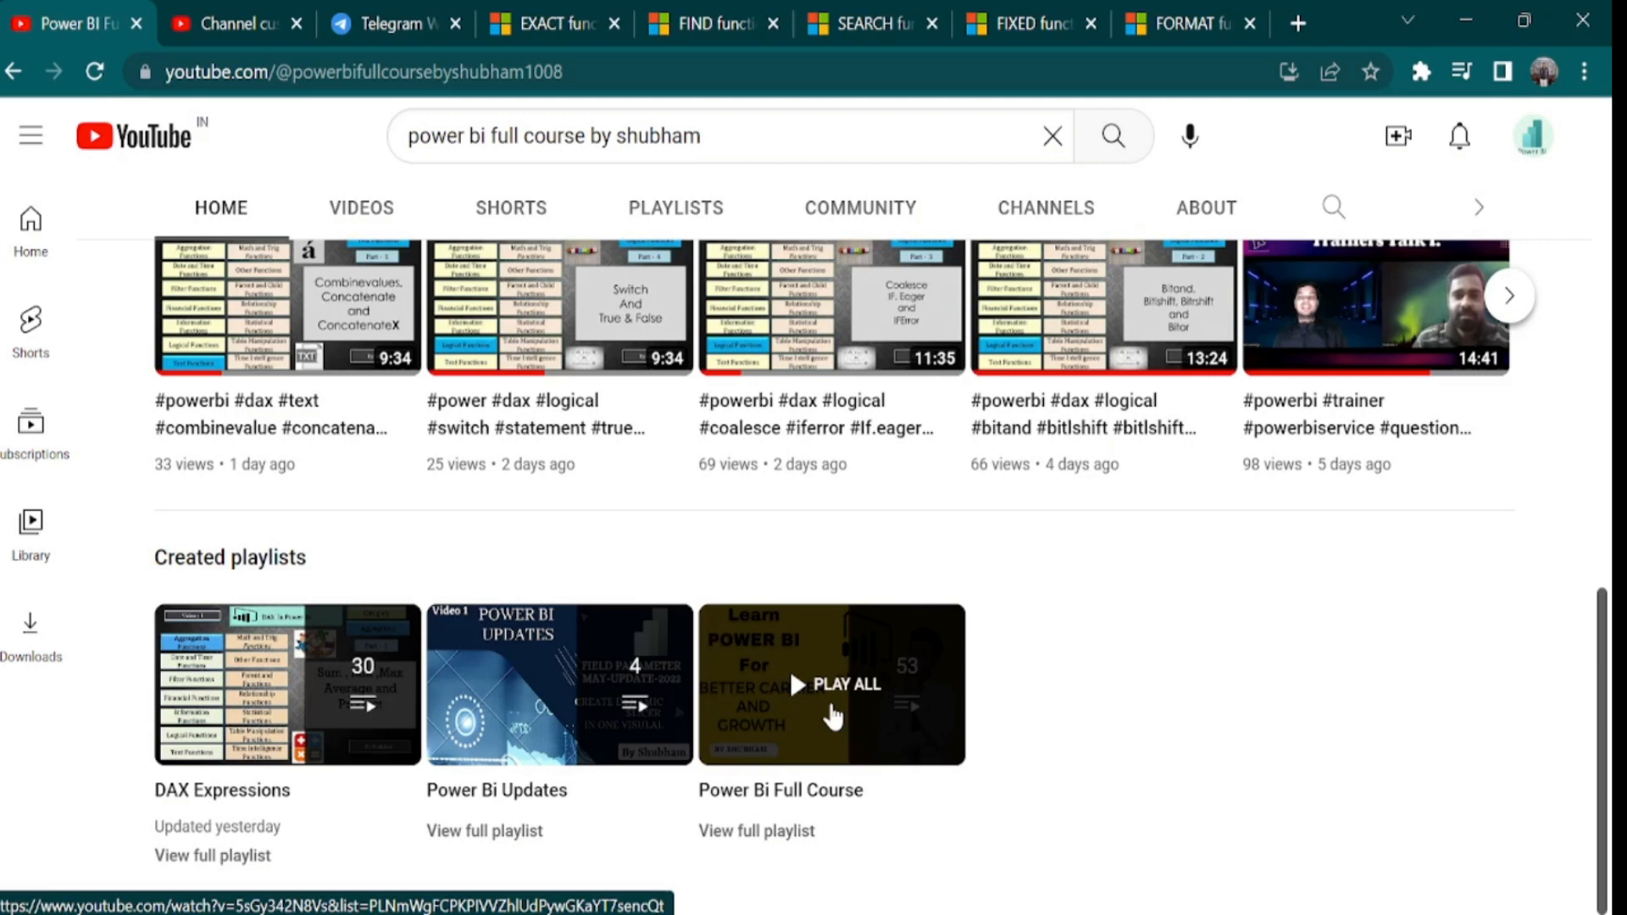
Open the Power bi Jobs and Free Learning group in Telegram Web and look through its earlier messages.
click(386, 12)
click(254, 221)
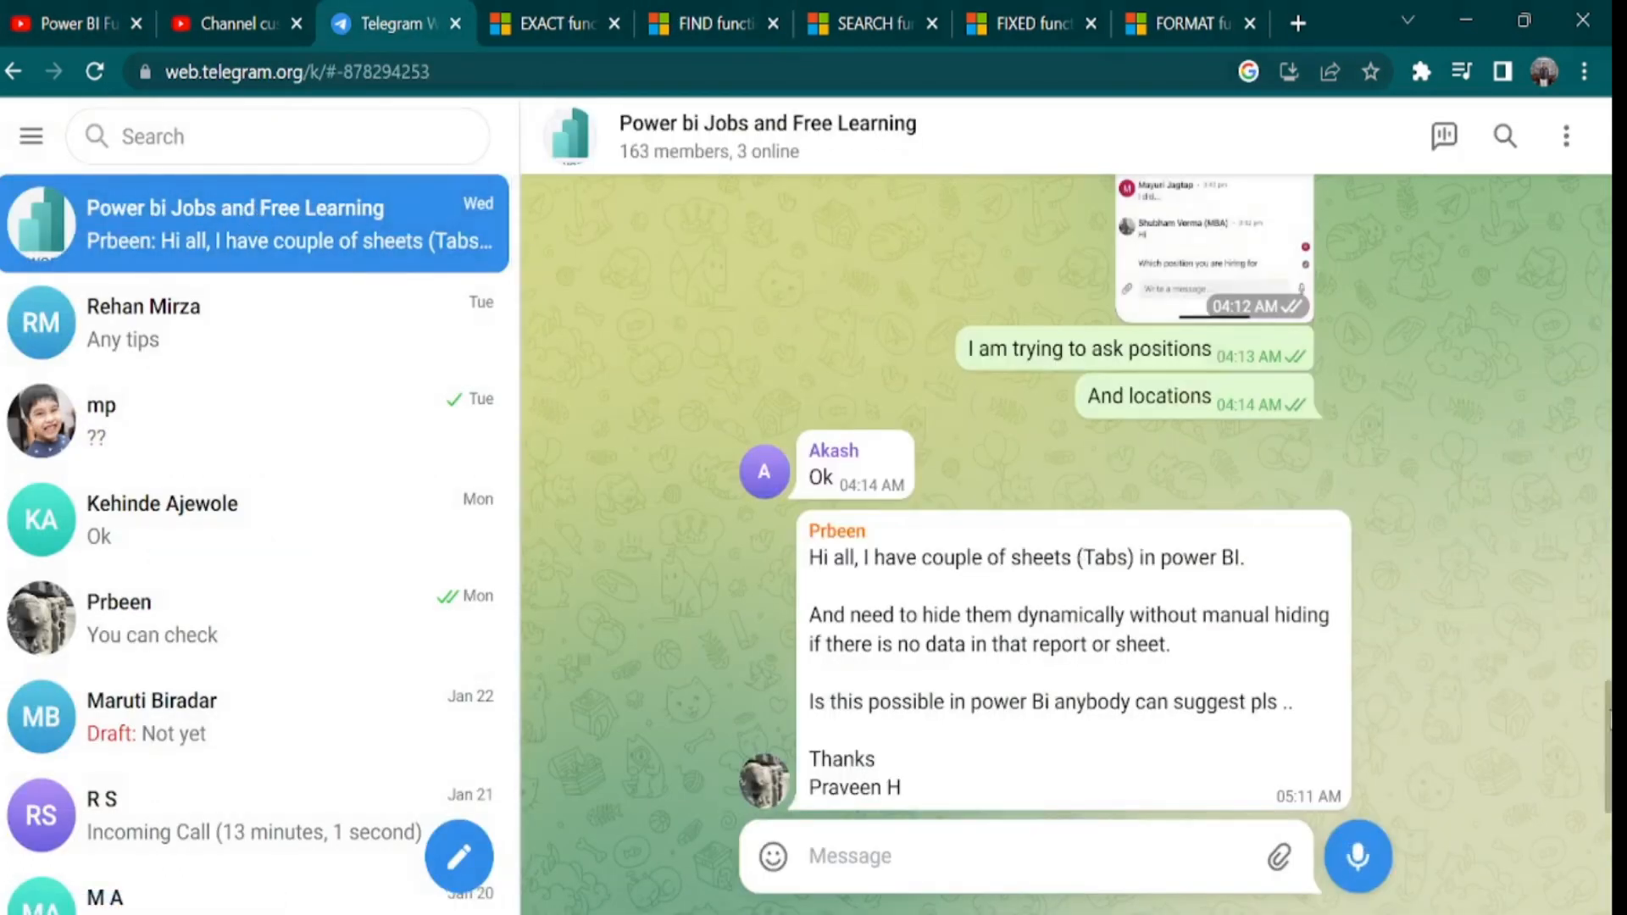
drag(1608, 731, 1593, 397)
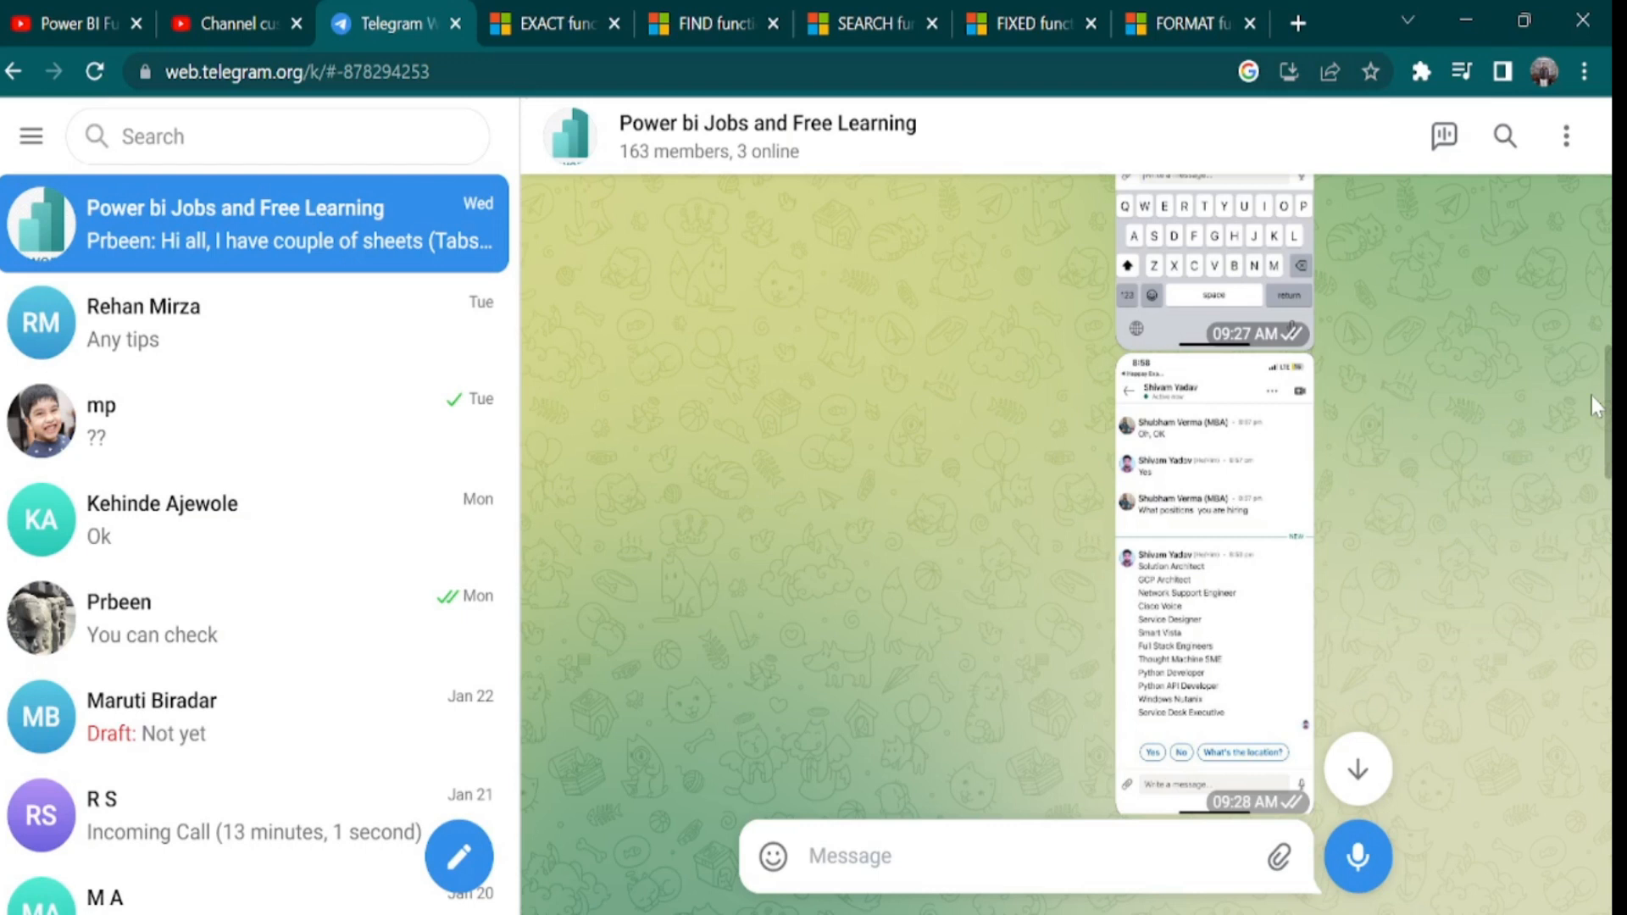
drag(1597, 405, 1609, 464)
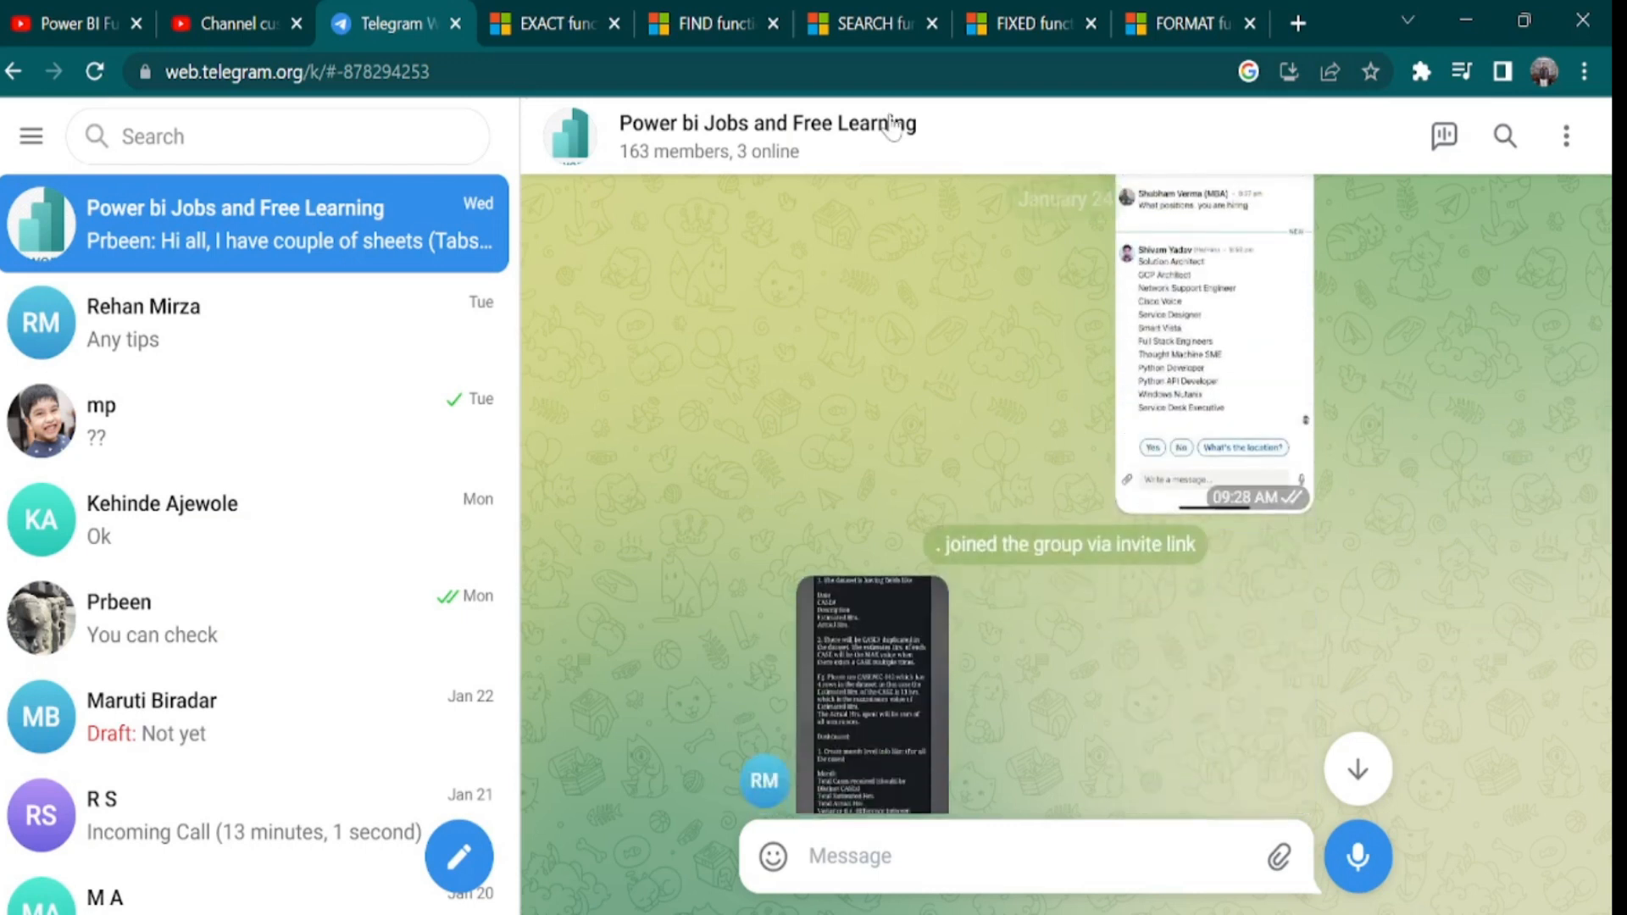
Return to the YouTube channel page and look back from the playlists to the Shorts.
click(59, 12)
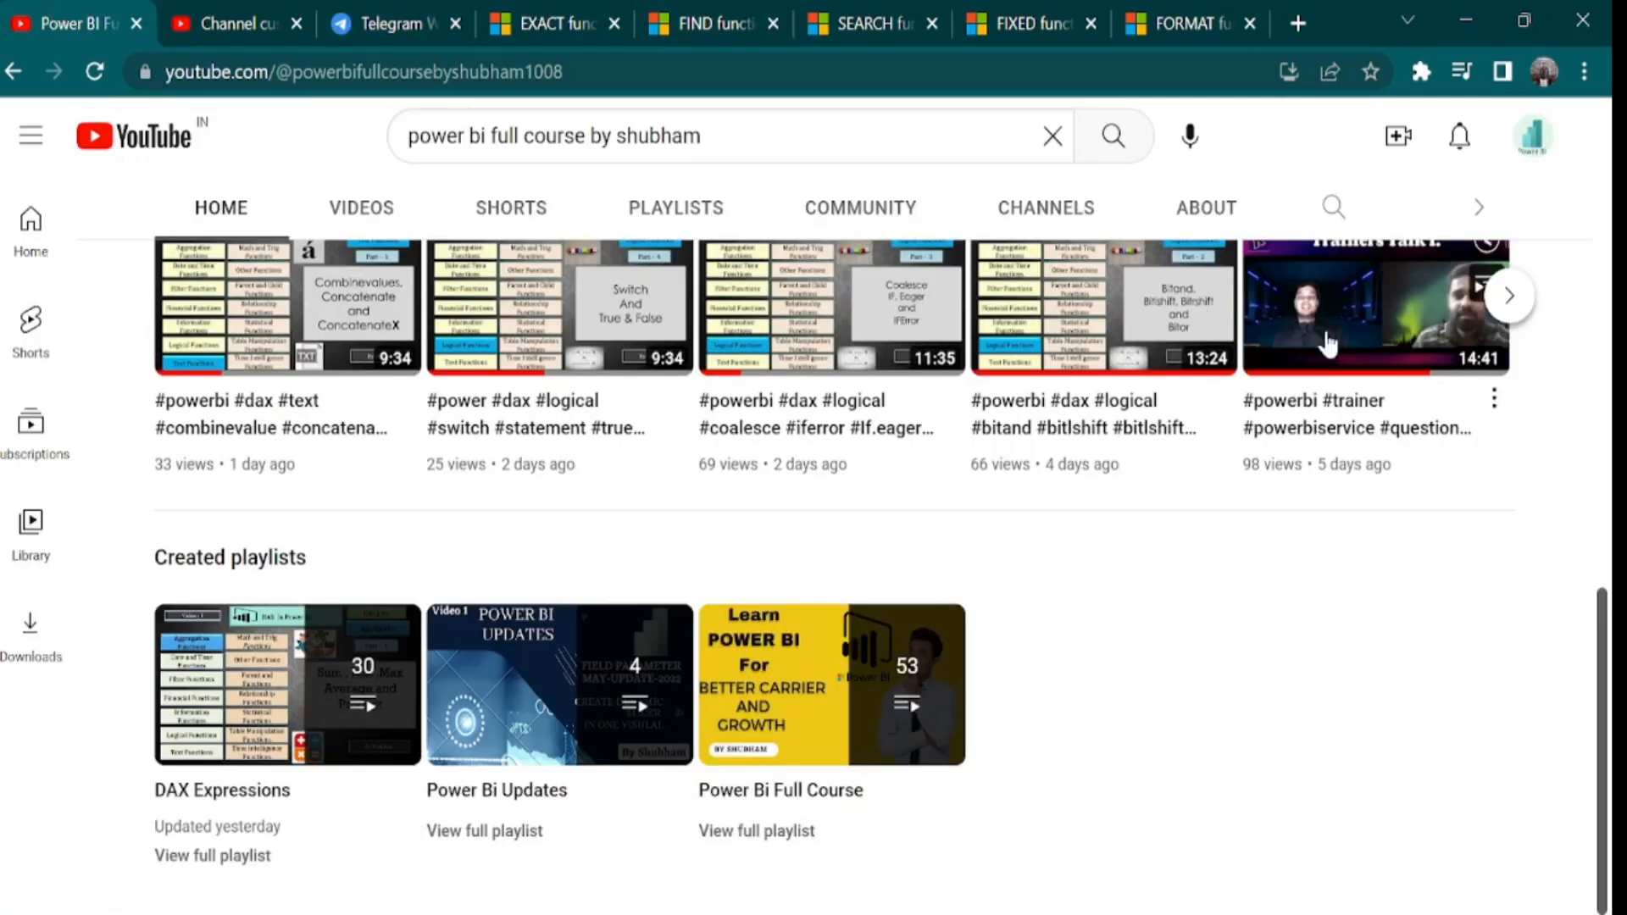
scroll(831, 441, up, 8)
scroll(830, 508, up, 6)
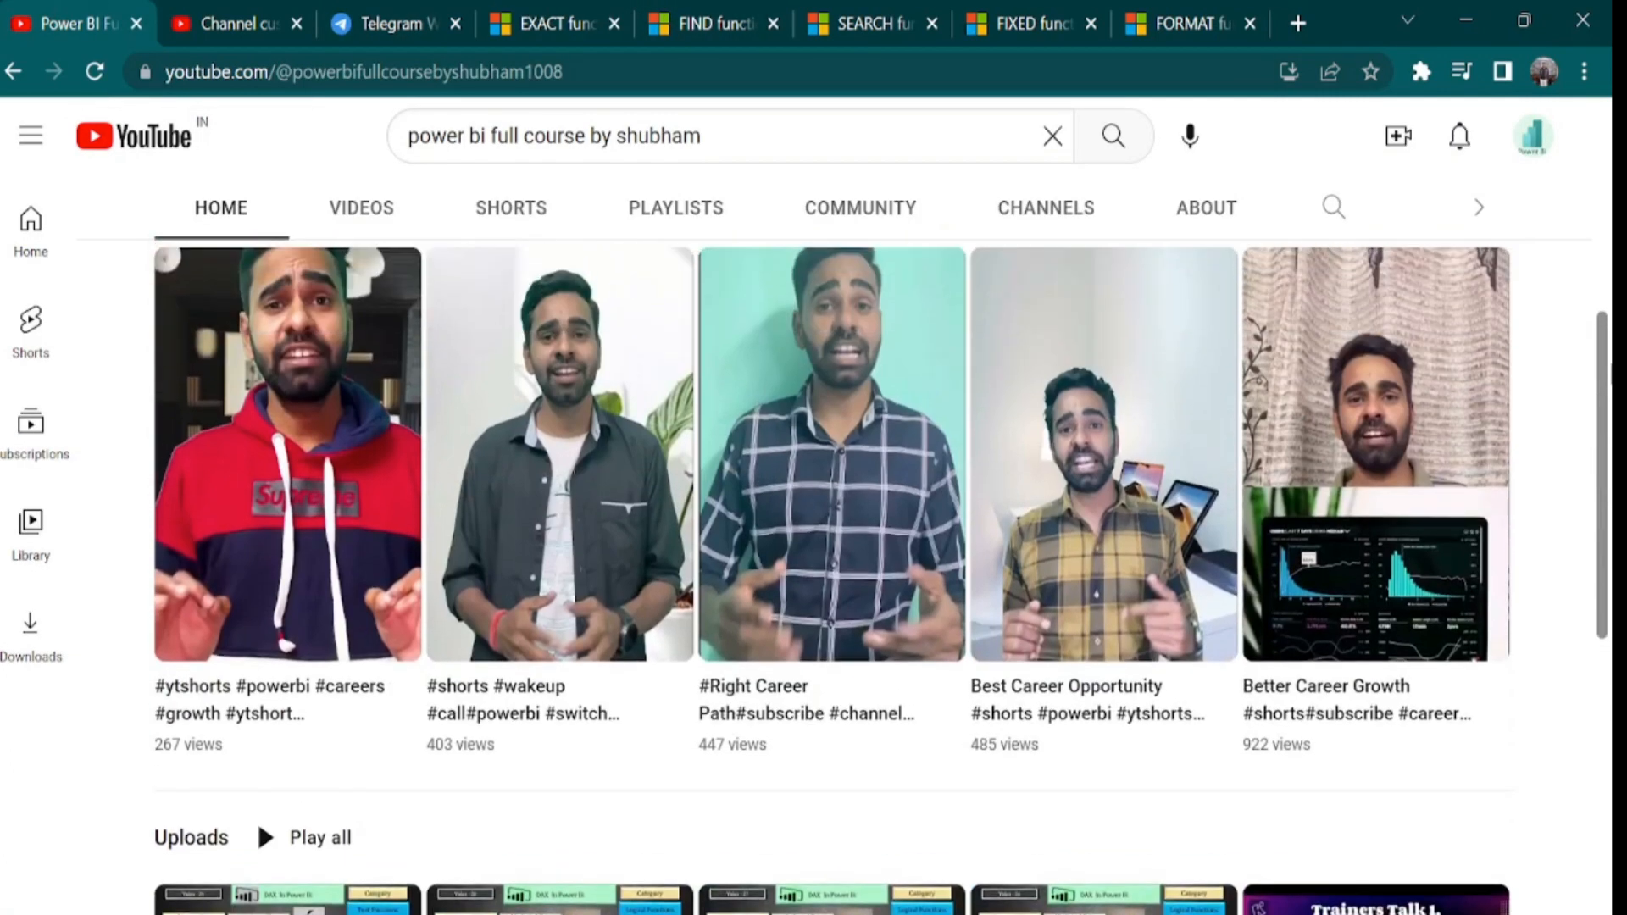